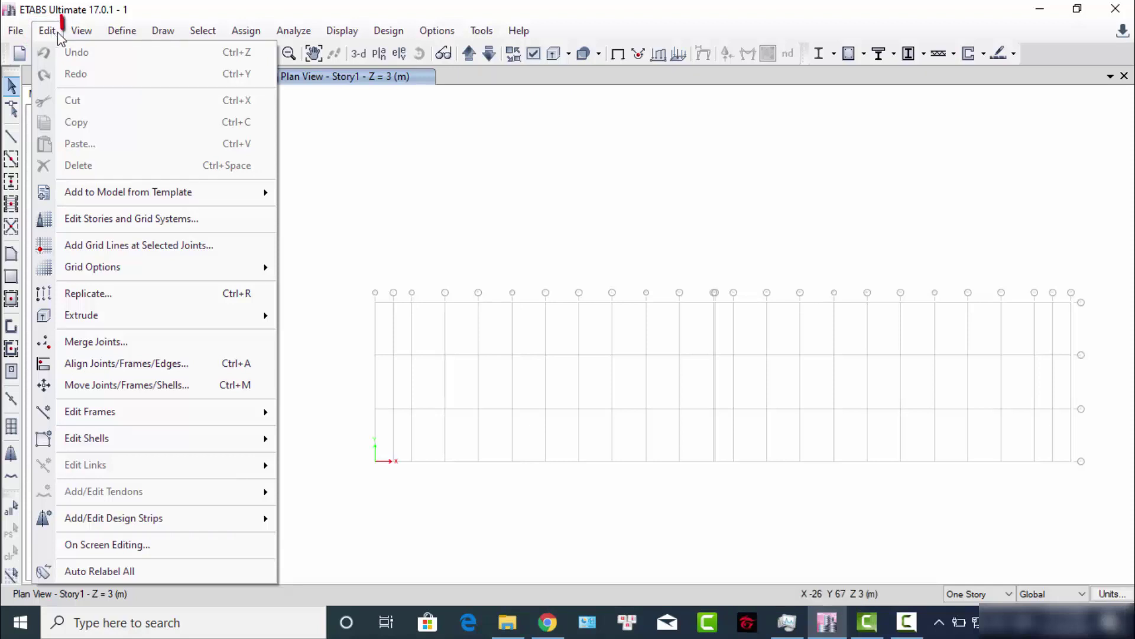
mouse_move(79, 33)
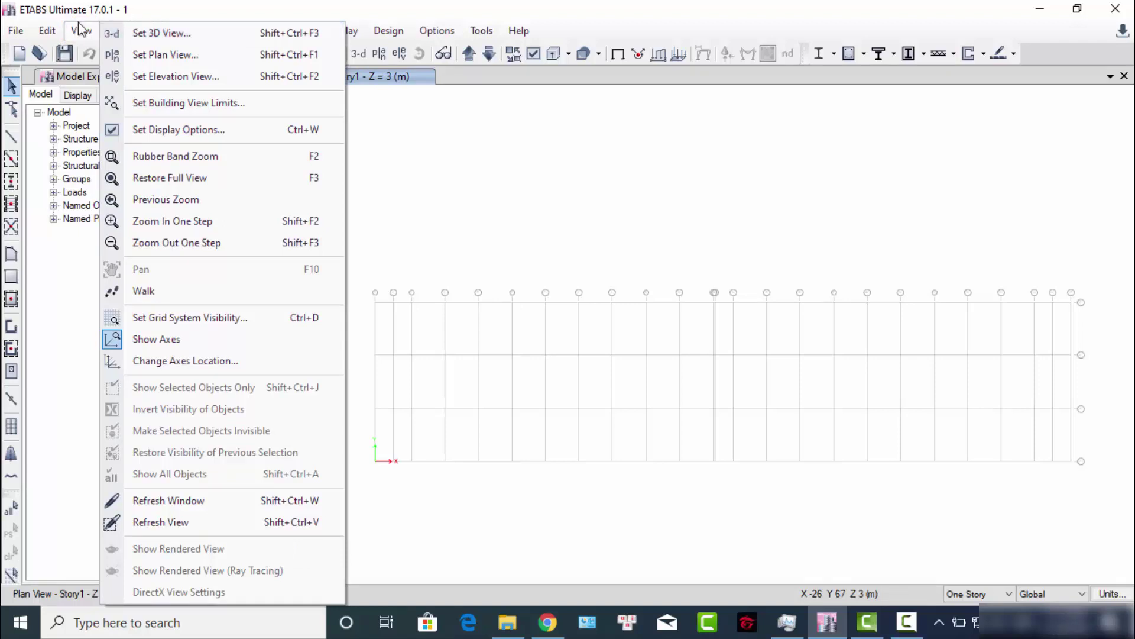
click(82, 31)
click(112, 33)
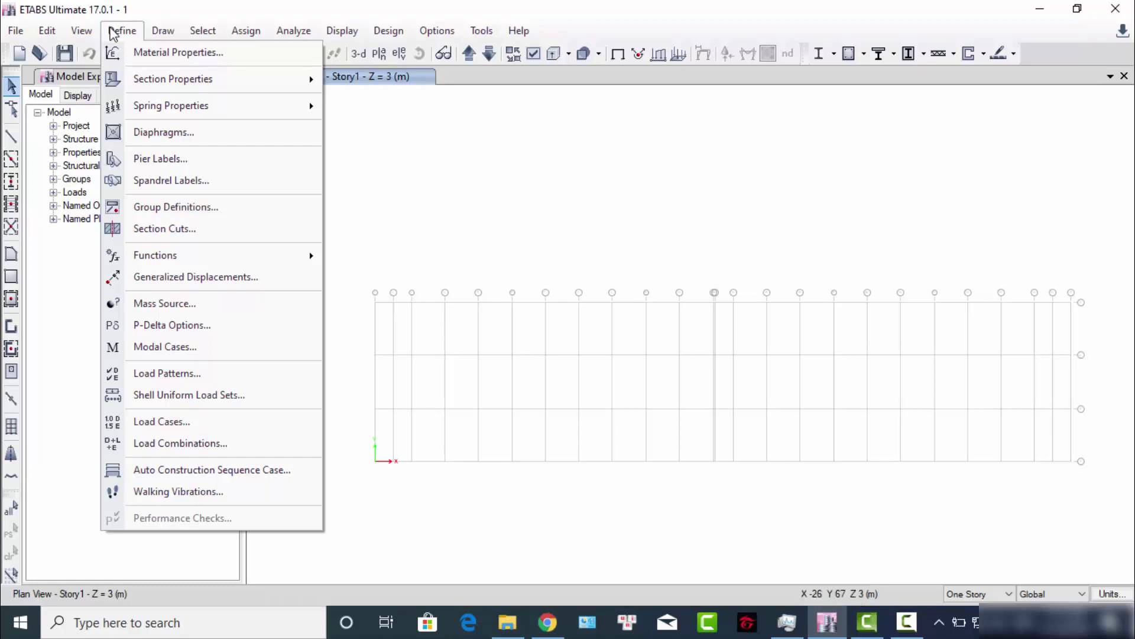
mouse_move(166, 33)
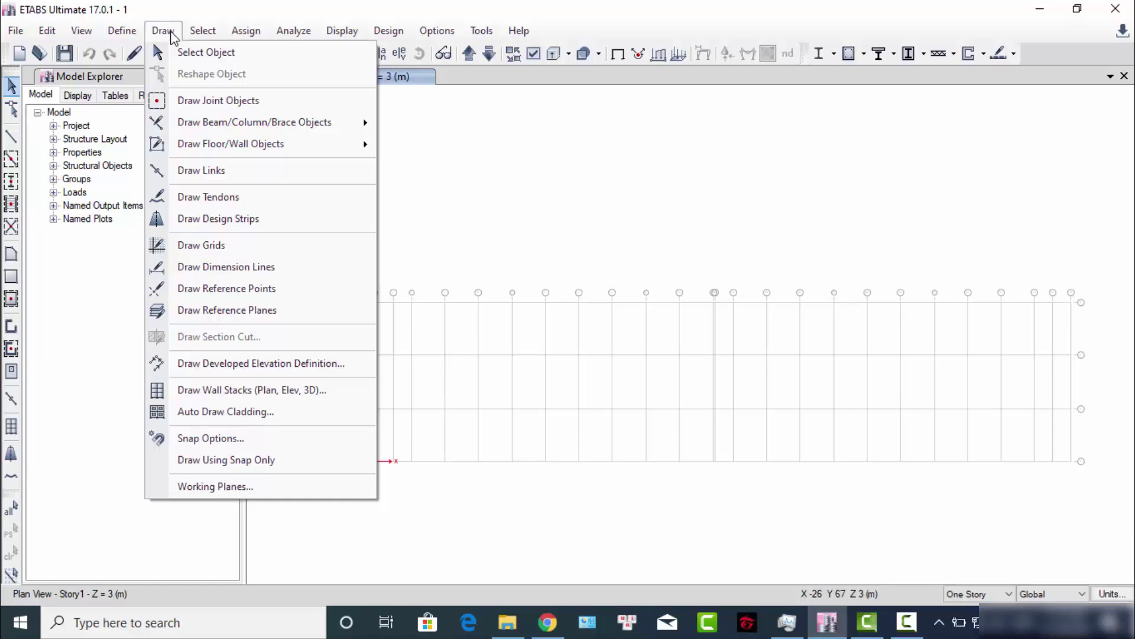
click(195, 32)
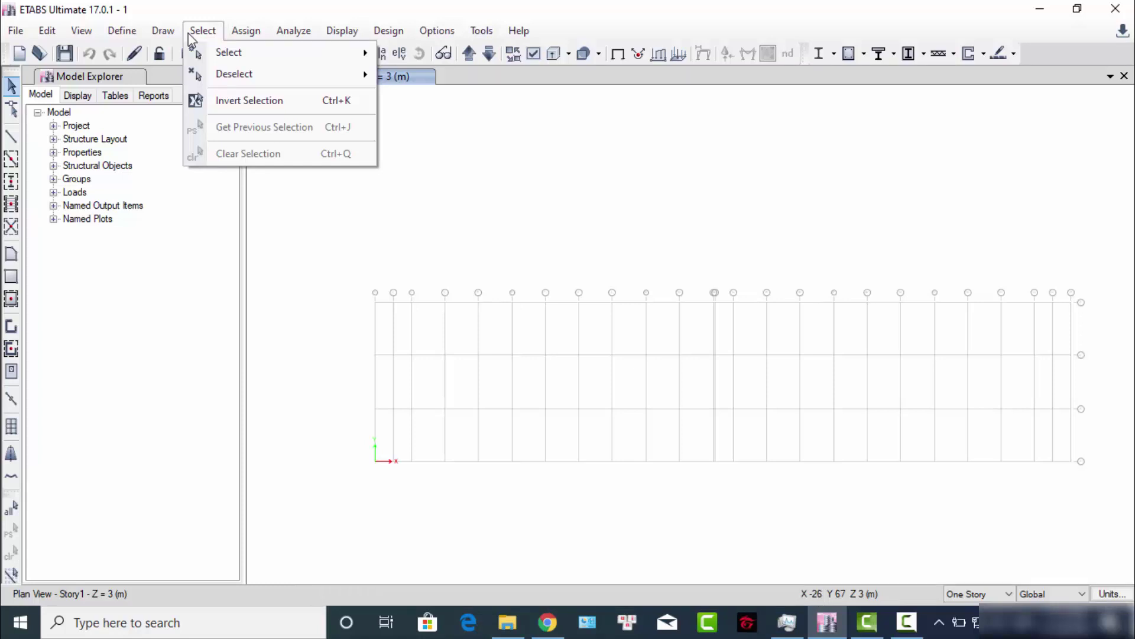
mouse_move(236, 33)
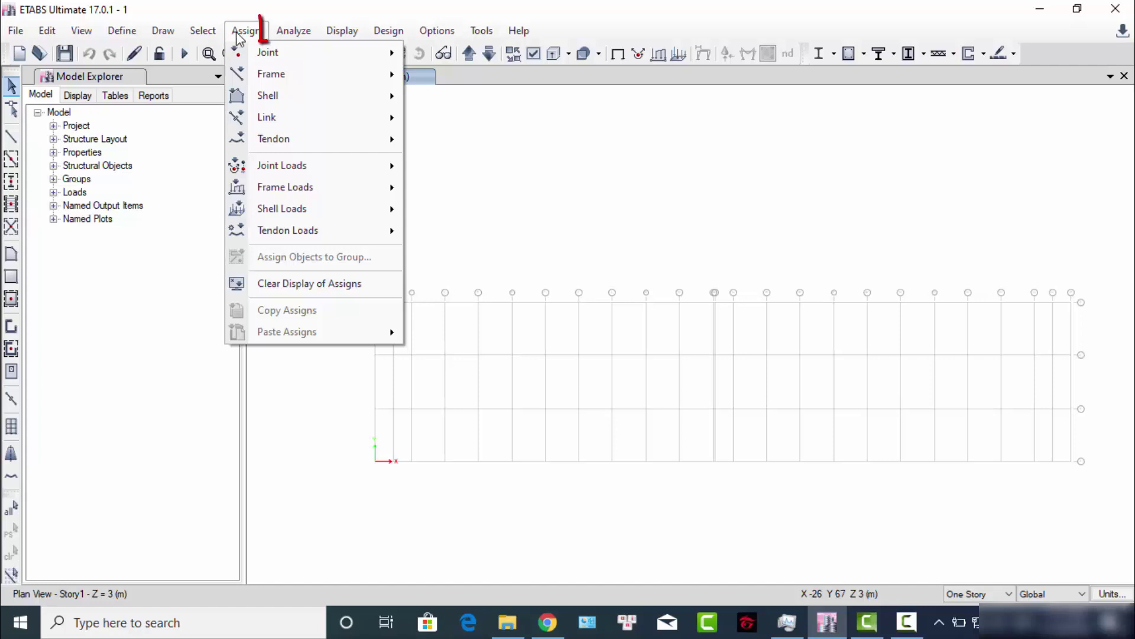
mouse_move(270, 37)
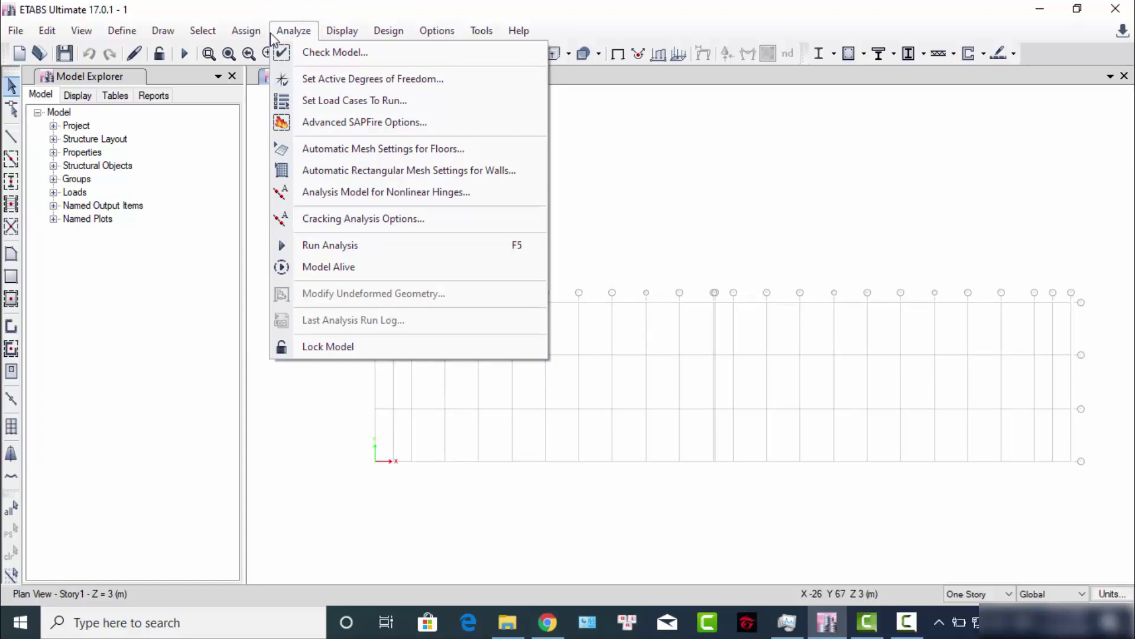
click(339, 32)
click(338, 32)
click(338, 34)
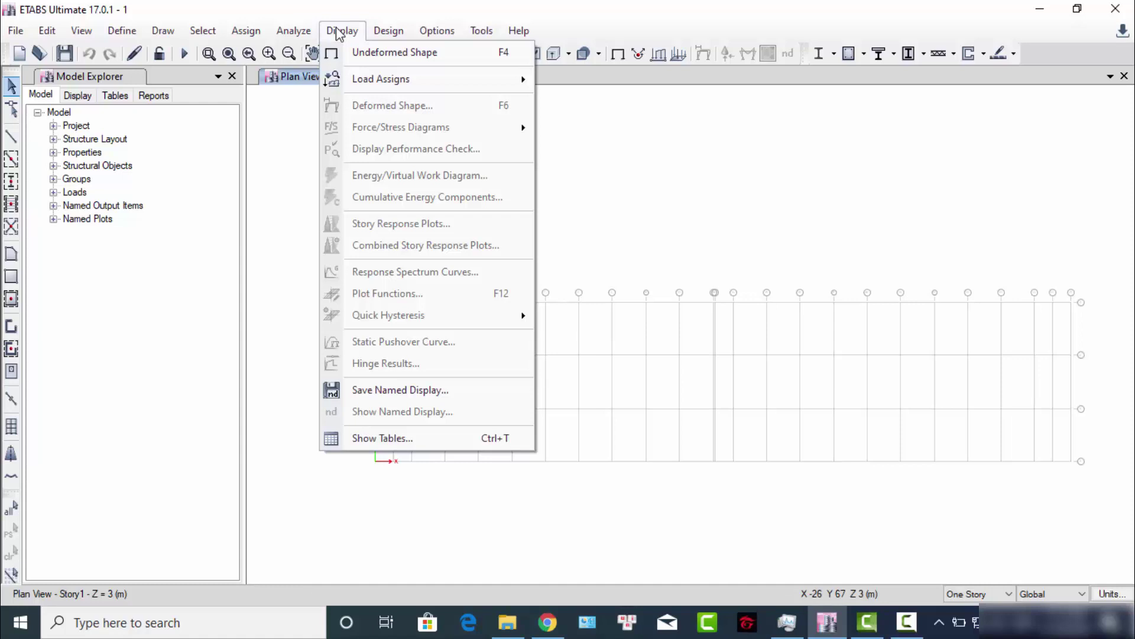
click(379, 35)
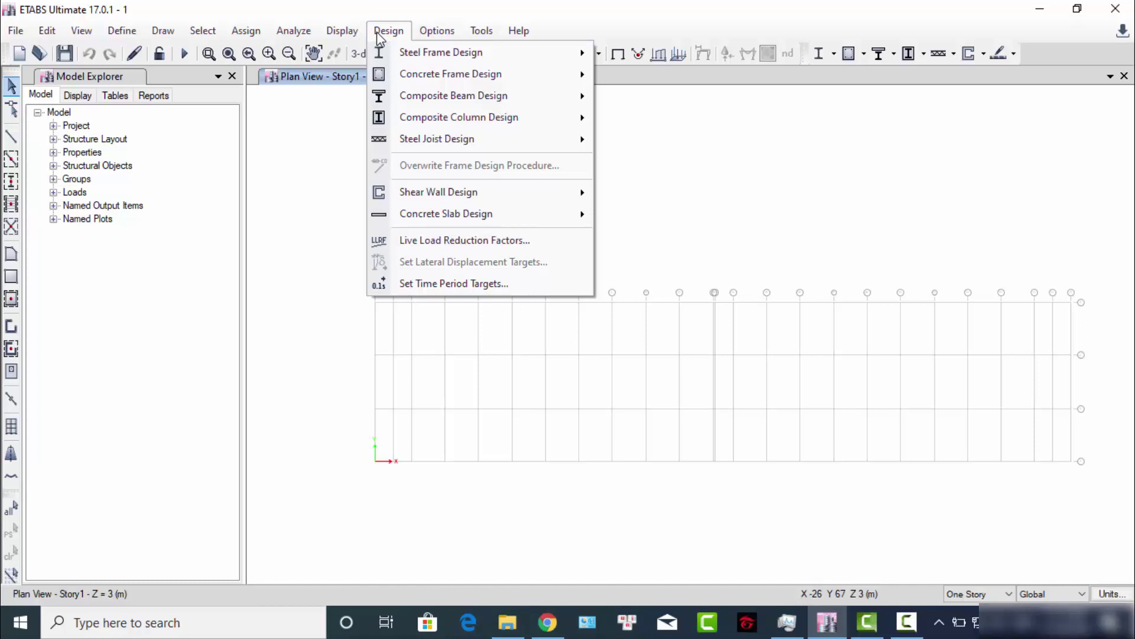
mouse_move(446, 35)
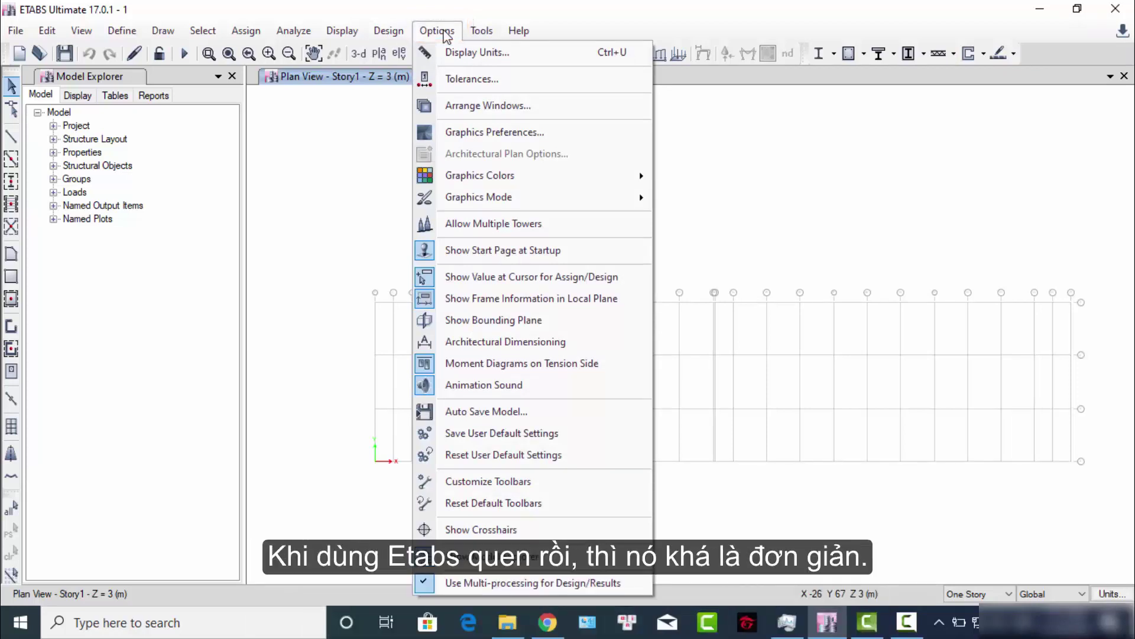
click(445, 35)
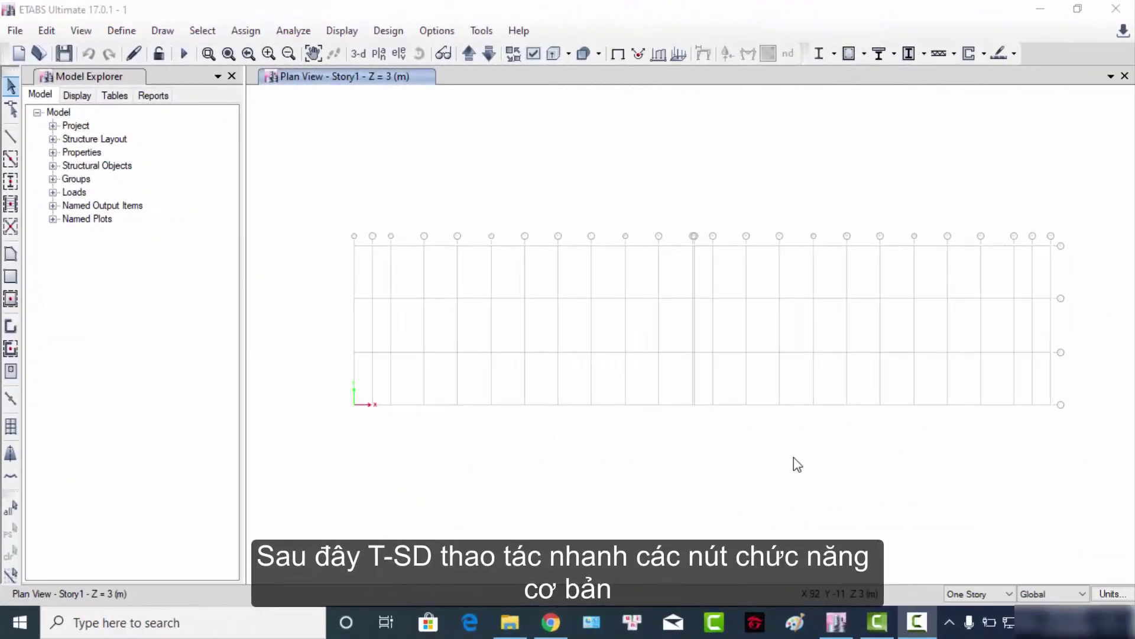
- Add a new window showing the 3-D view beside the plan view, and make the Story1 plan view active
click(1112, 77)
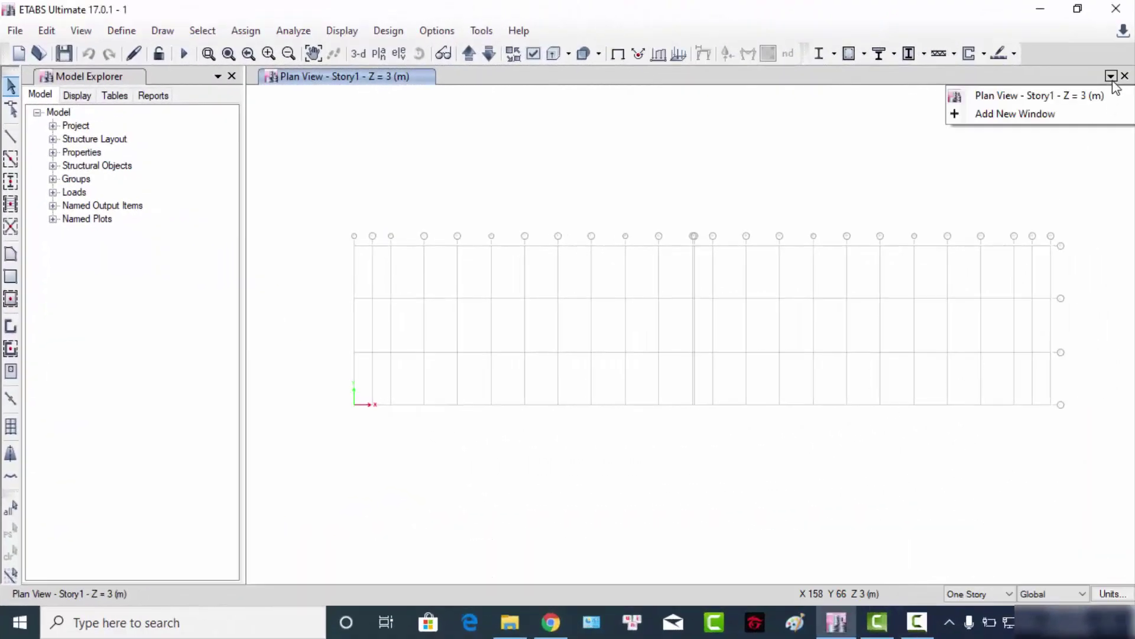
click(1042, 113)
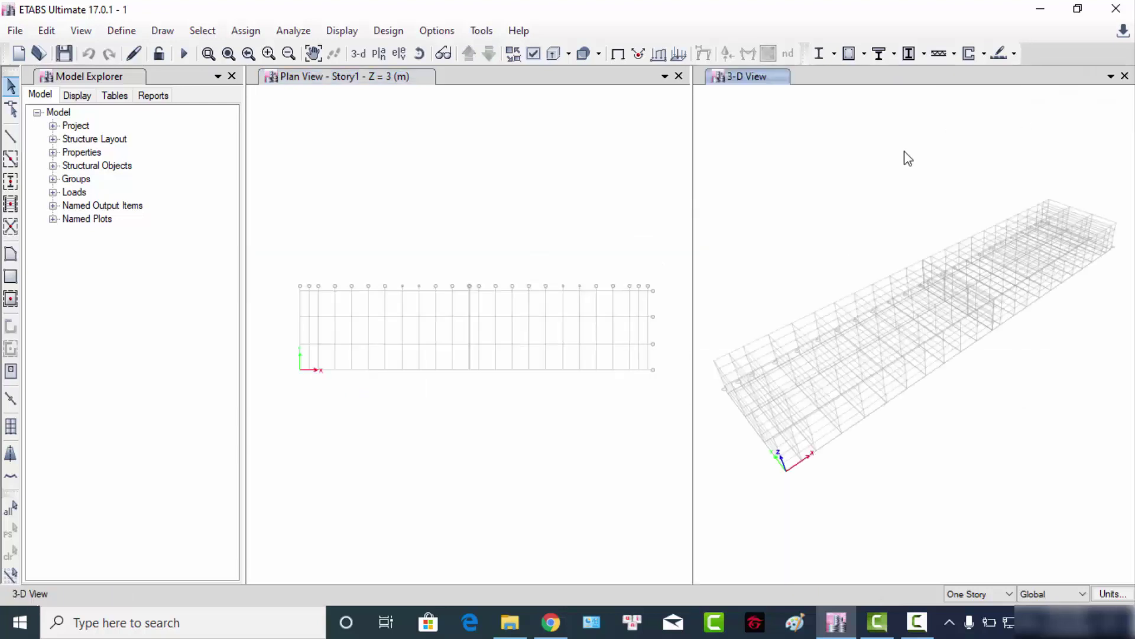
click(416, 207)
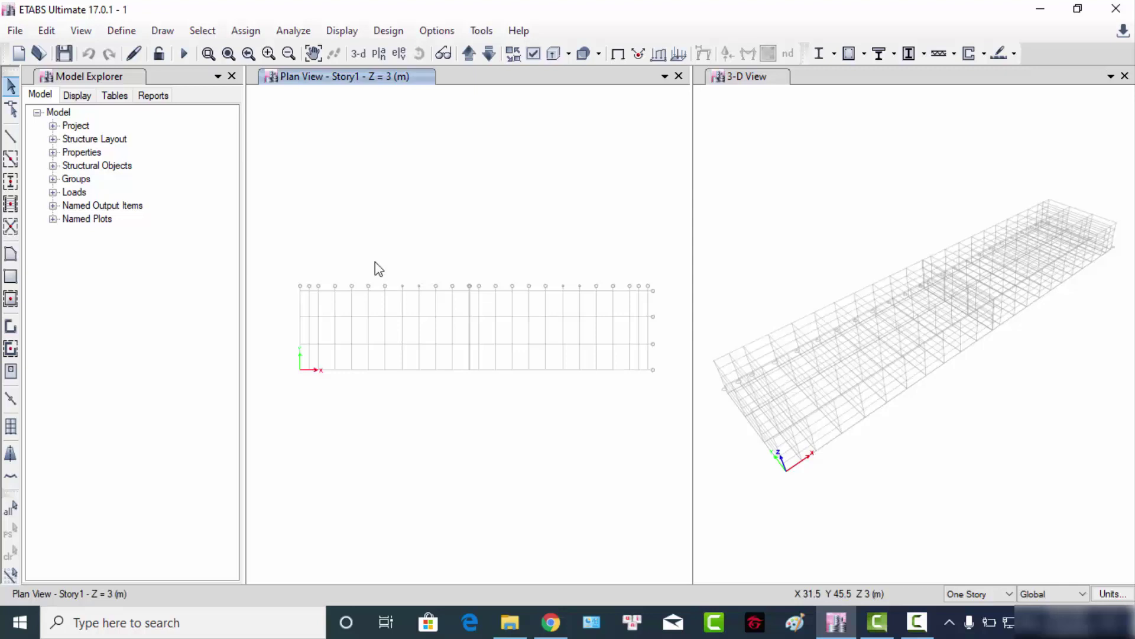
- Start the Draw Beam/Column/Brace command and set its frame section to B-50x100
click(13, 137)
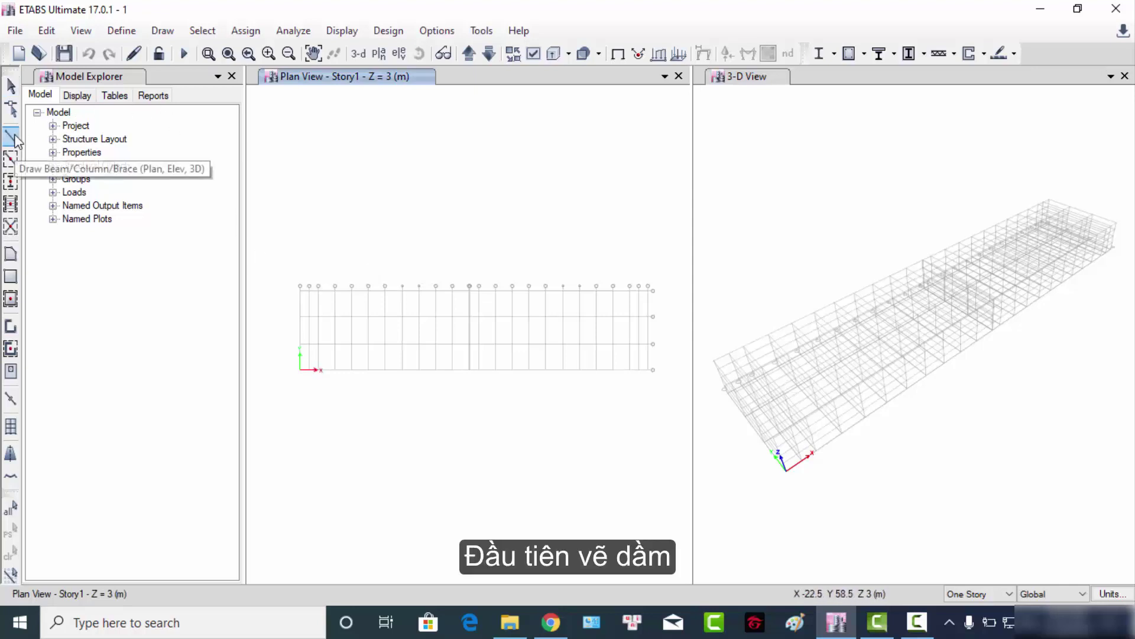
click(13, 137)
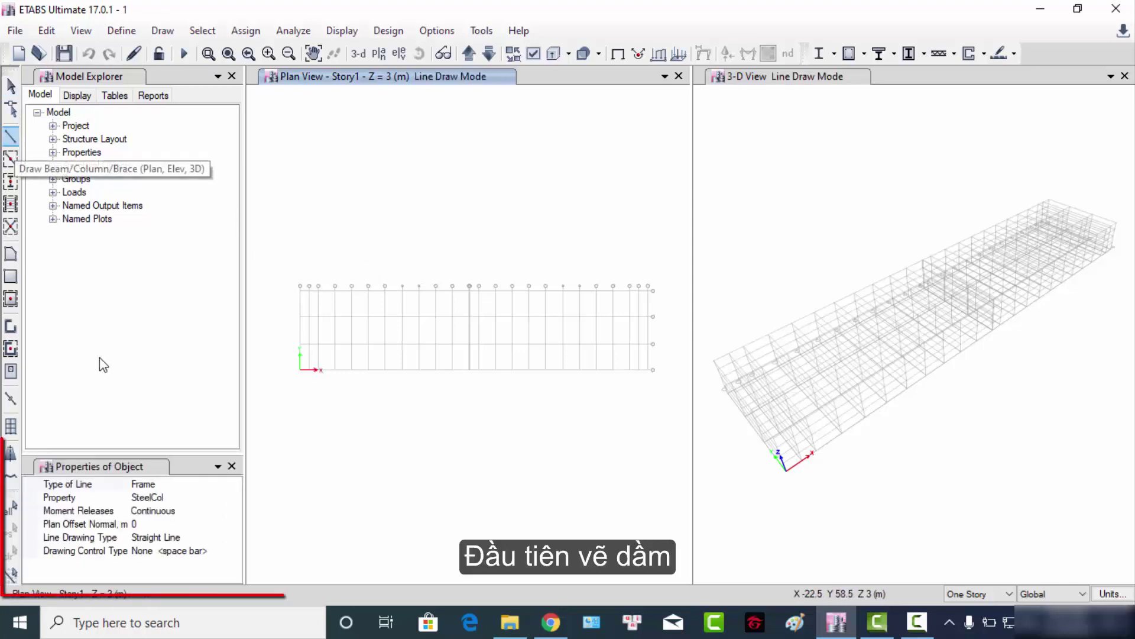
click(138, 472)
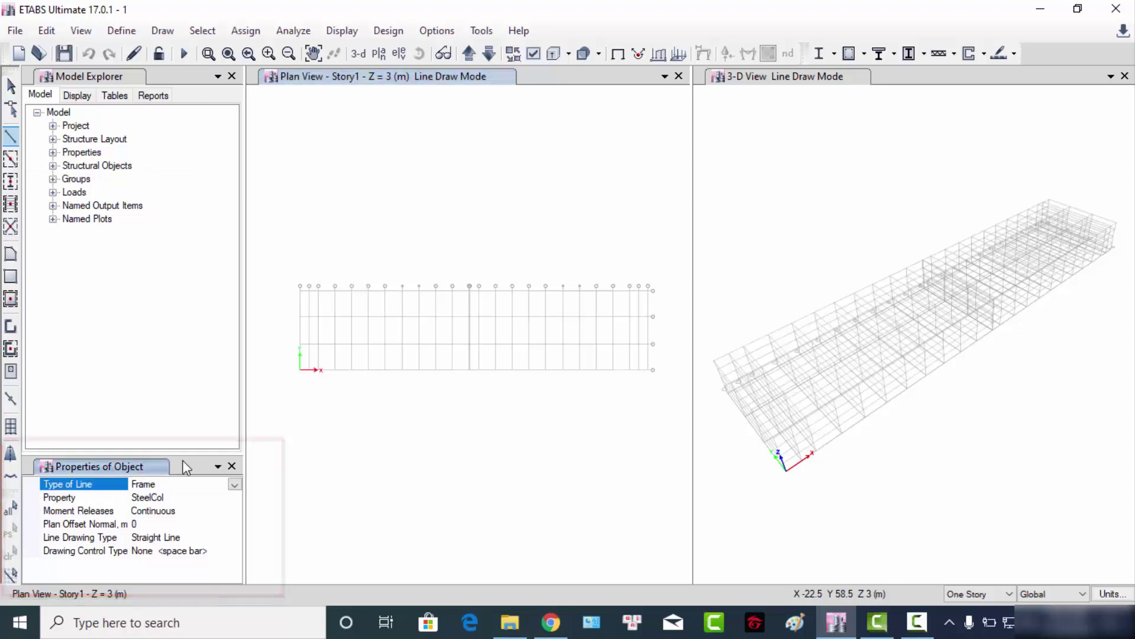
click(159, 500)
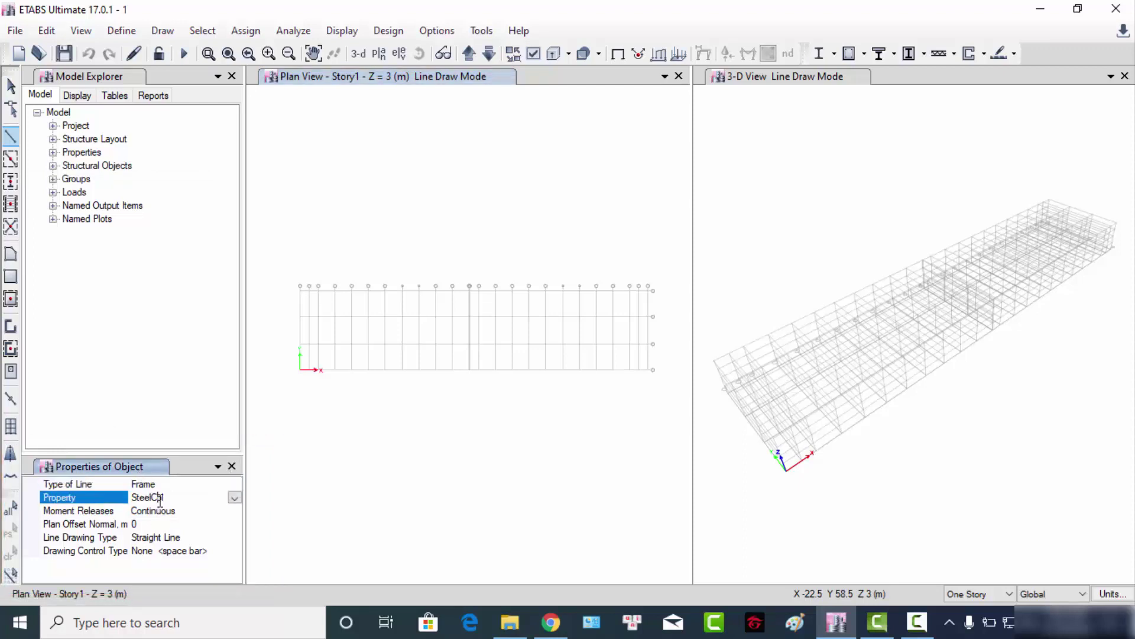
click(234, 499)
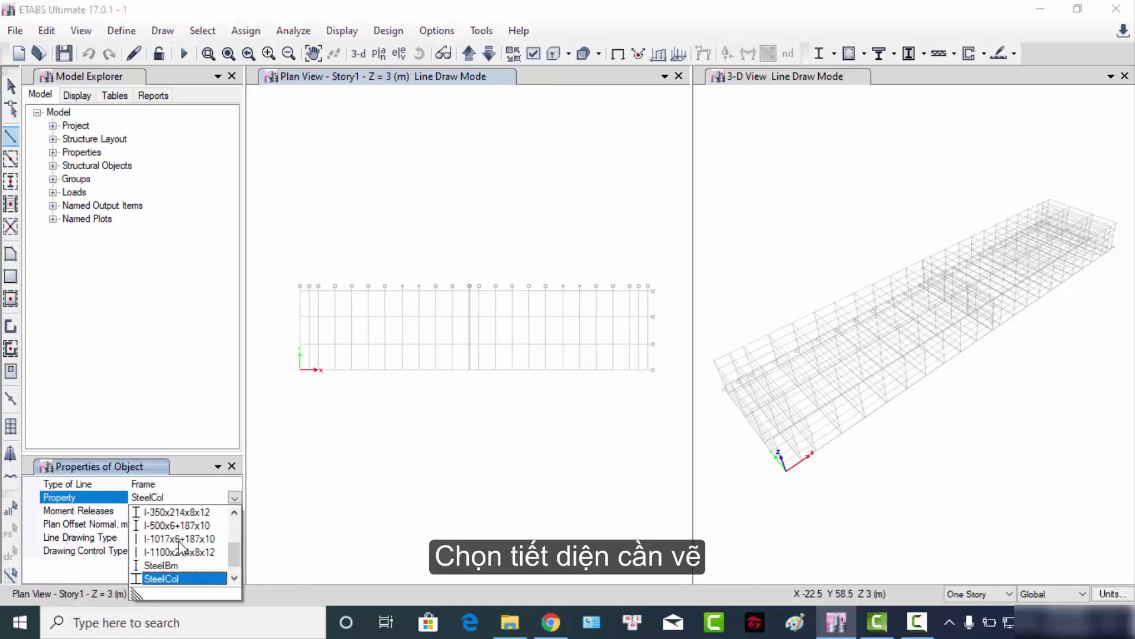
scroll(181, 547, up, 2)
click(171, 512)
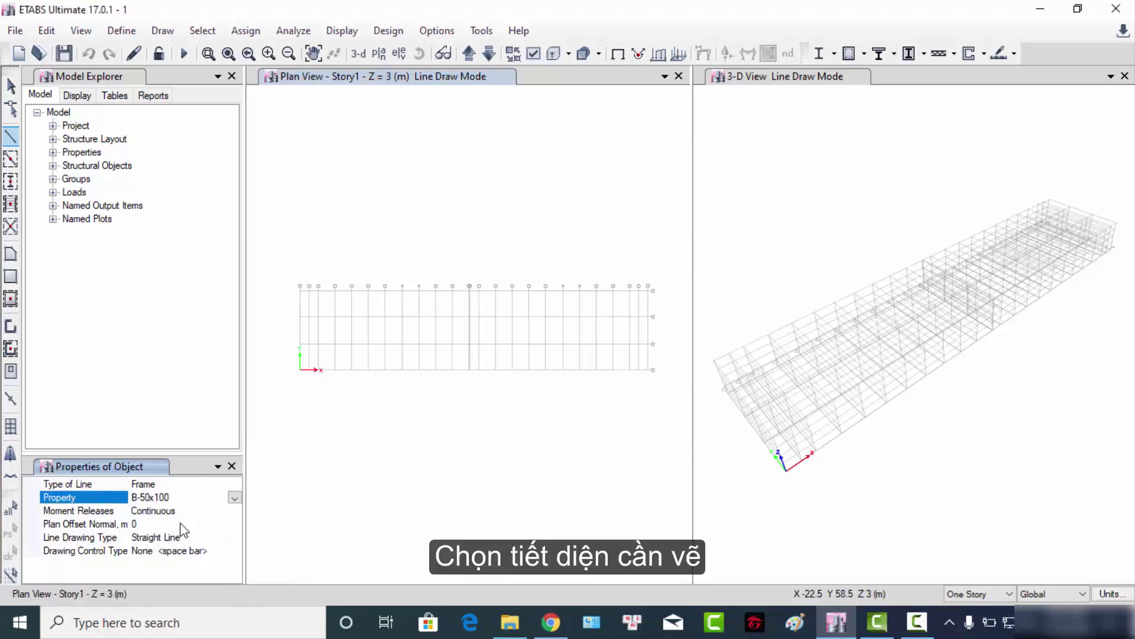
click(234, 499)
click(188, 512)
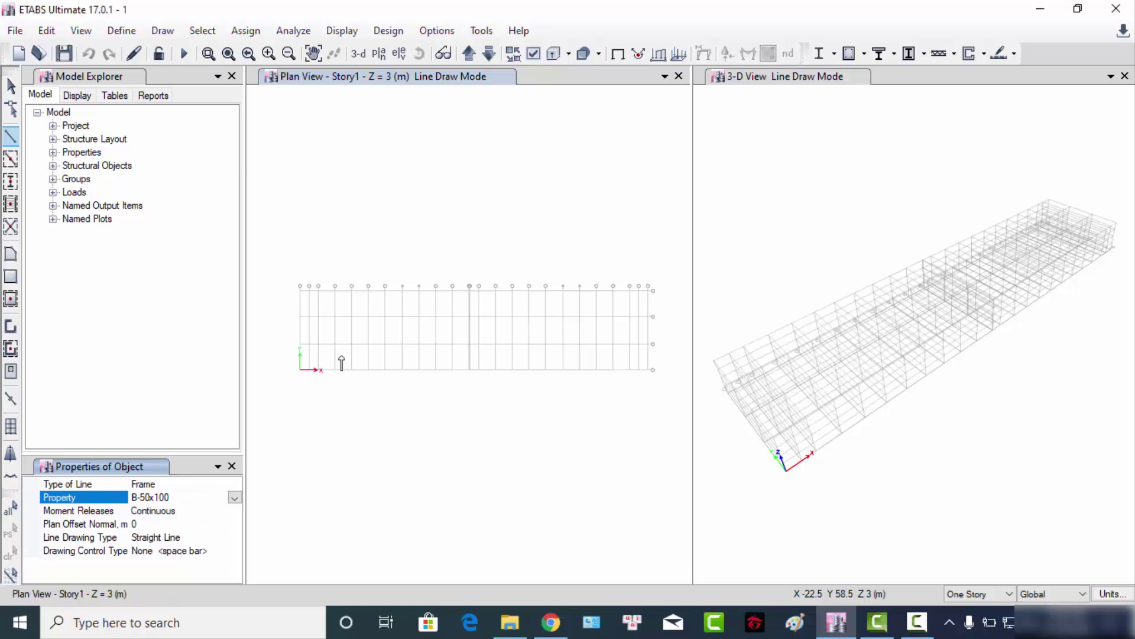
click(148, 524)
click(195, 538)
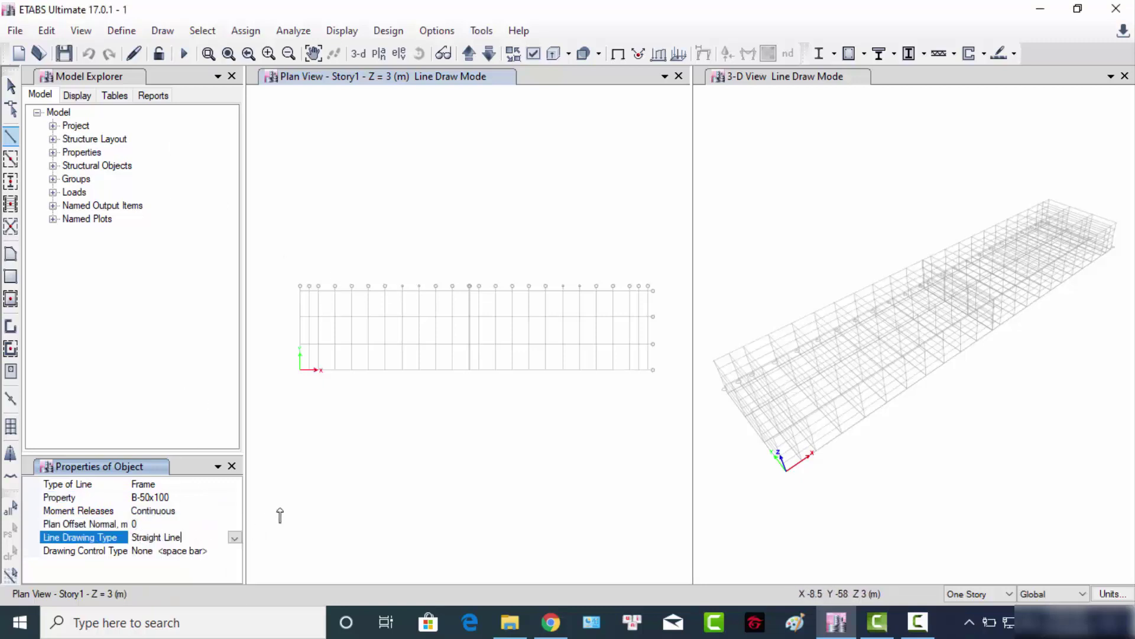
click(192, 552)
click(201, 512)
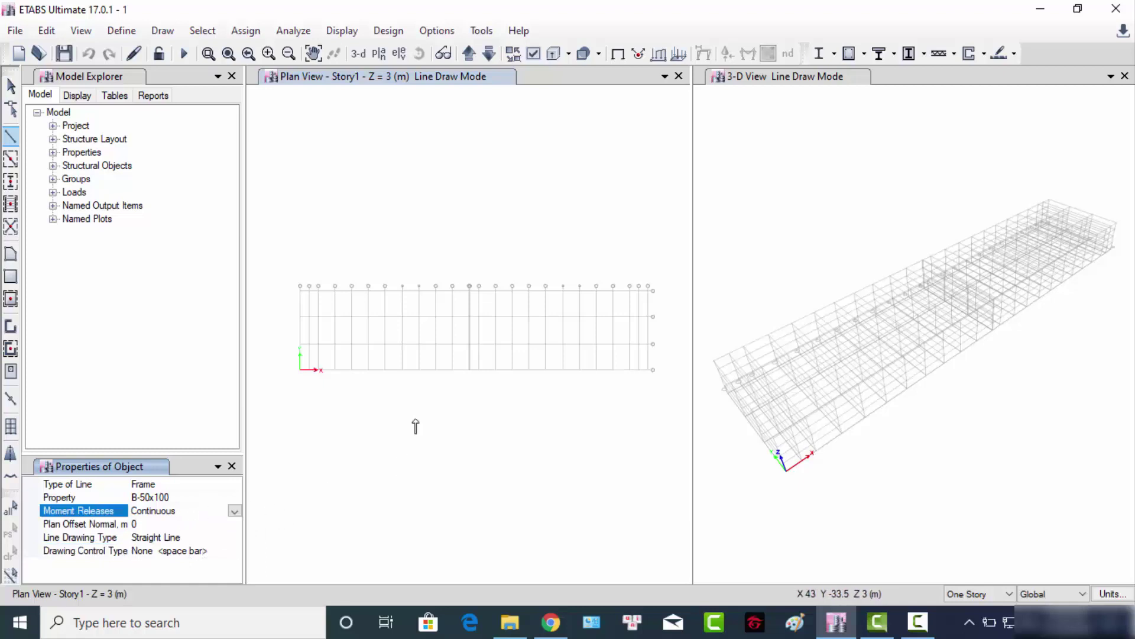
- Draw a beam in plan along the second horizontal grid line from the top, between the fourth and fifth vertical grid lines
scroll(340, 337, up, 3)
scroll(366, 333, down, 3)
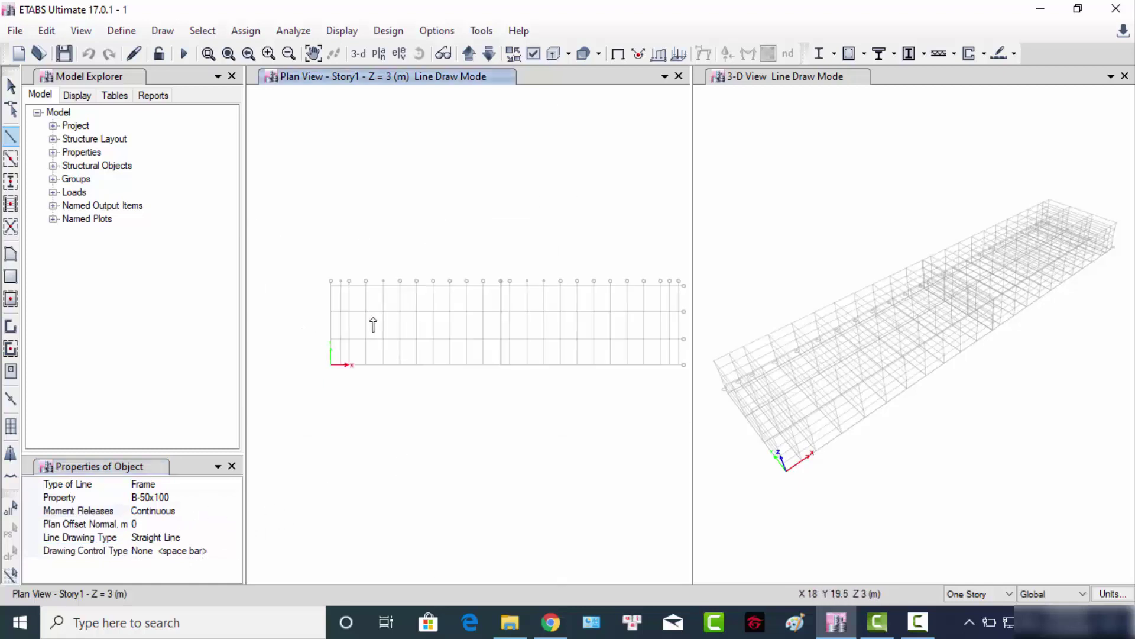
click(366, 310)
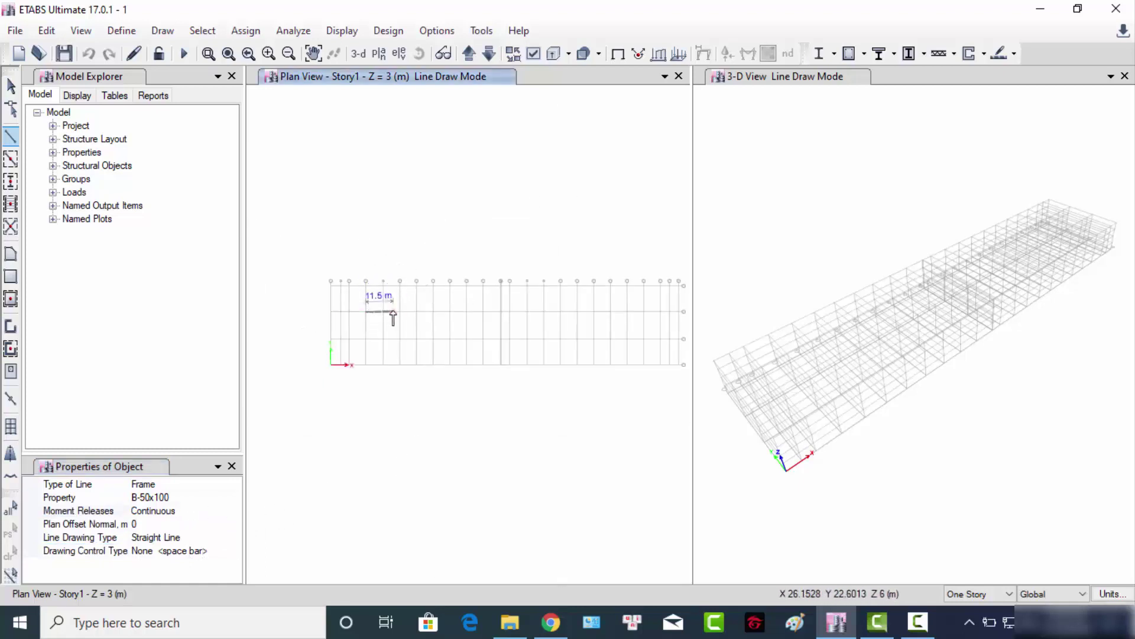
click(385, 311)
right_click(453, 402)
- Draw a diagonal beam across the bay below, from its lower-left grid intersection to the right end of the horizontal beam
scroll(373, 337, up, 3)
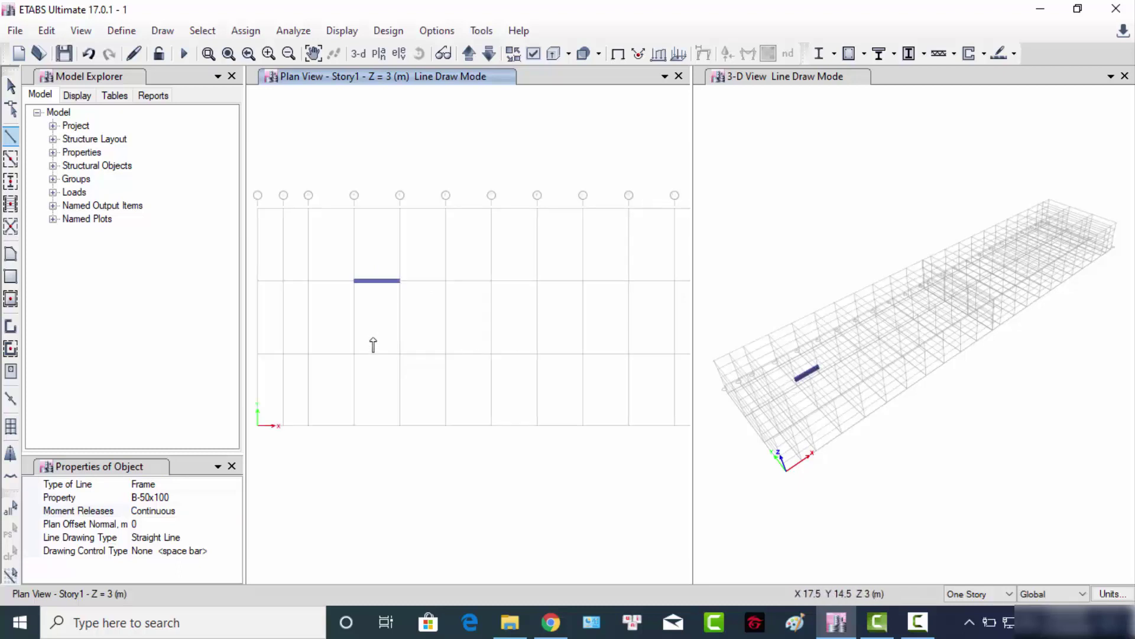
click(354, 355)
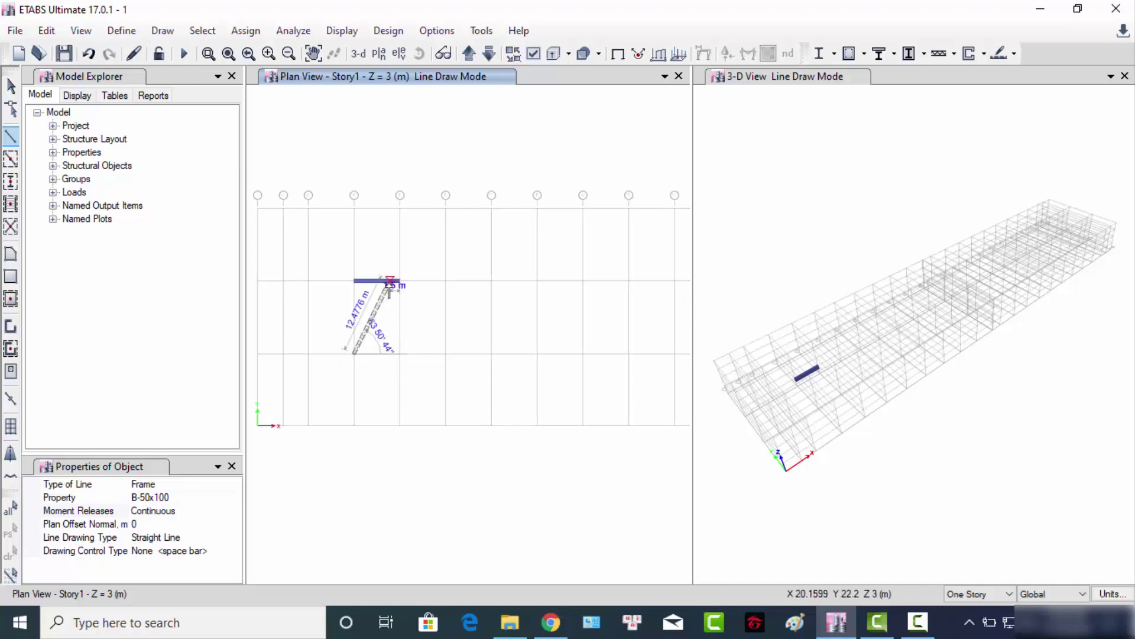
click(400, 280)
right_click(466, 252)
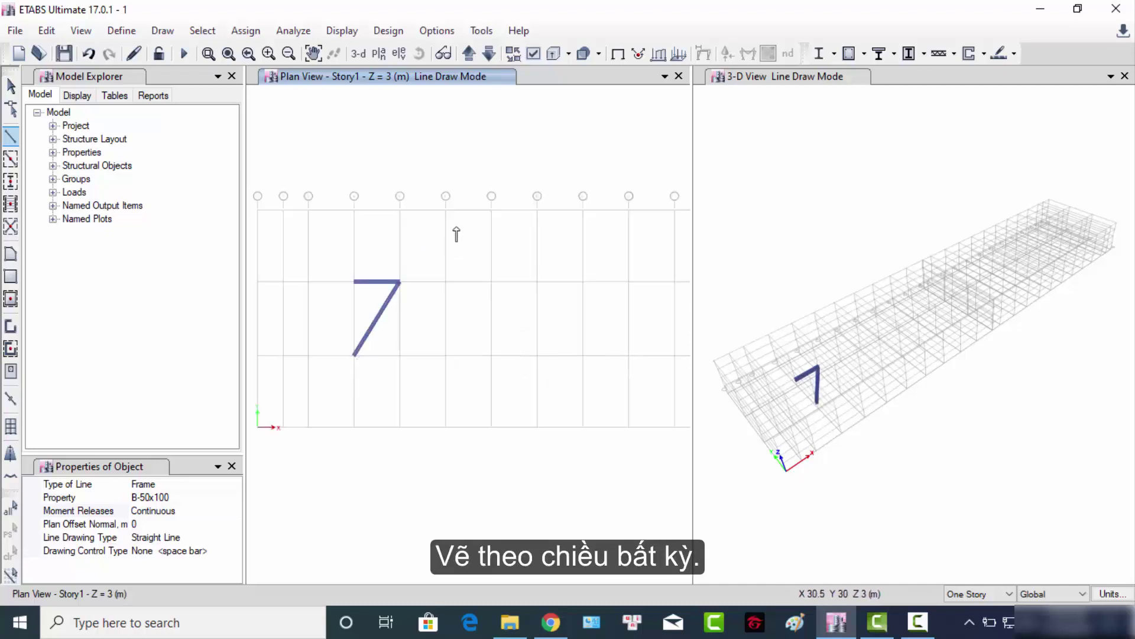
- Draw a beam on the third vertical grid line from the topmost horizontal grid line down to the next one
click(308, 210)
click(308, 280)
right_click(379, 426)
scroll(396, 396, down, 4)
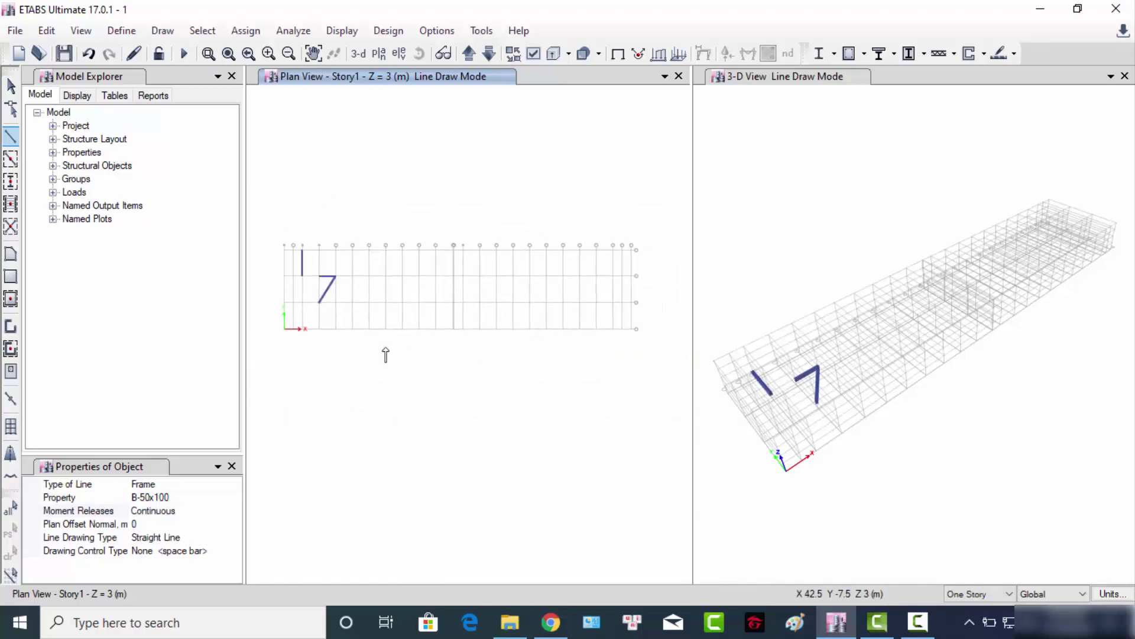
- Start the quick draw command for beams on grid lines and set its section to B-50x100
click(11, 159)
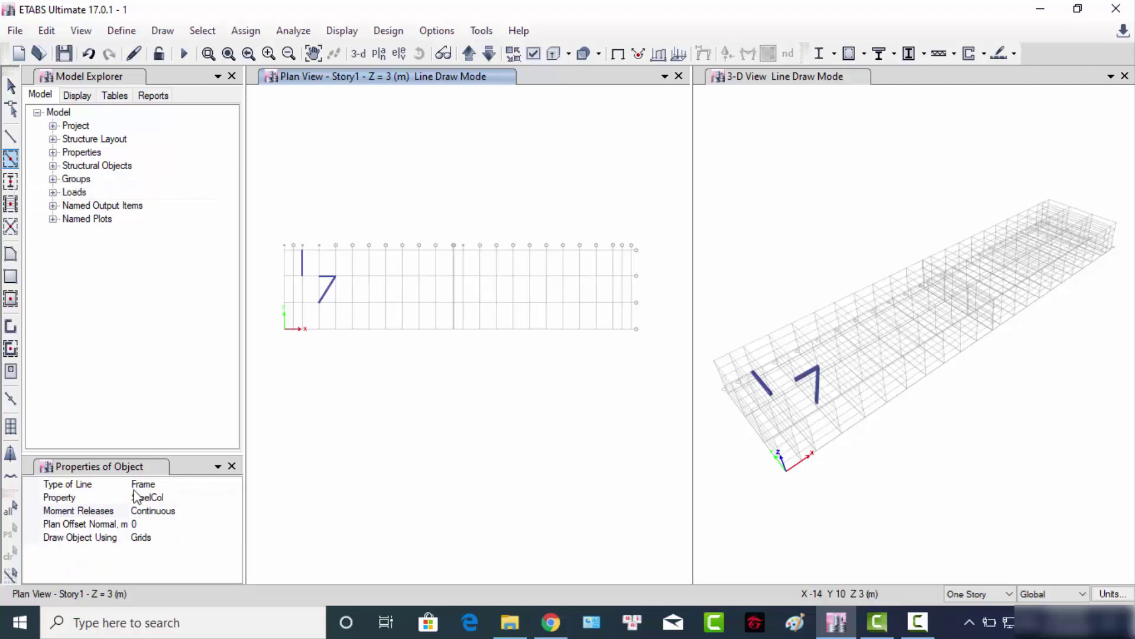
click(214, 495)
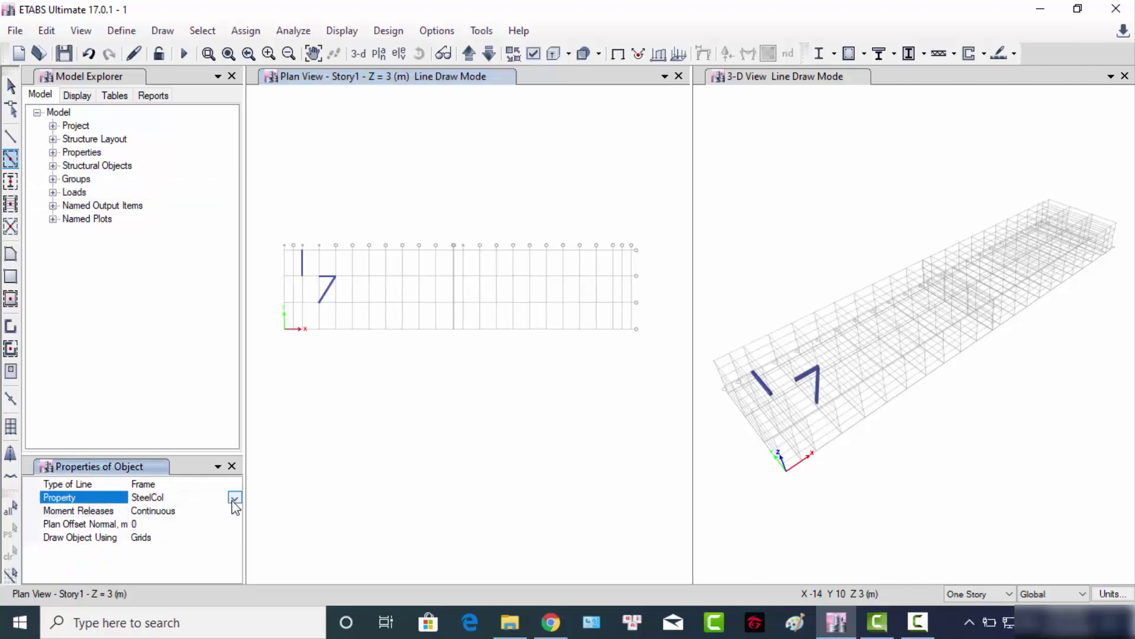
click(234, 498)
scroll(192, 555, down, 1)
scroll(192, 556, up, 3)
scroll(190, 556, up, 1)
click(184, 513)
- Quick-draw beams on the seventh vertical grid line over the top two bays and on the third horizontal line between vertical lines six and seven
scroll(363, 341, up, 3)
middle_drag(363, 342, 400, 431)
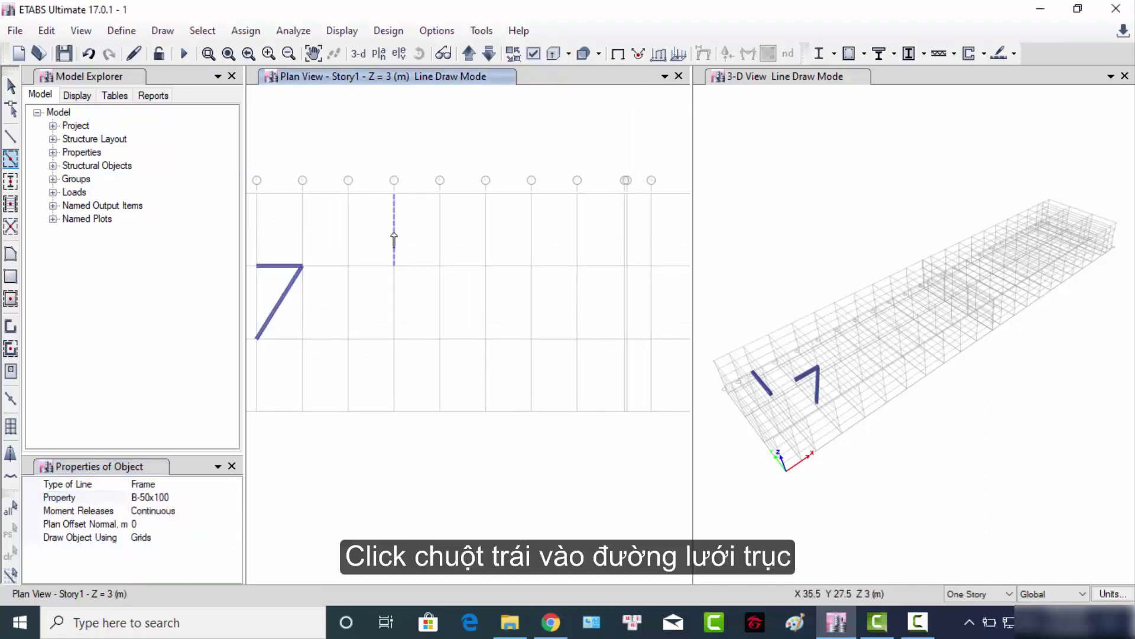
click(394, 339)
scroll(393, 319, down, 3)
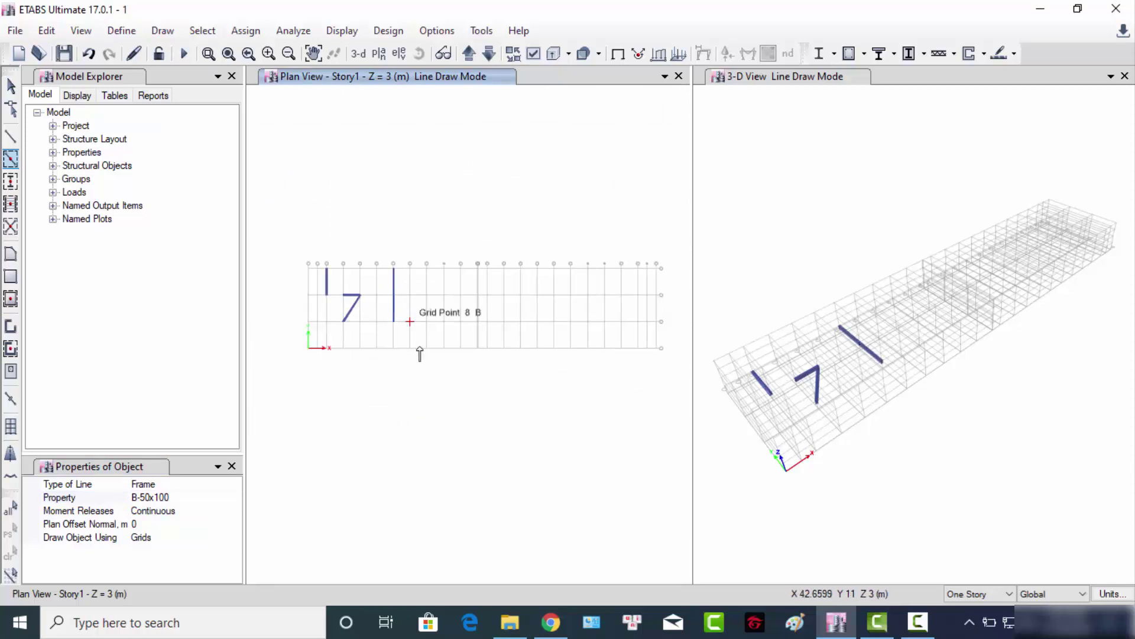
click(377, 321)
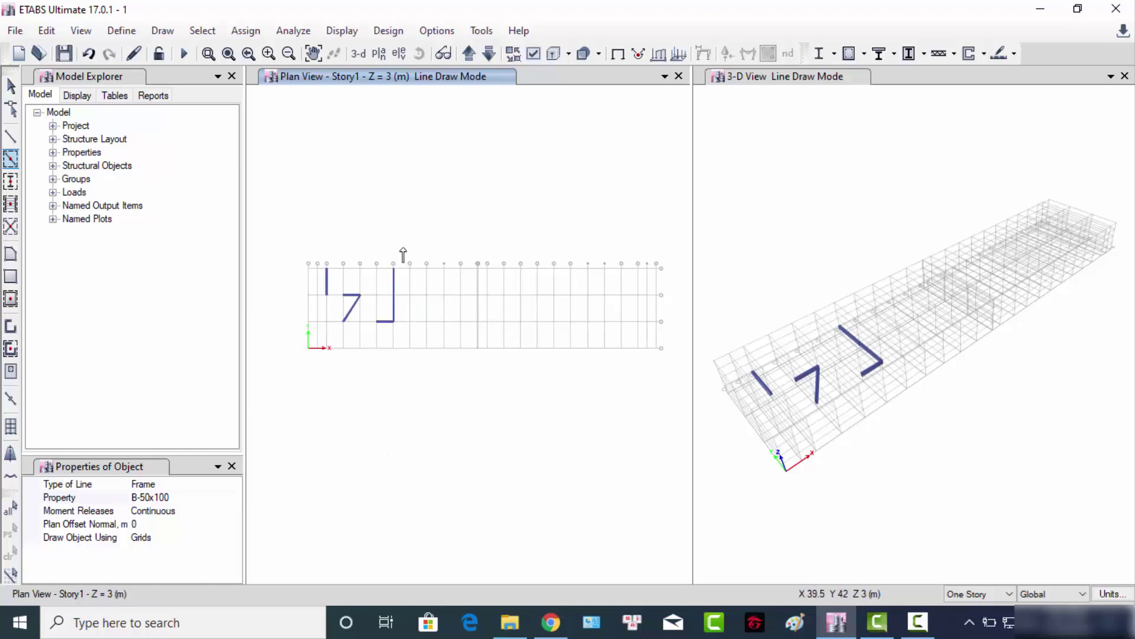
- Quick-draw beams by region along the full ninth vertical grid line and on all grid segments of the two bays at the origin
drag(419, 250, 437, 364)
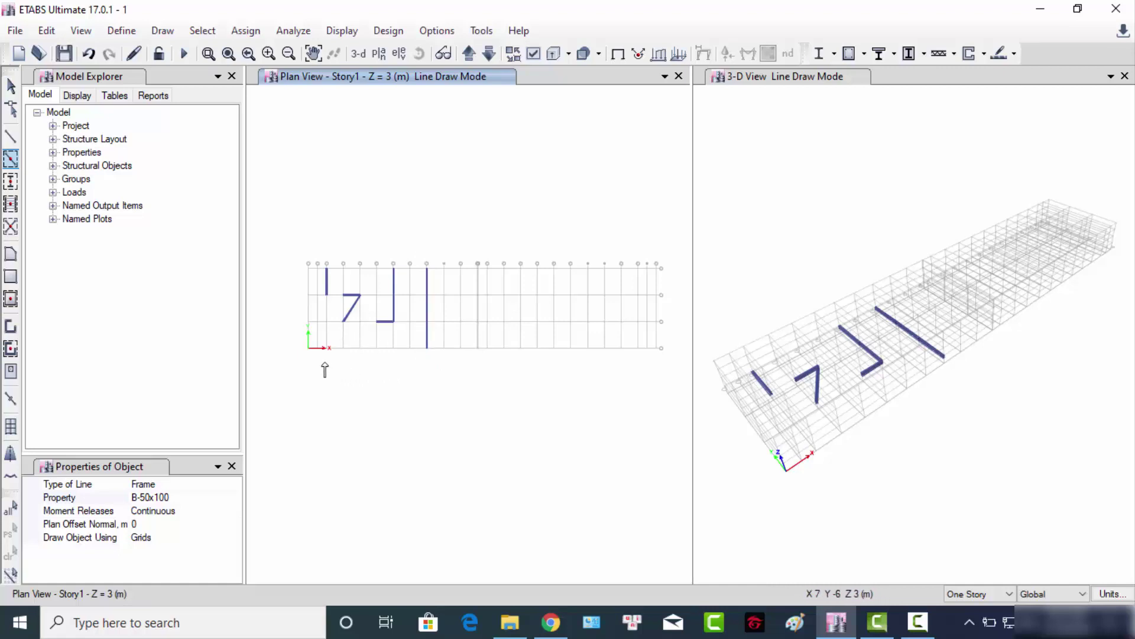
drag(312, 319, 311, 319)
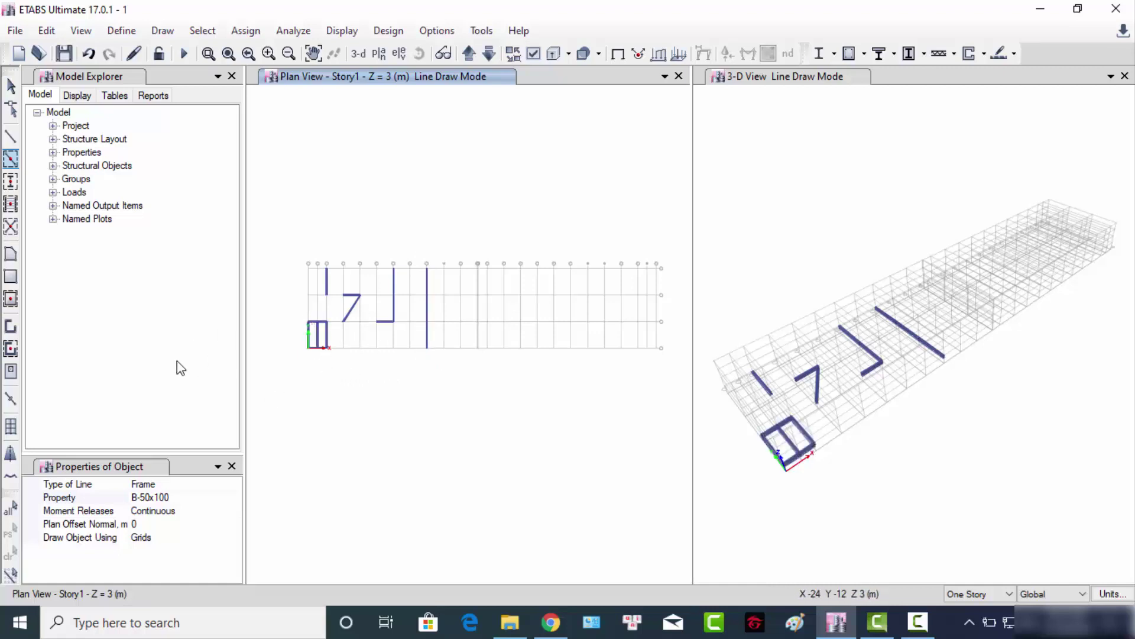
- Start the quick draw command for columns and set its section property to C-50x50
click(12, 183)
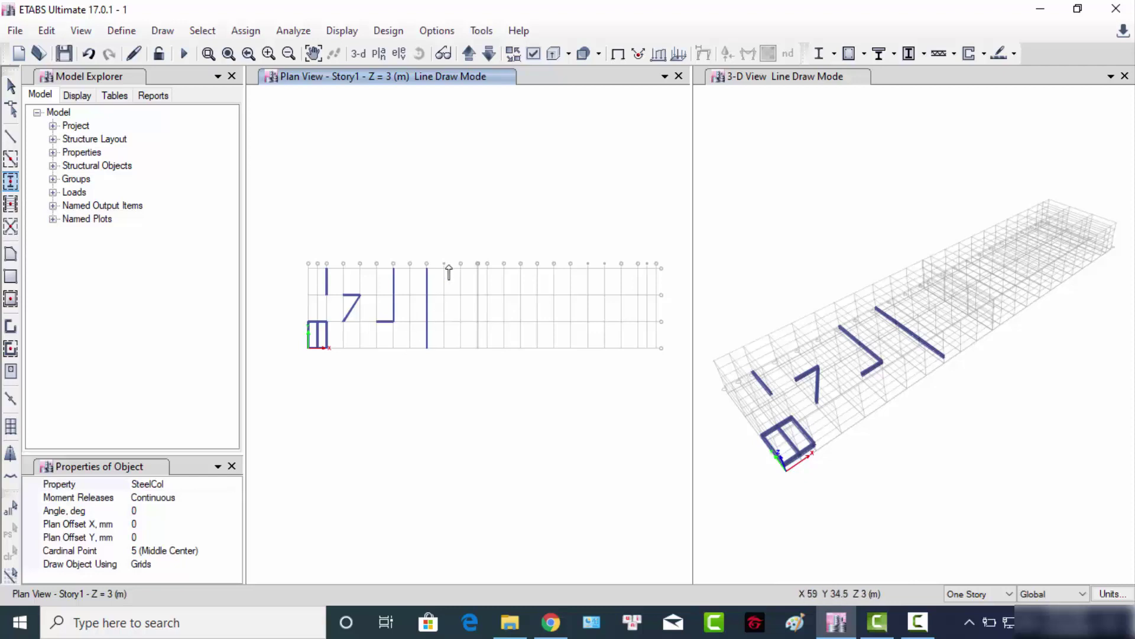
scroll(449, 272, up, 5)
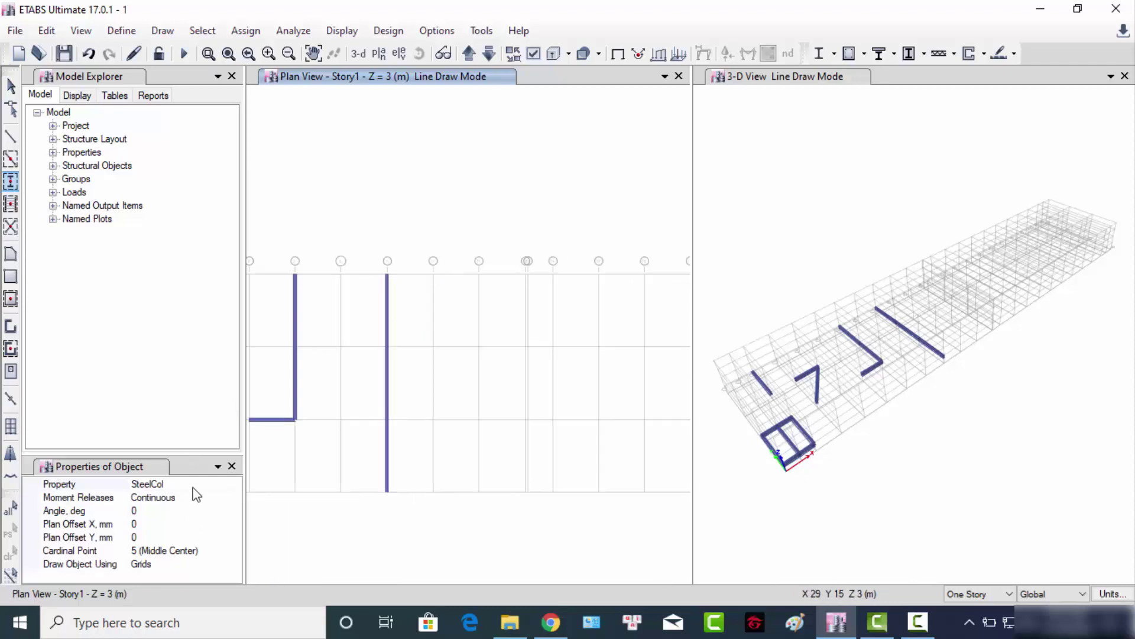
click(231, 484)
click(235, 485)
scroll(195, 545, up, 2)
scroll(193, 538, up, 1)
click(186, 513)
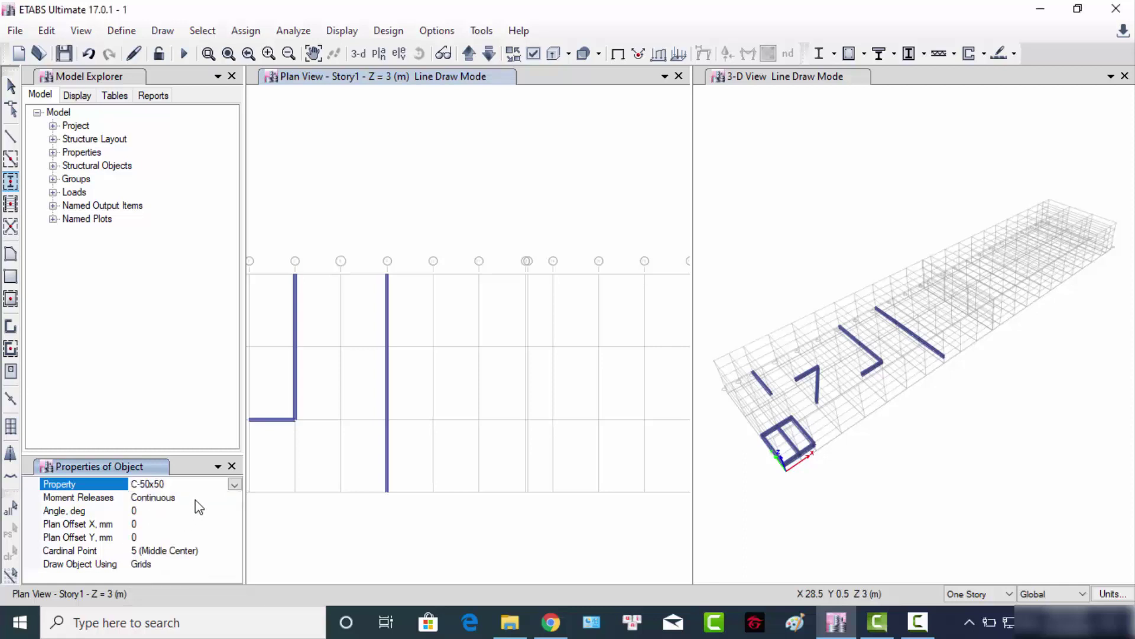
- Try the Pinned moment release for the columns and restore it to Continuous
click(226, 495)
click(235, 497)
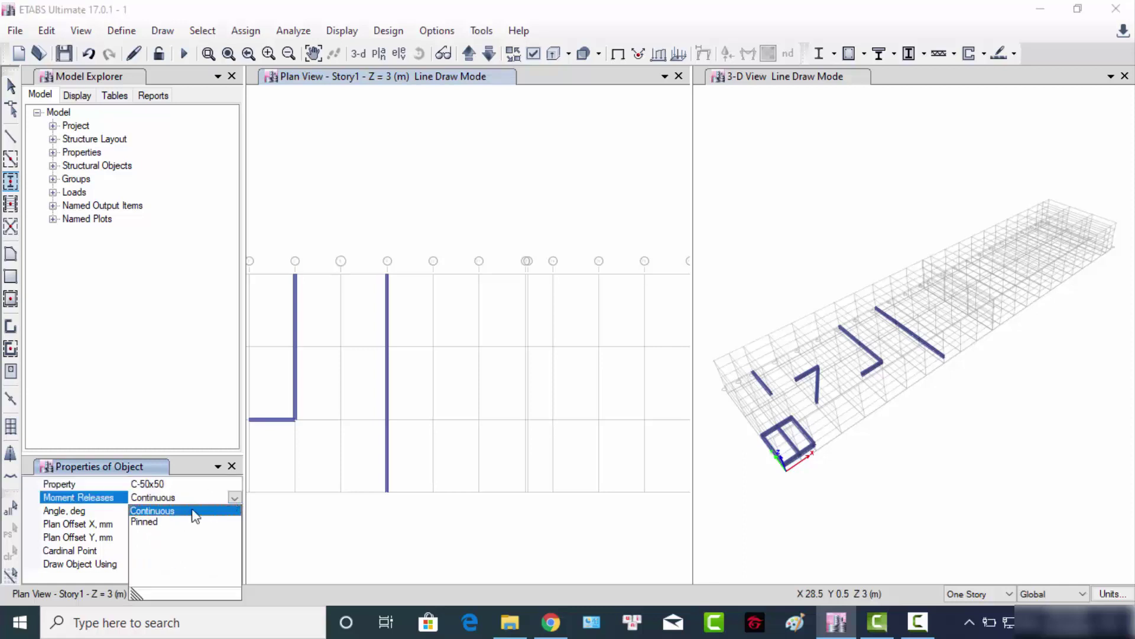
click(188, 511)
click(234, 497)
click(158, 520)
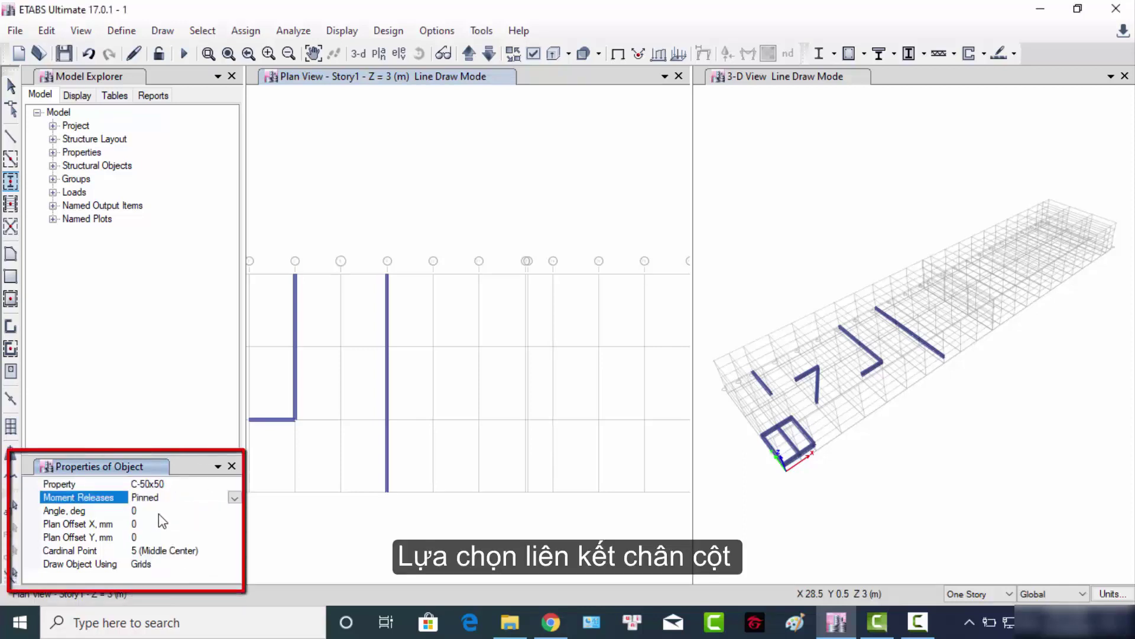
click(234, 498)
click(153, 510)
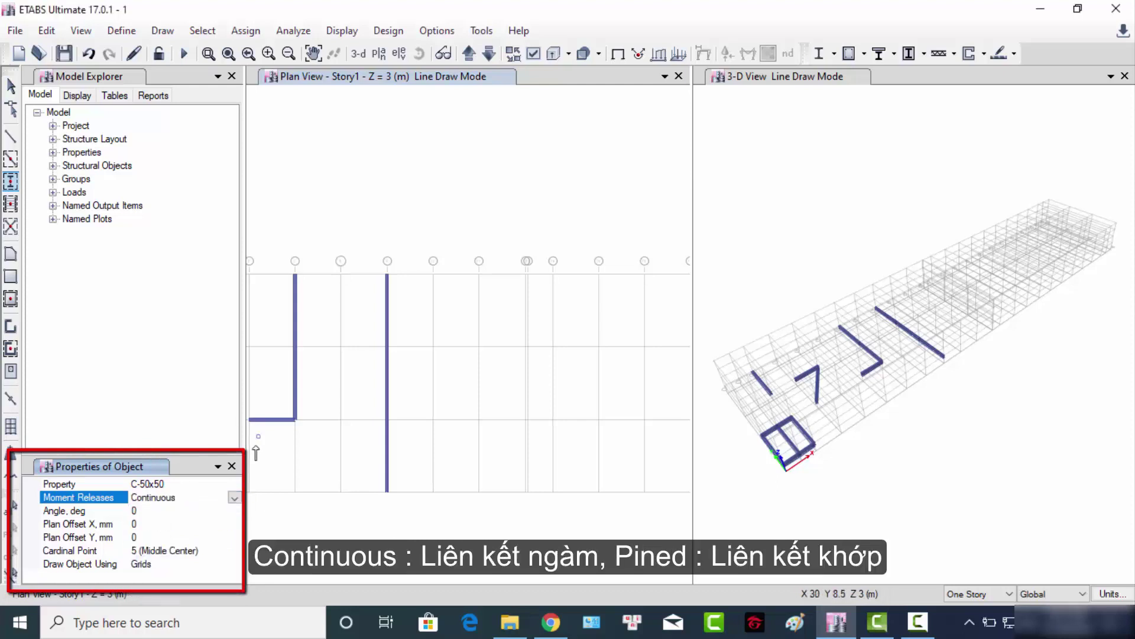
- Review the column's angle, plan offset, cardinal point and draw-object settings
click(83, 510)
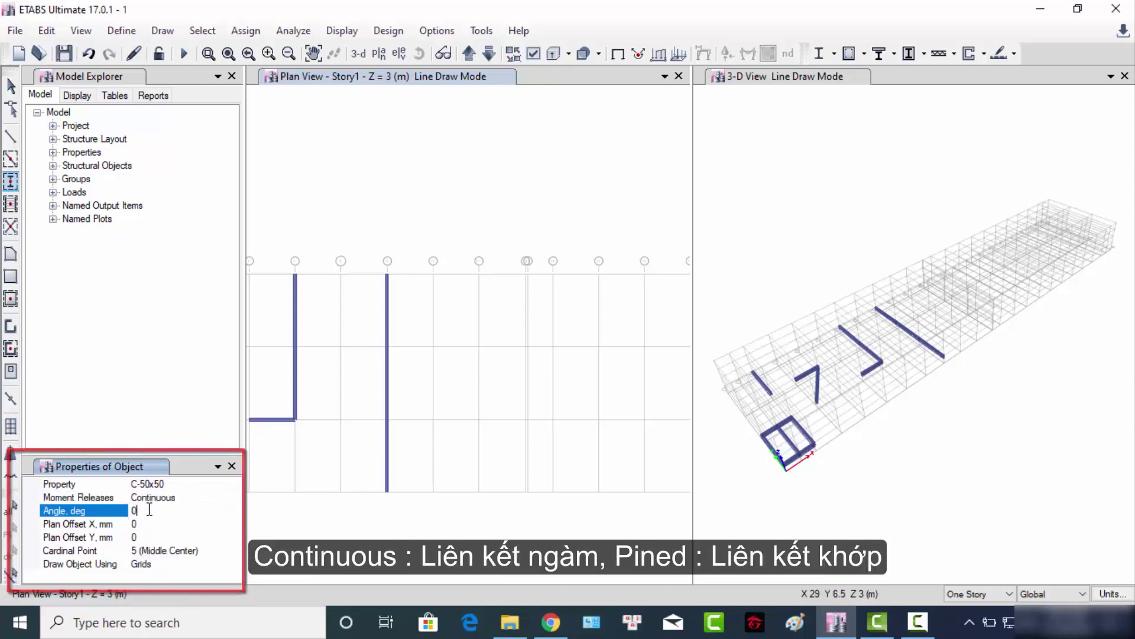
click(184, 526)
click(175, 535)
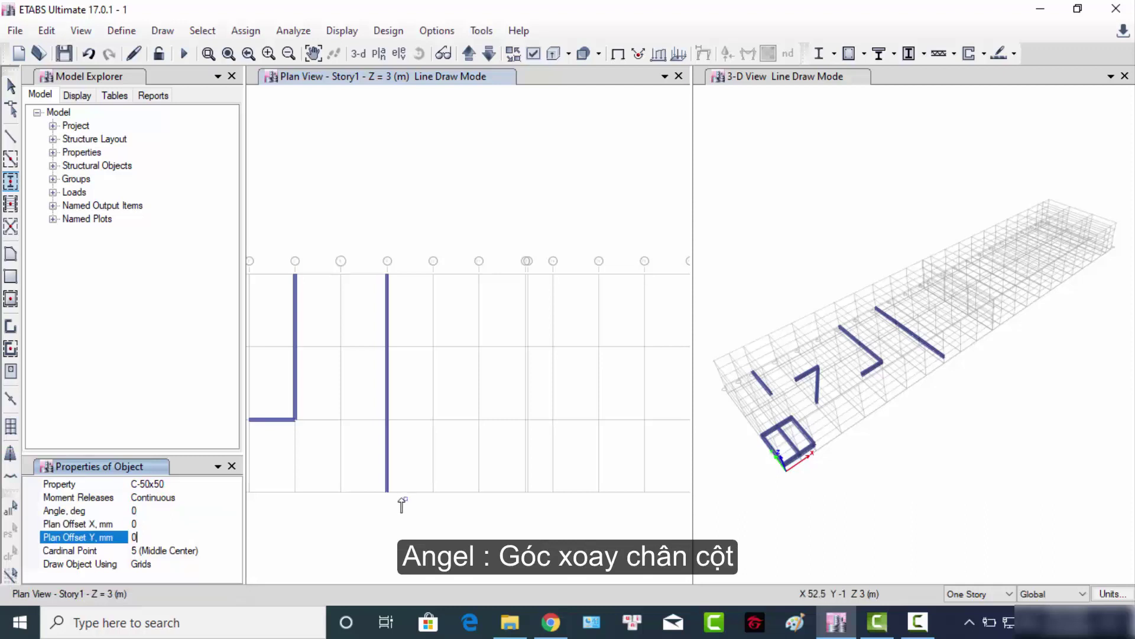
click(212, 551)
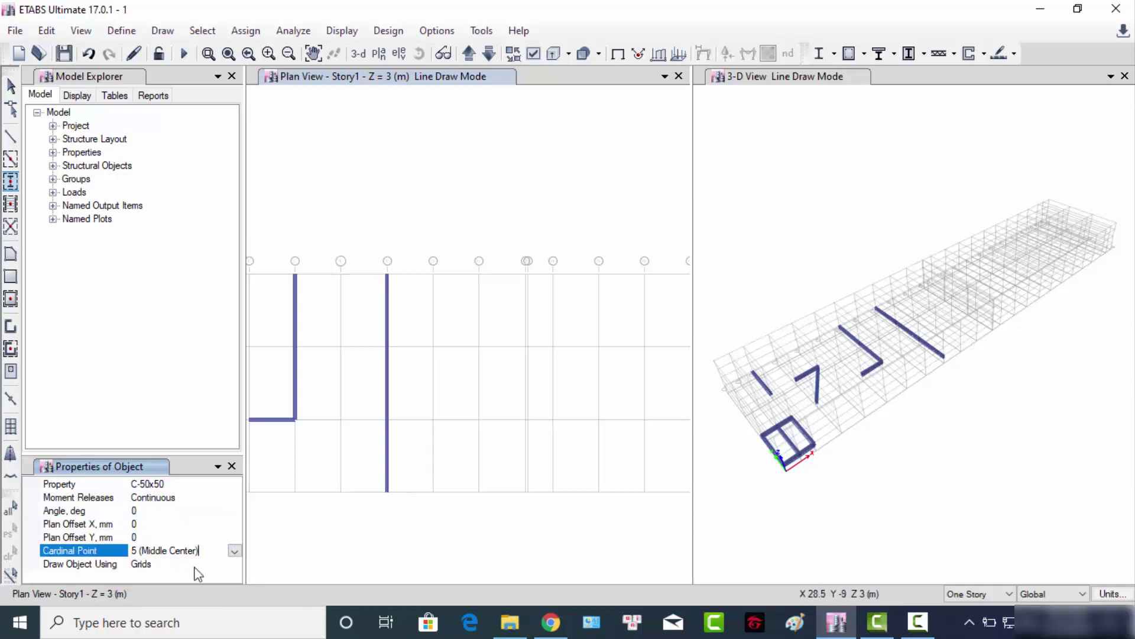
click(154, 564)
- Place columns where vertical lines eight and ten cross the middle two horizontal lines, and by region along the full eleventh vertical line
scroll(420, 365, up, 3)
scroll(420, 365, down, 3)
click(432, 346)
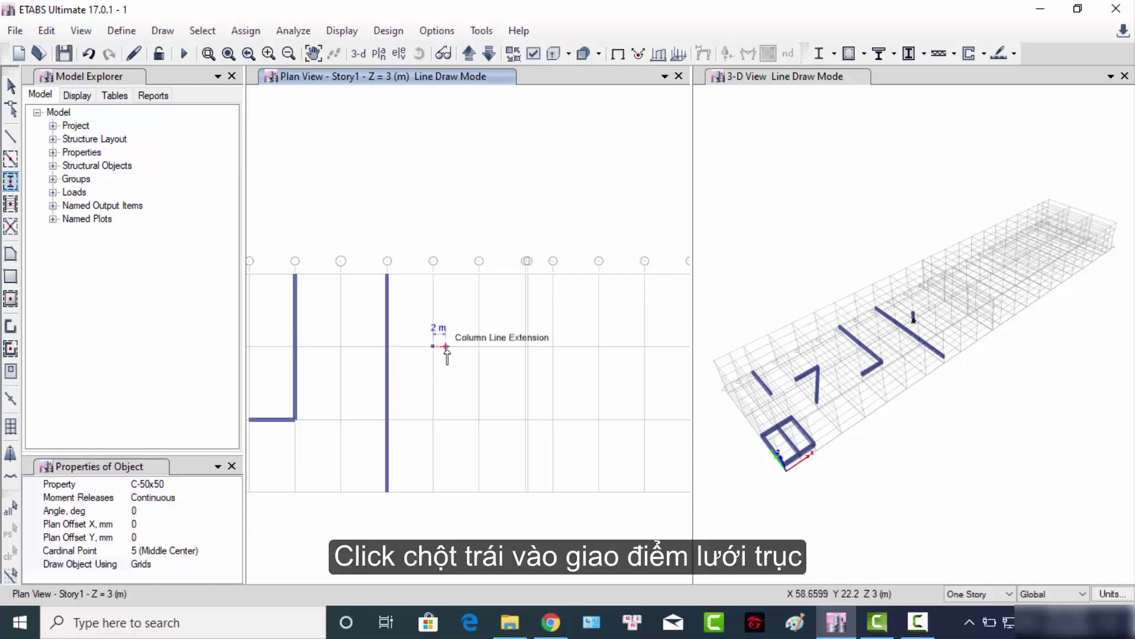
click(434, 420)
middle_drag(447, 421, 556, 398)
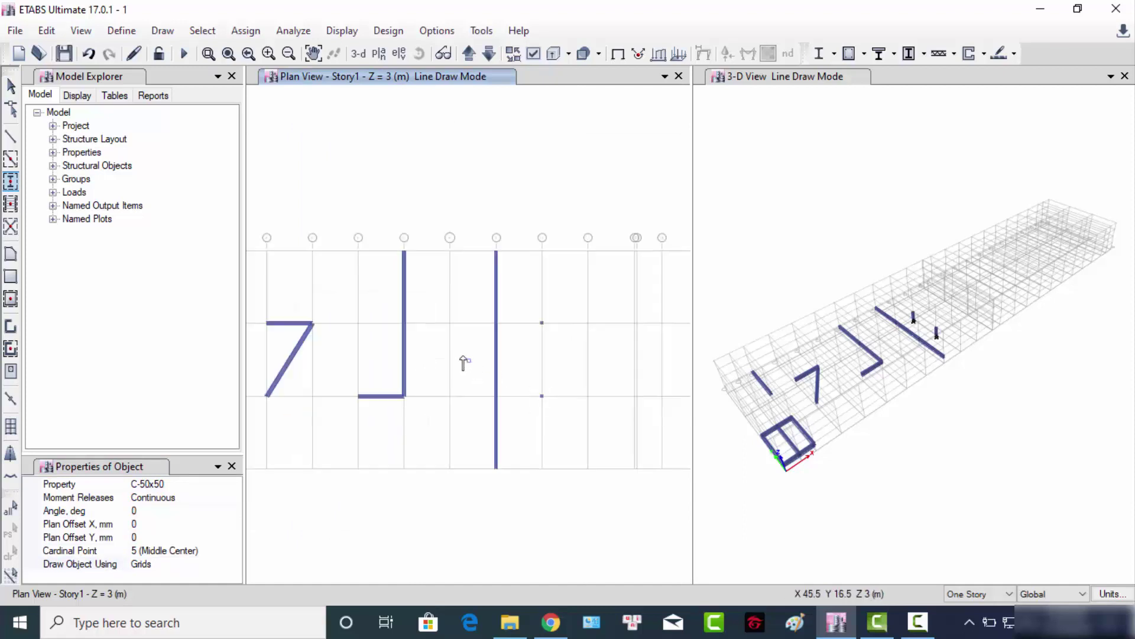
click(450, 323)
click(450, 395)
middle_drag(449, 398, 350, 417)
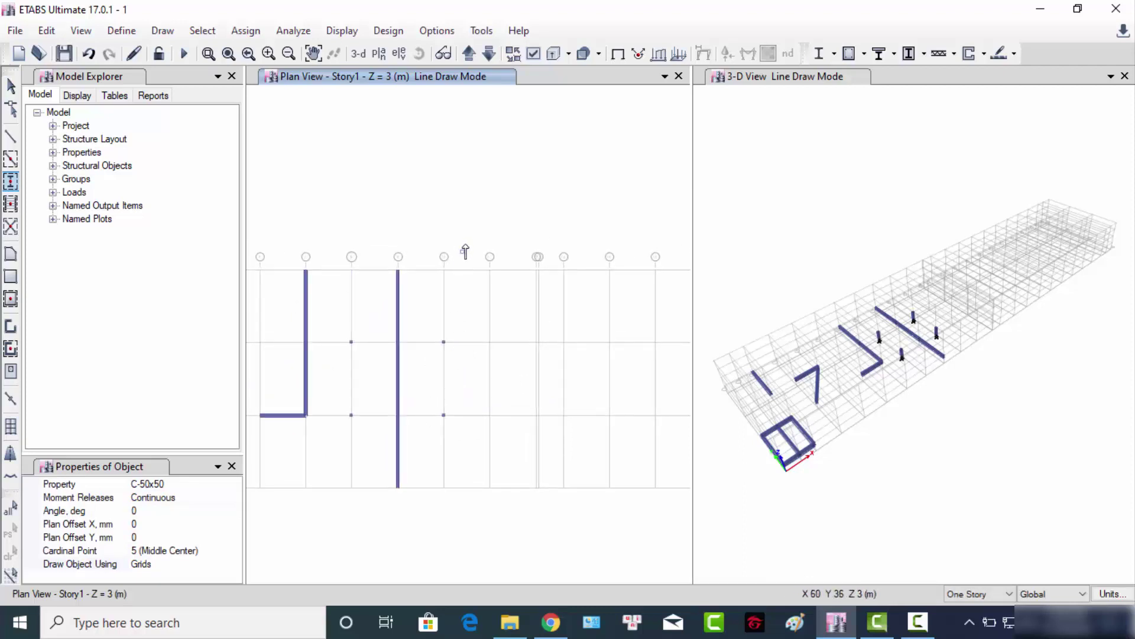
drag(466, 243, 509, 501)
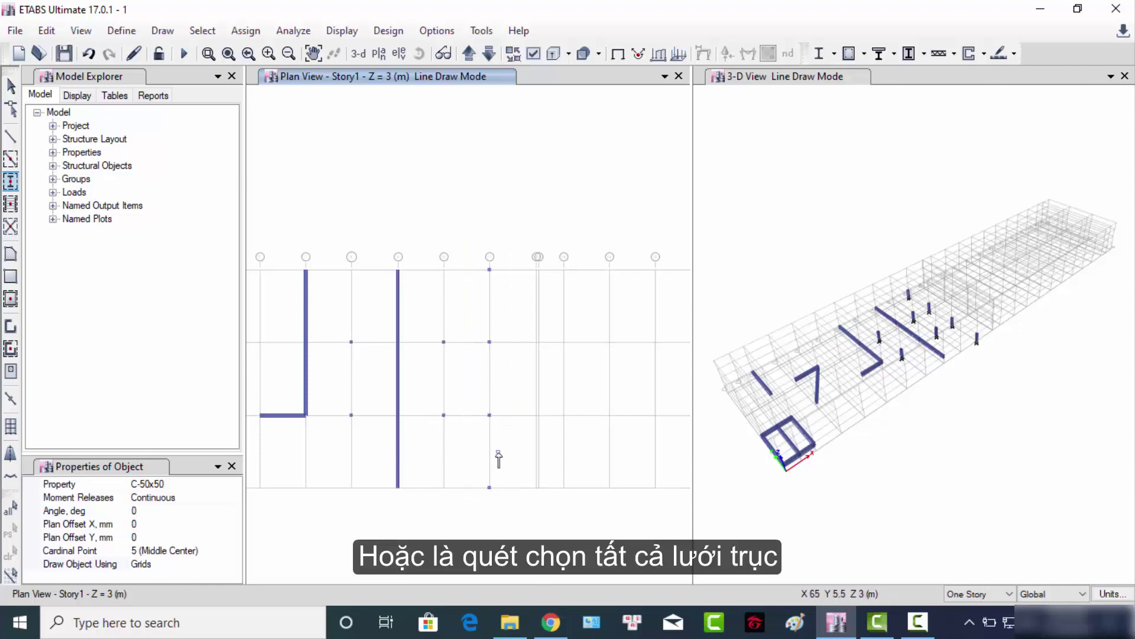
scroll(490, 449, down, 3)
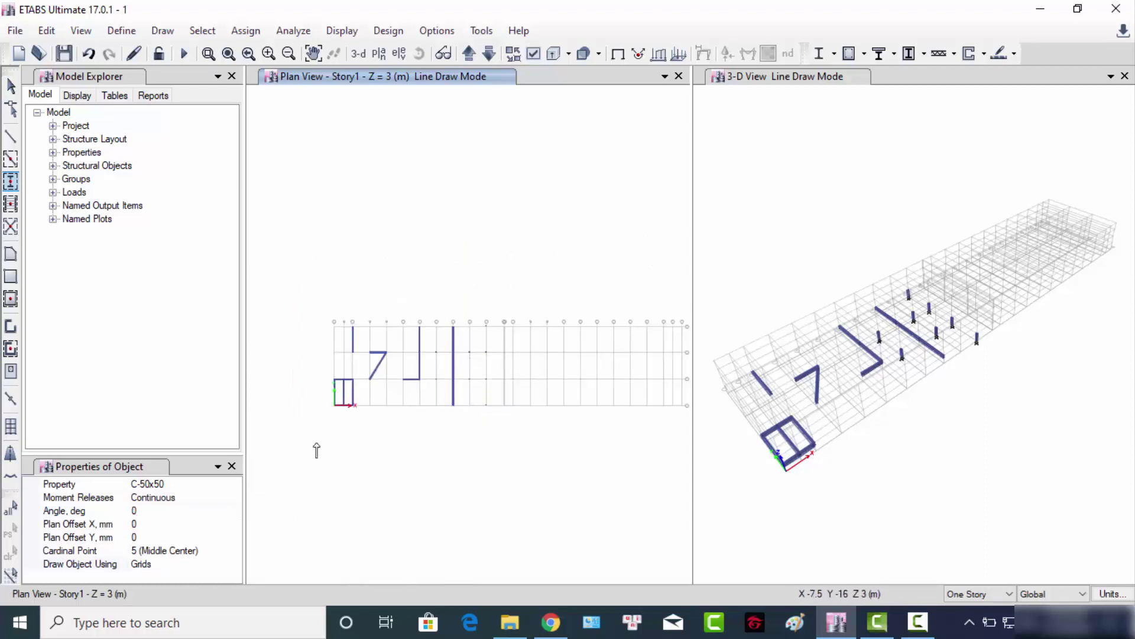
- Start the polygonal floor draw command and set its slab property to PHONG NGU
click(9, 255)
scroll(461, 425, up, 3)
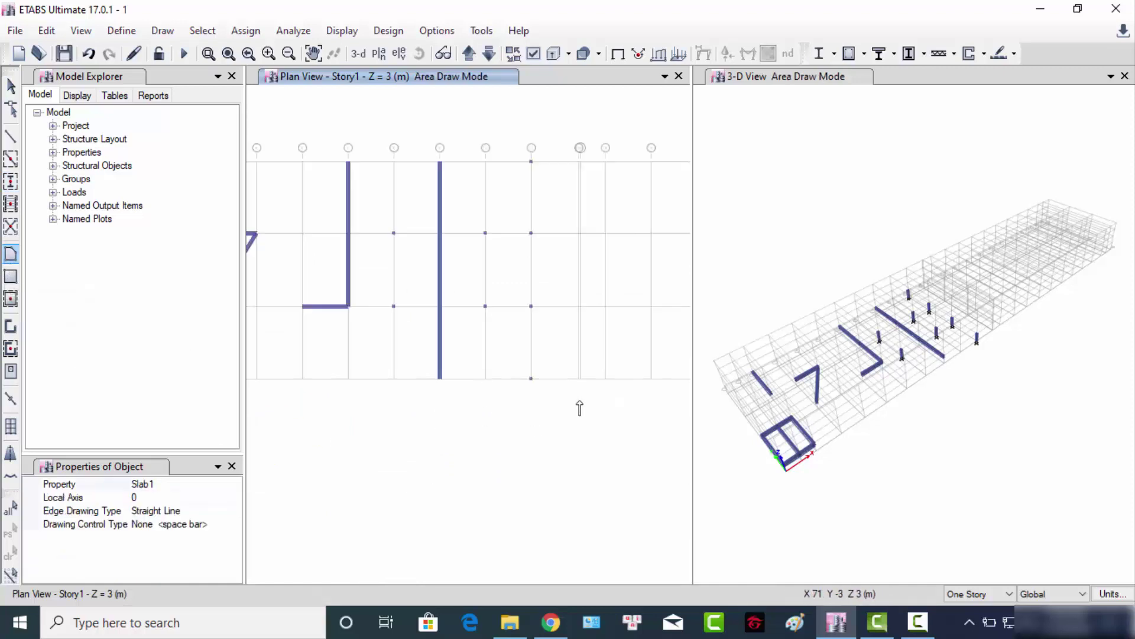
click(175, 484)
click(235, 483)
click(177, 539)
- Draw a four-point slab filling the middle bay between vertical grid lines 17 and 18
scroll(350, 448, down, 3)
scroll(354, 408, up, 5)
scroll(392, 408, down, 2)
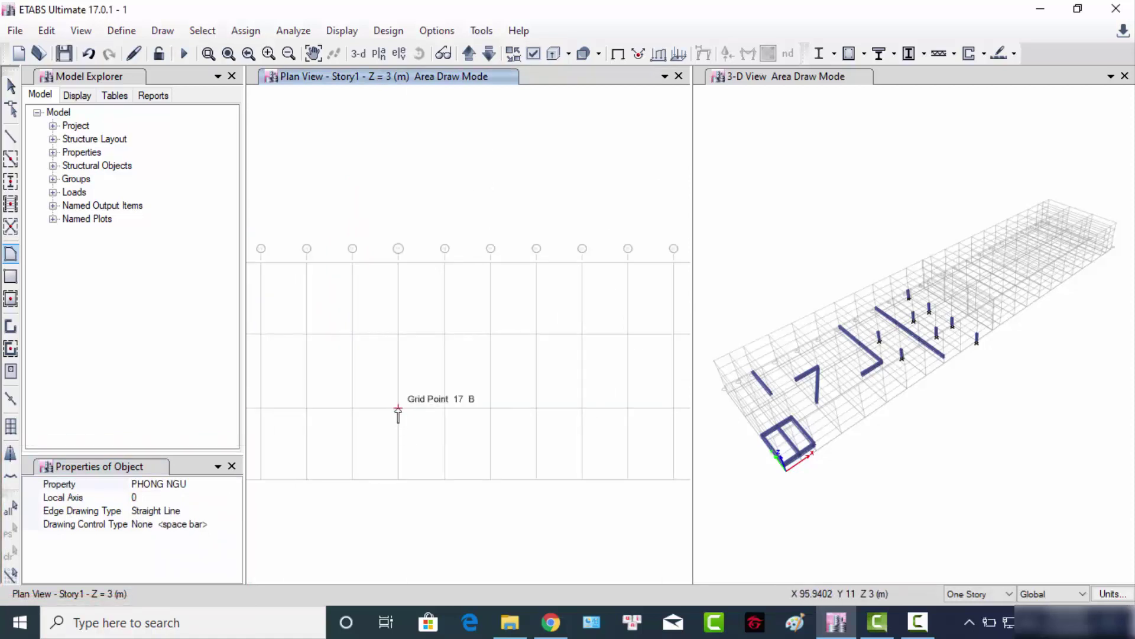
click(398, 408)
click(398, 334)
click(445, 334)
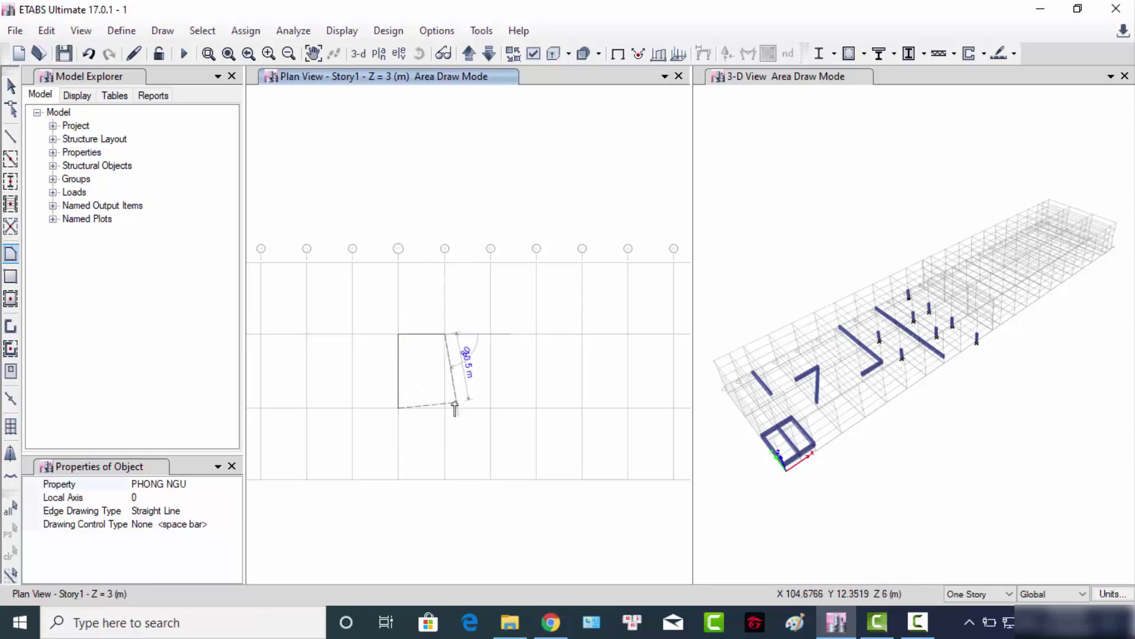
click(445, 408)
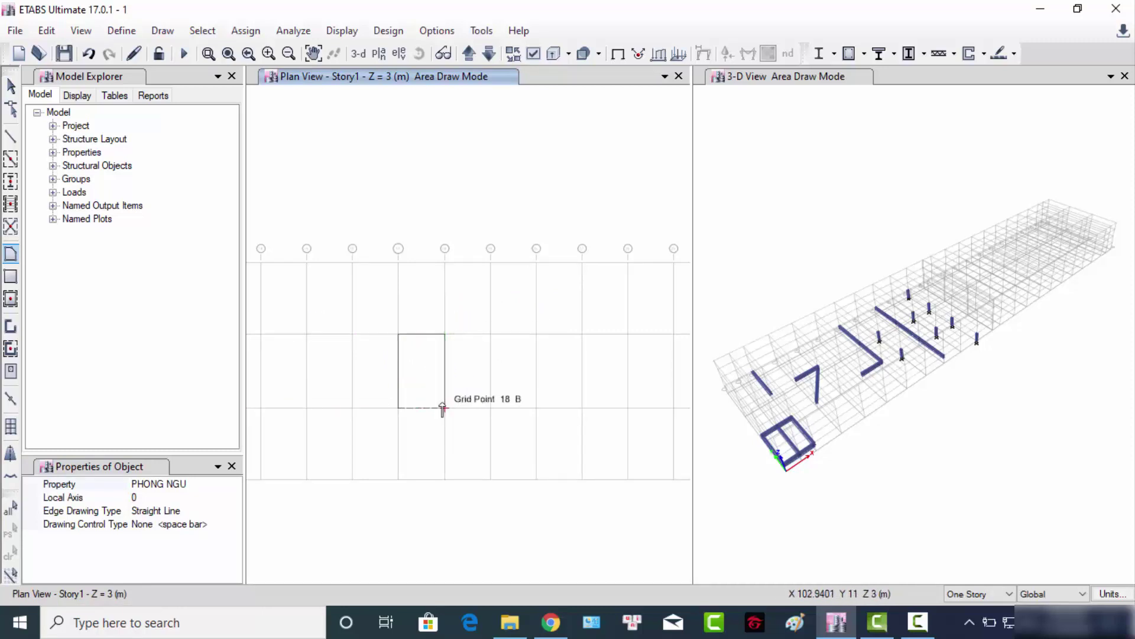
double_click(399, 408)
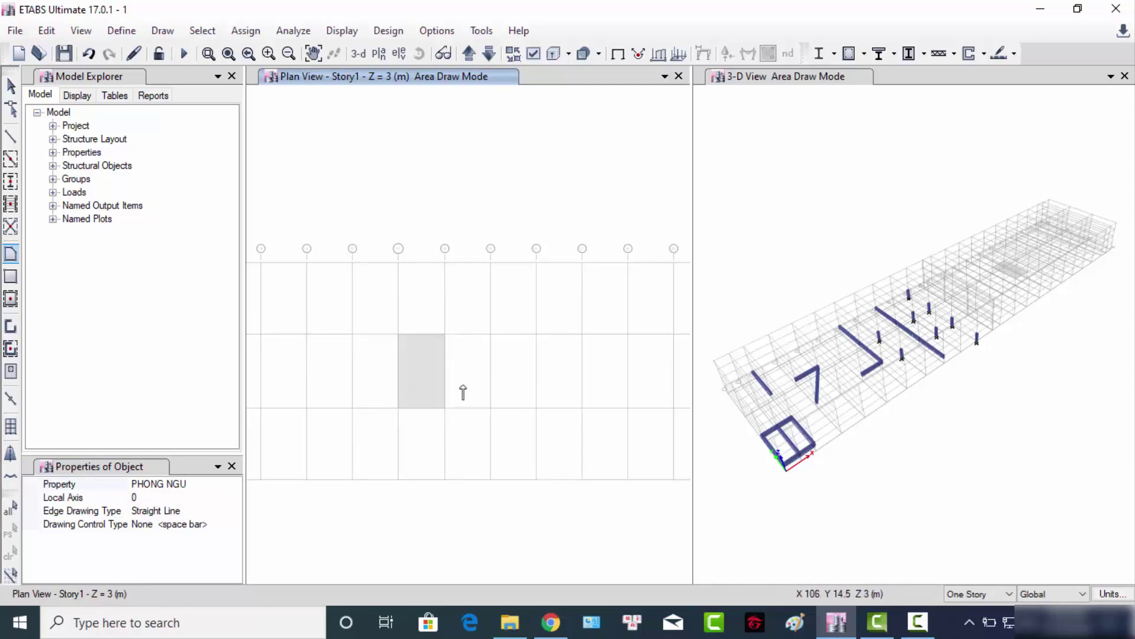
- Draw an irregular five-sided slab in the middle bays, with two corners at grid points 19-B and 20-B
click(491, 408)
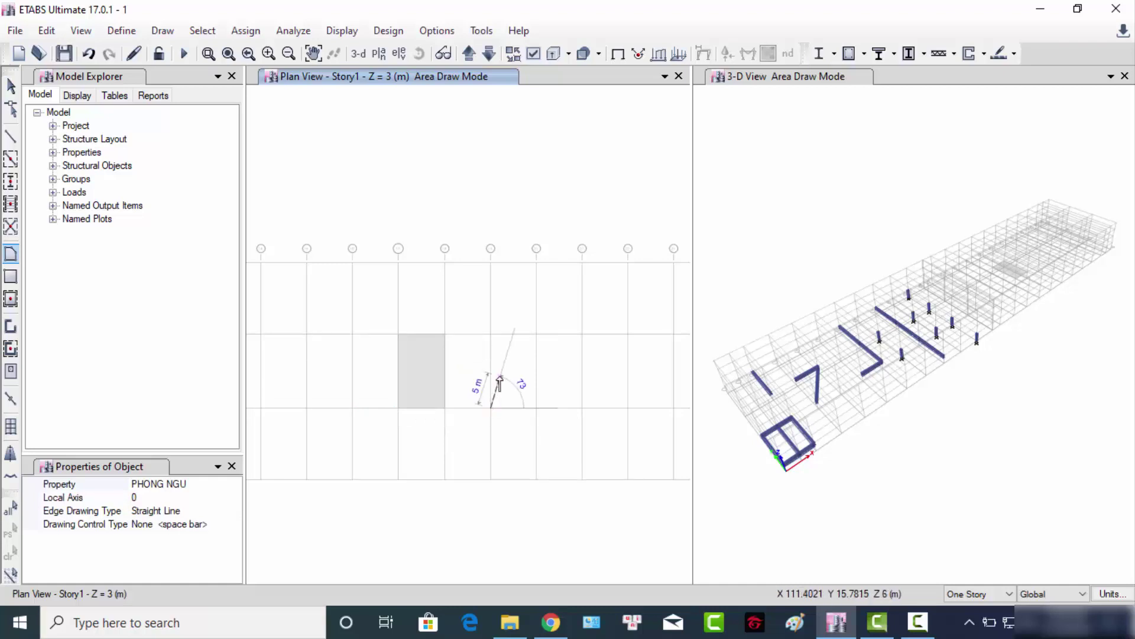
click(500, 377)
click(551, 353)
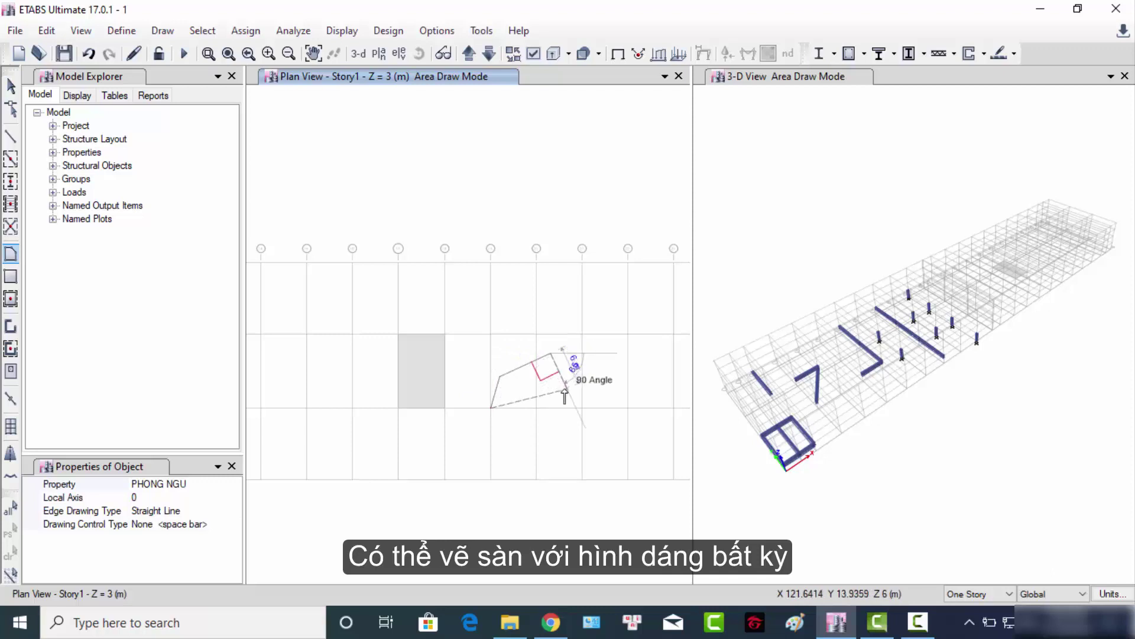
click(561, 392)
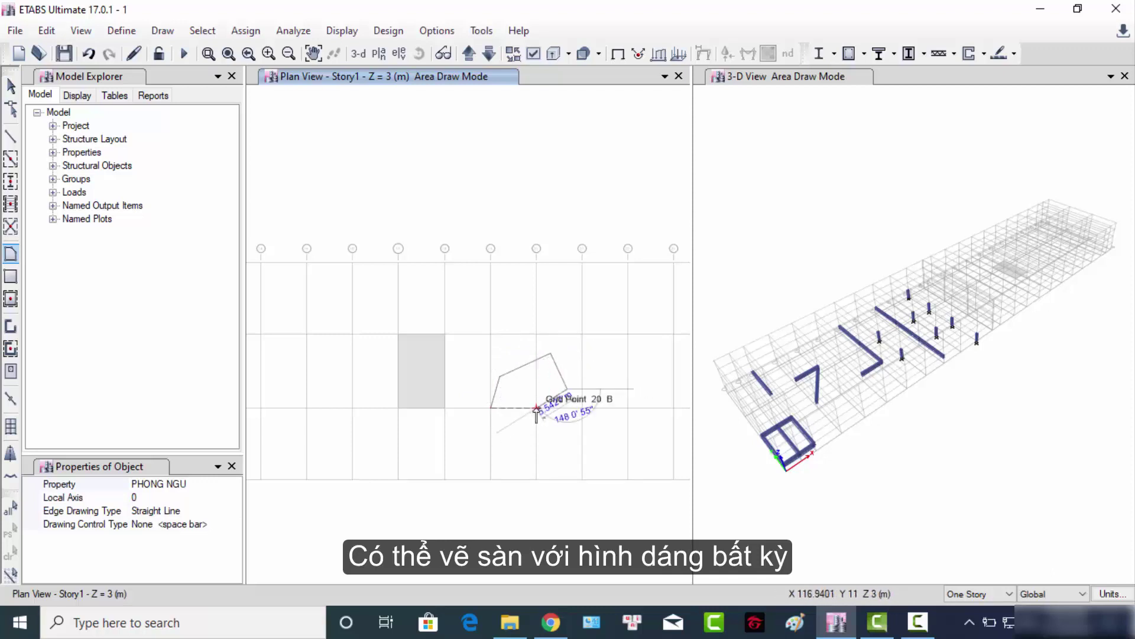
double_click(491, 408)
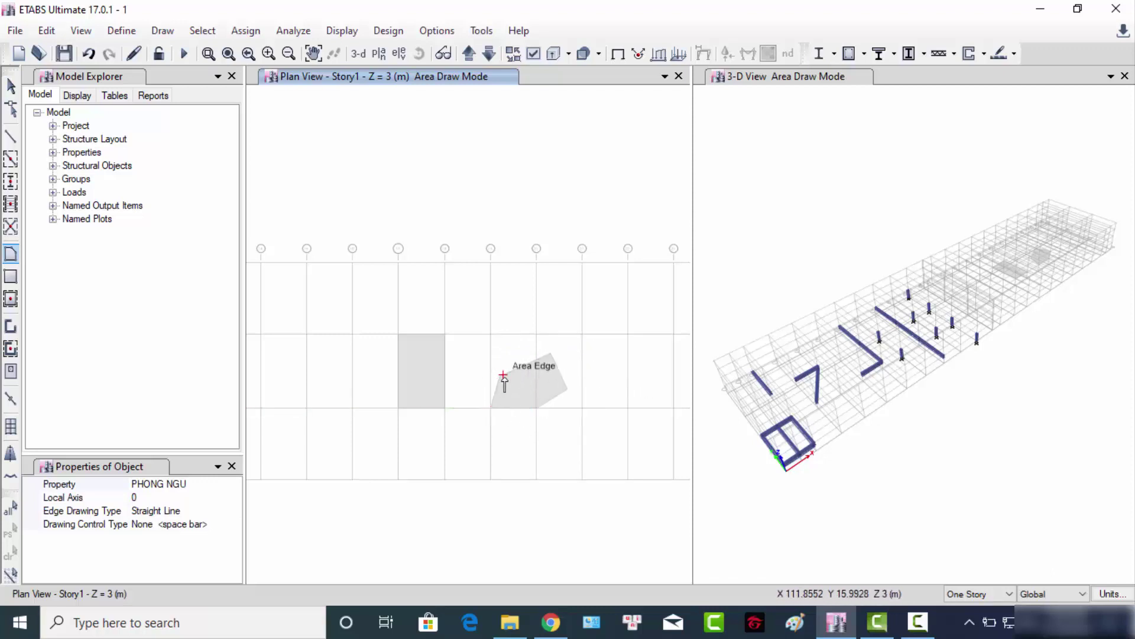
- Draw rectangular slabs in the bottom bay between grid lines 14 and 15 and in the top bays from 14 to 16 and 17 to 18
middle_drag(503, 469, 492, 441)
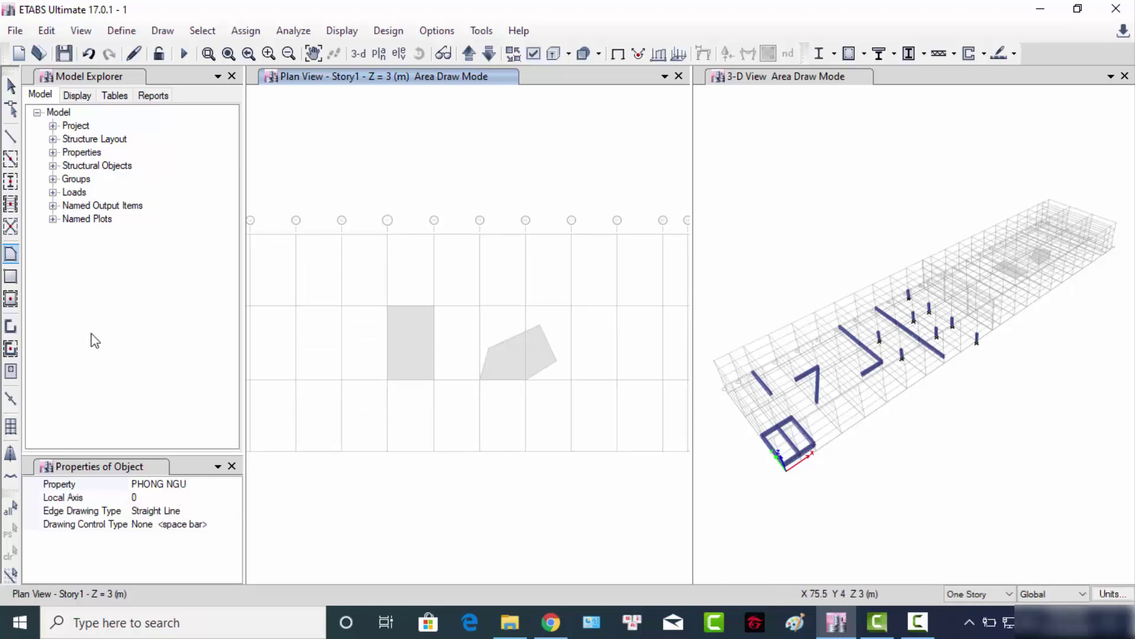
click(16, 286)
middle_drag(317, 337, 528, 334)
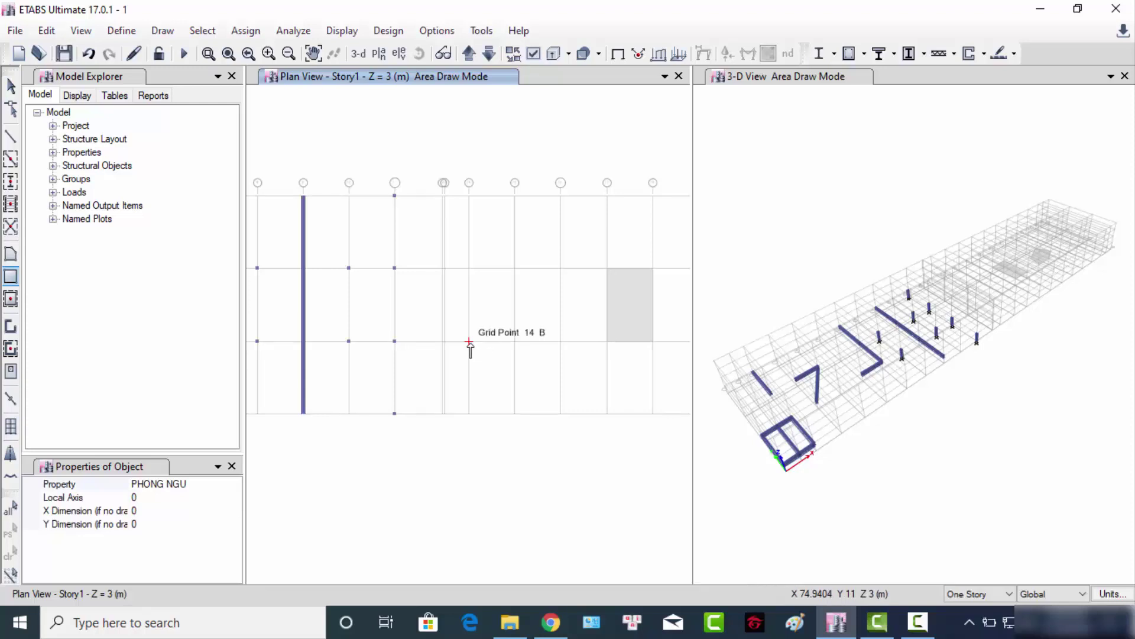
drag(470, 343, 514, 413)
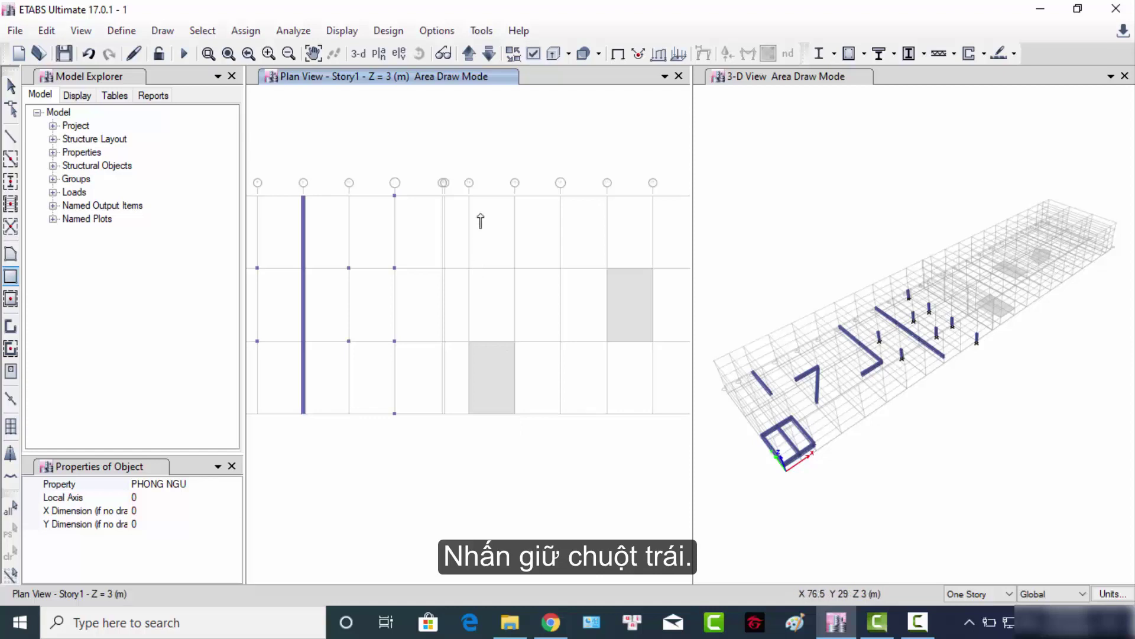
drag(469, 196, 559, 271)
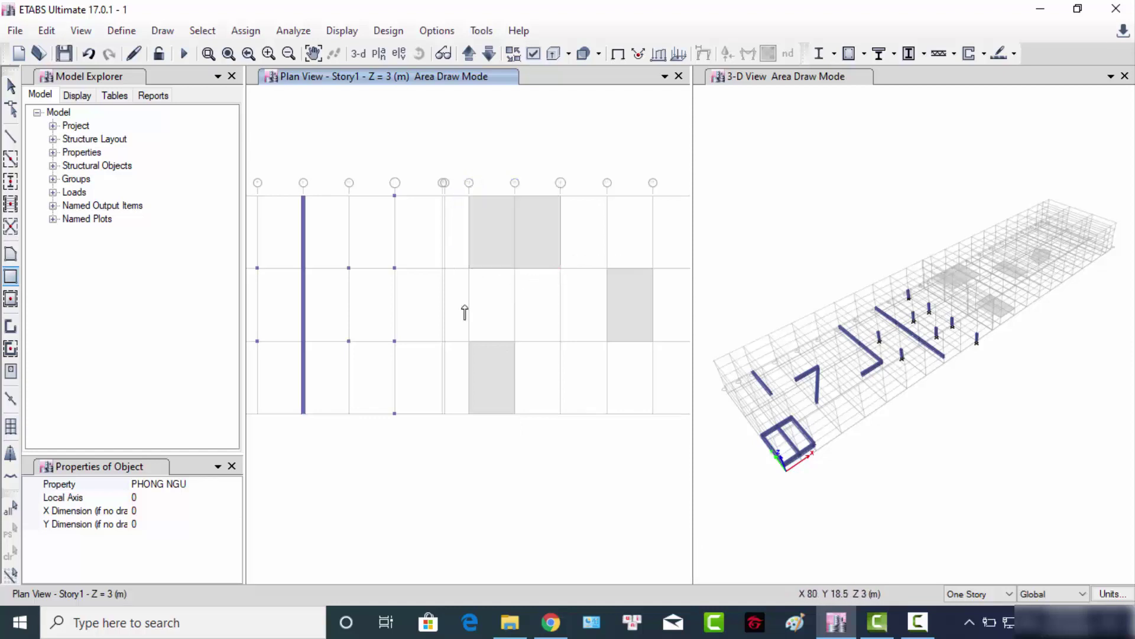
middle_drag(583, 336, 508, 267)
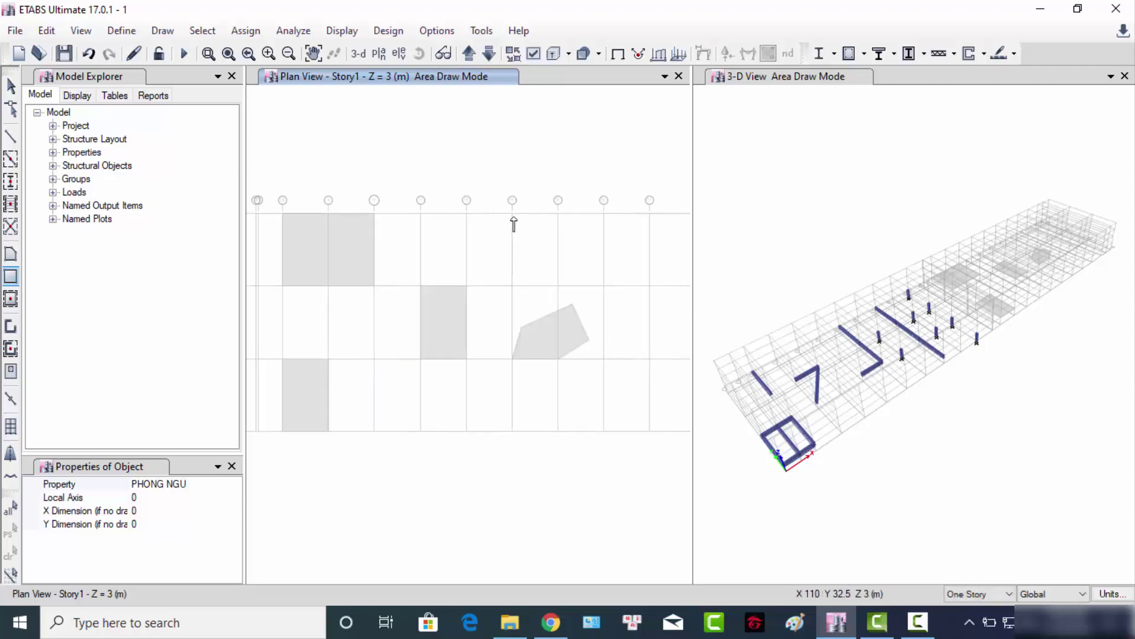
drag(420, 213, 467, 286)
middle_drag(474, 329, 478, 321)
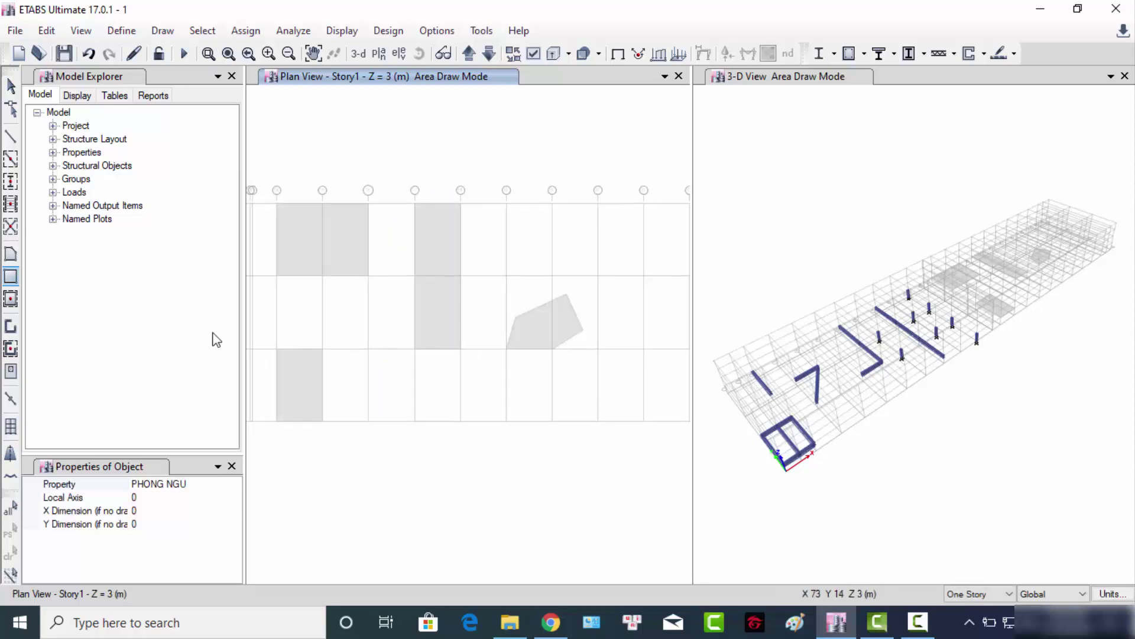
- Quick-draw slabs in the three top bays between grid lines 19 and 22 and by region over all bays of the last two grid columns
click(16, 299)
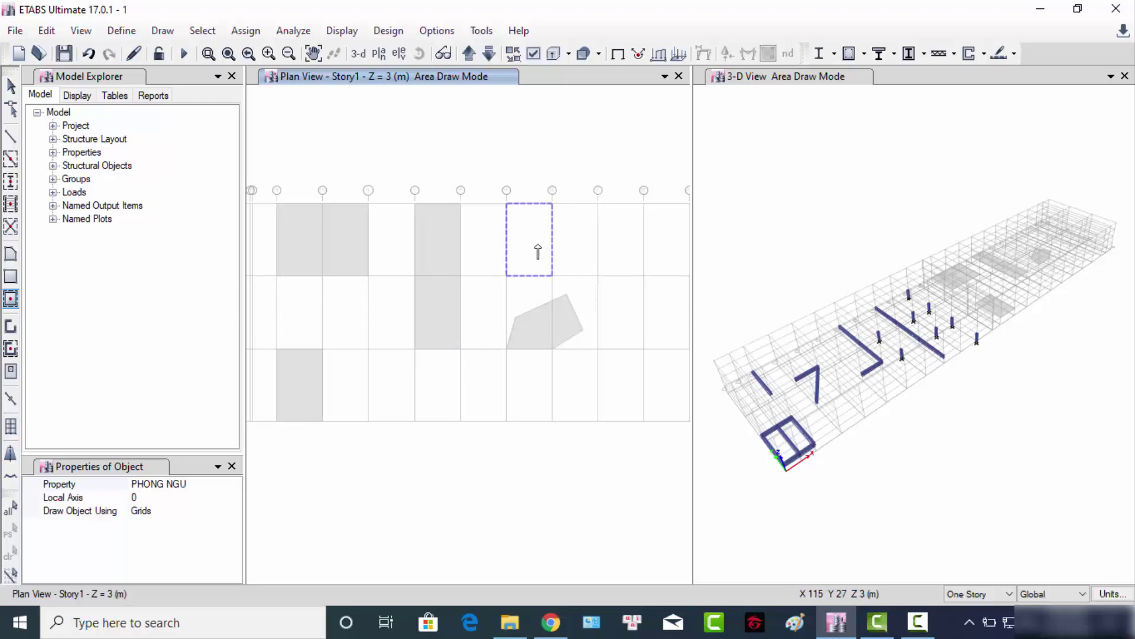
click(537, 252)
middle_drag(593, 249, 531, 236)
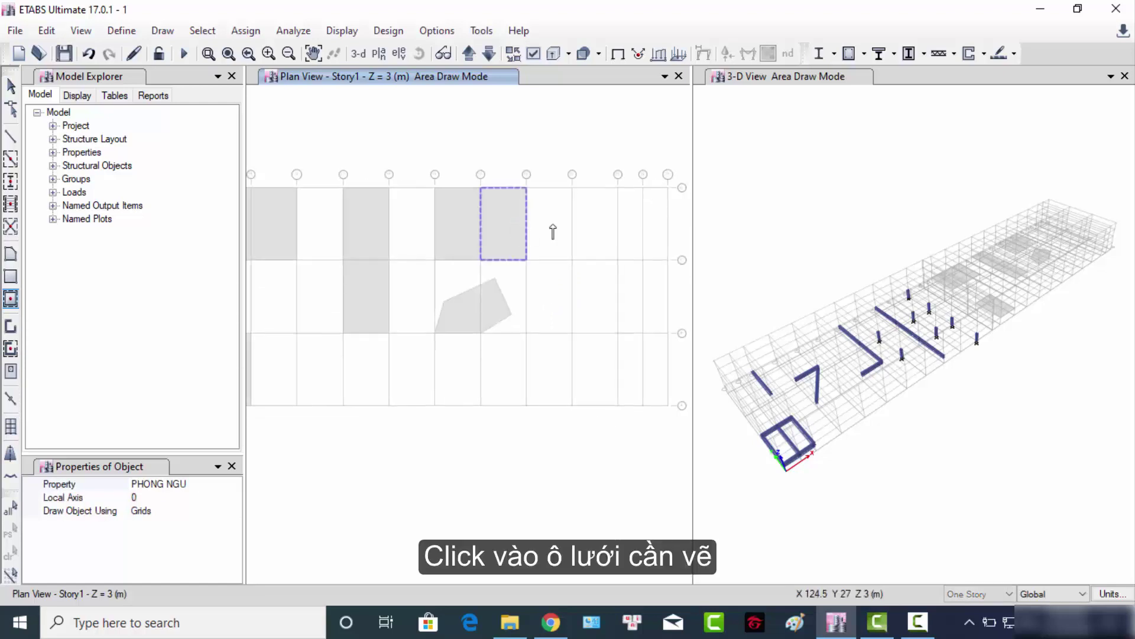
click(557, 229)
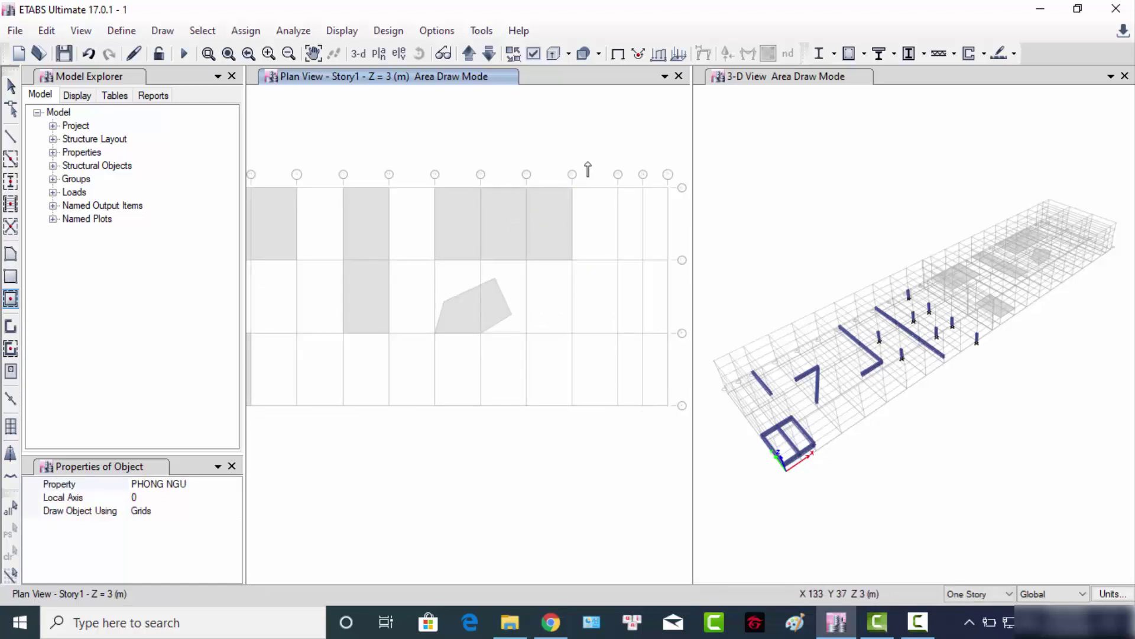
middle_drag(602, 169, 485, 187)
mouse_move(473, 158)
mouse_down()
mouse_move(537, 260)
mouse_move(575, 435)
mouse_up()
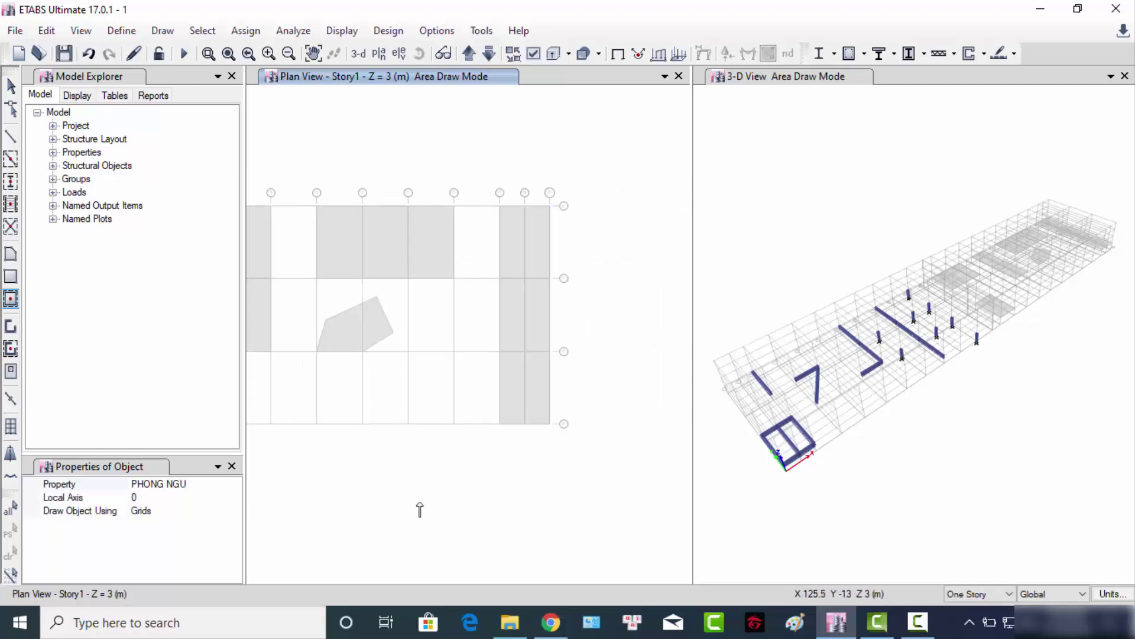
- Draw an L-shaped Wall1 pier wall along the bottom grid line from 17 to 18 and up grid line 18 for one bay
middle_drag(421, 514, 519, 353)
scroll(514, 370, down, 3)
middle_drag(362, 420, 478, 338)
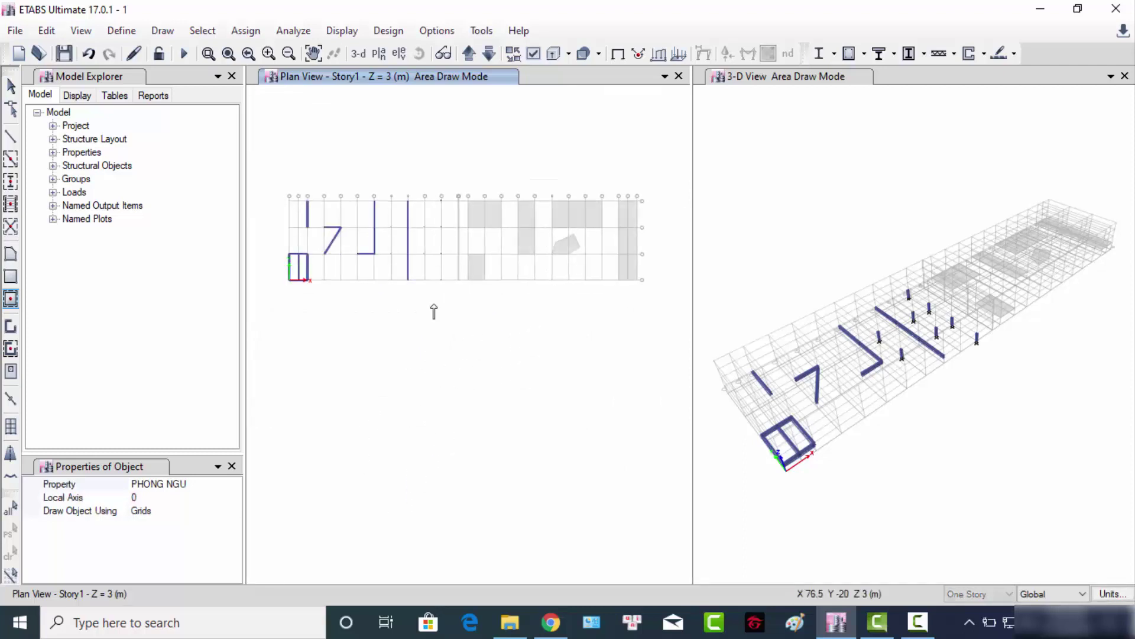
click(10, 325)
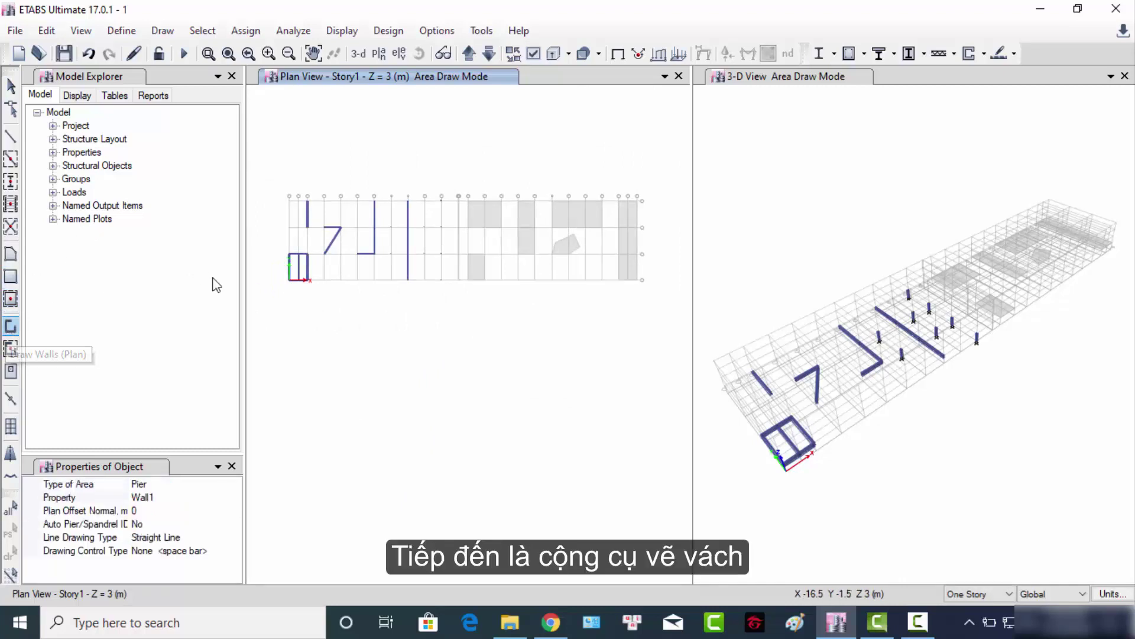
scroll(489, 258, up, 3)
scroll(608, 319, down, 2)
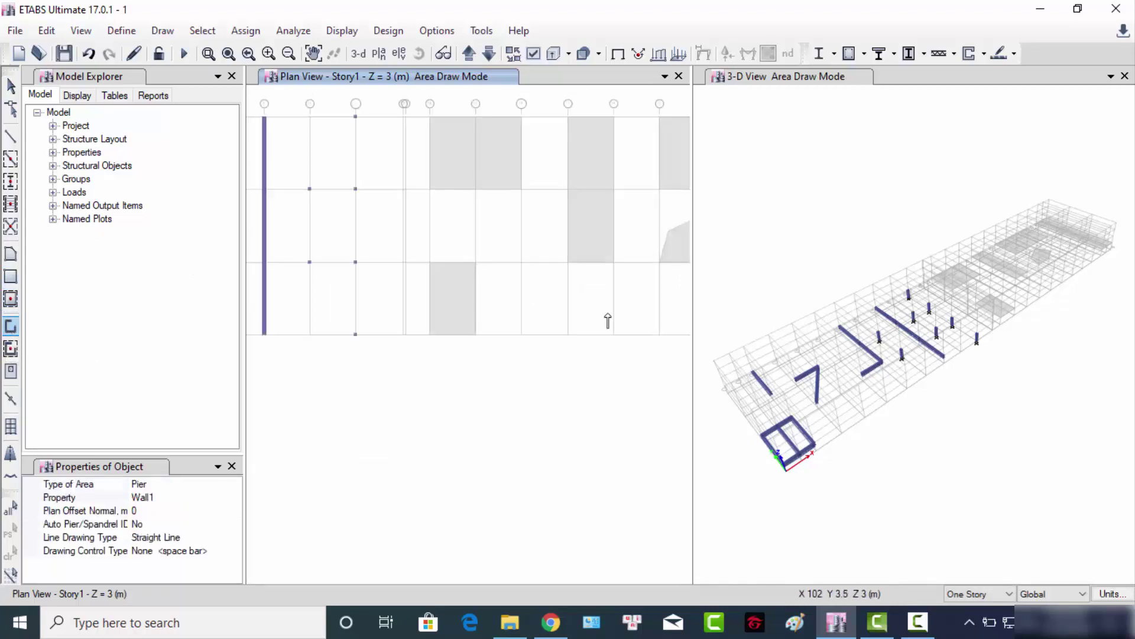
click(380, 329)
click(426, 329)
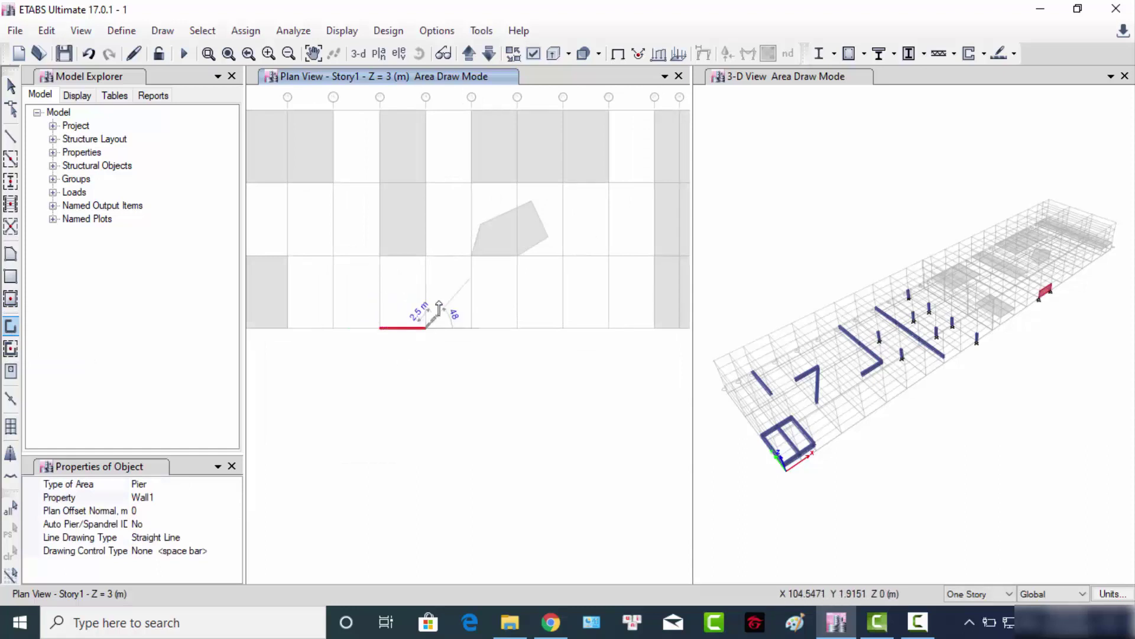
click(426, 256)
key(Escape)
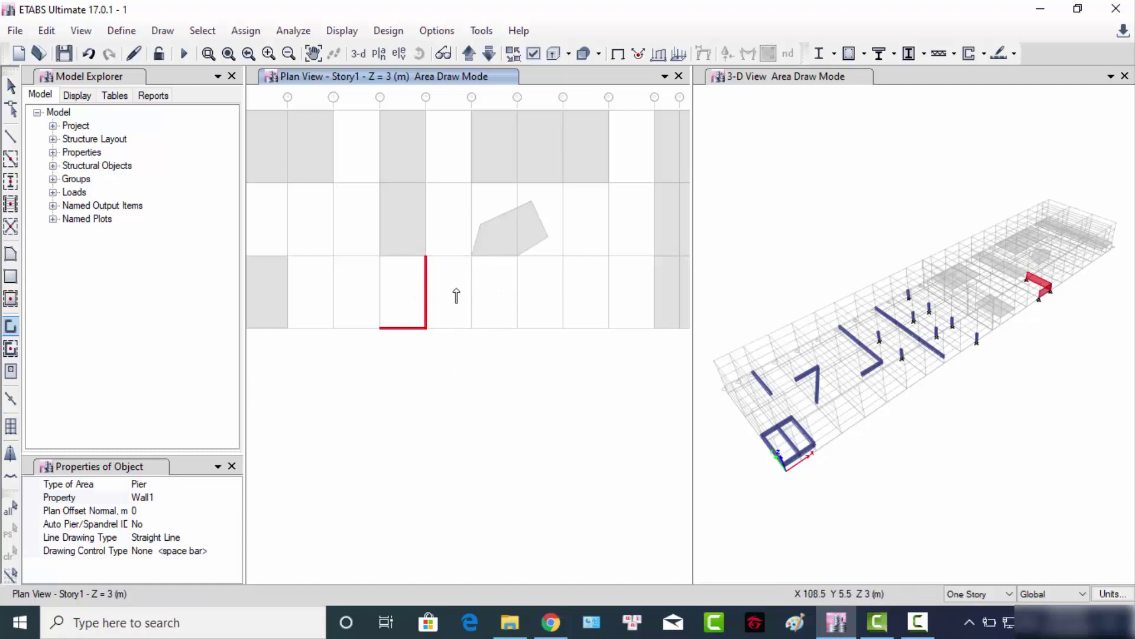
- Try Spandrel as the wall's area type and return it to Pier
click(165, 483)
click(234, 485)
click(234, 484)
click(235, 485)
click(207, 509)
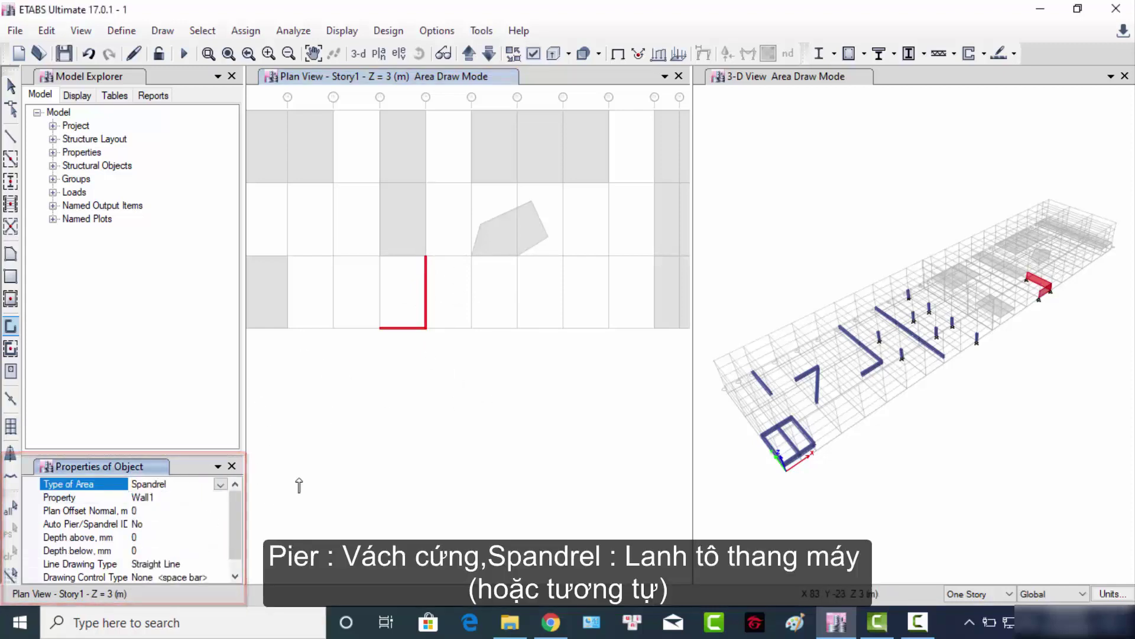
click(222, 485)
- Set the wall property to W300 for the pier walls
click(160, 497)
click(185, 497)
click(234, 497)
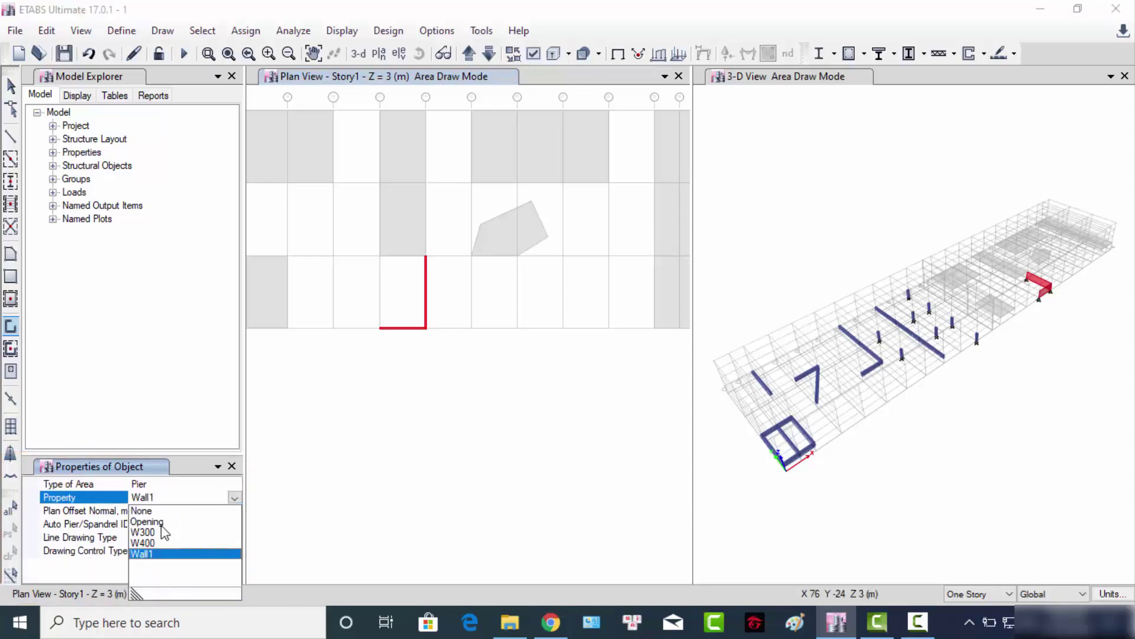
click(156, 531)
key(Down)
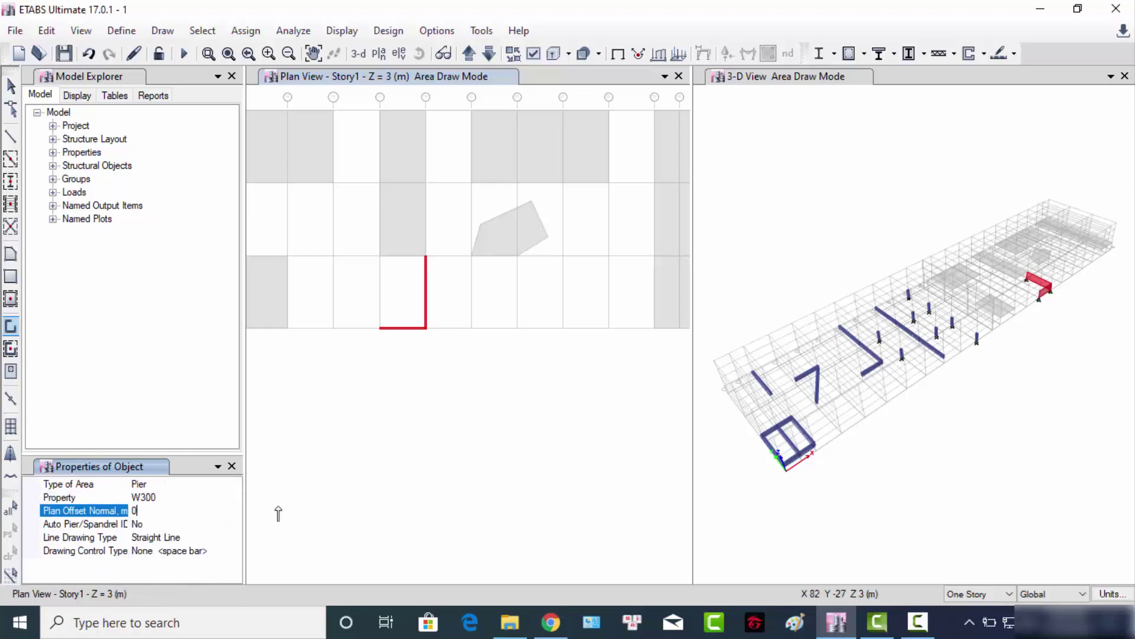
- Try Arc (3 Points) as the wall's line drawing type and return it to Straight Line
key(Down)
key(Down)
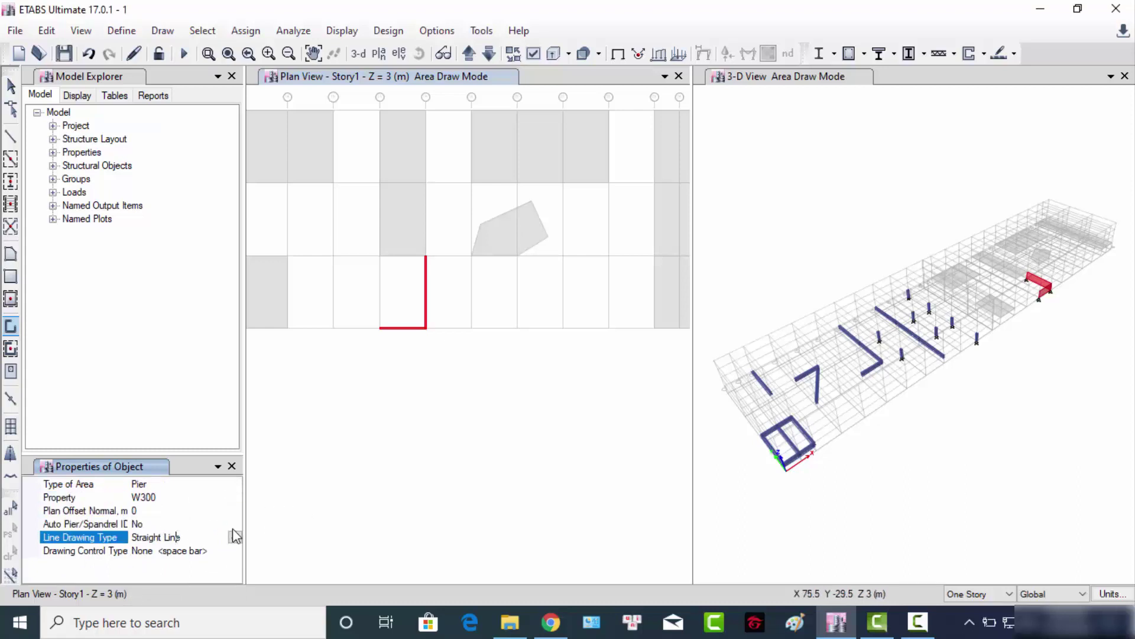
click(235, 538)
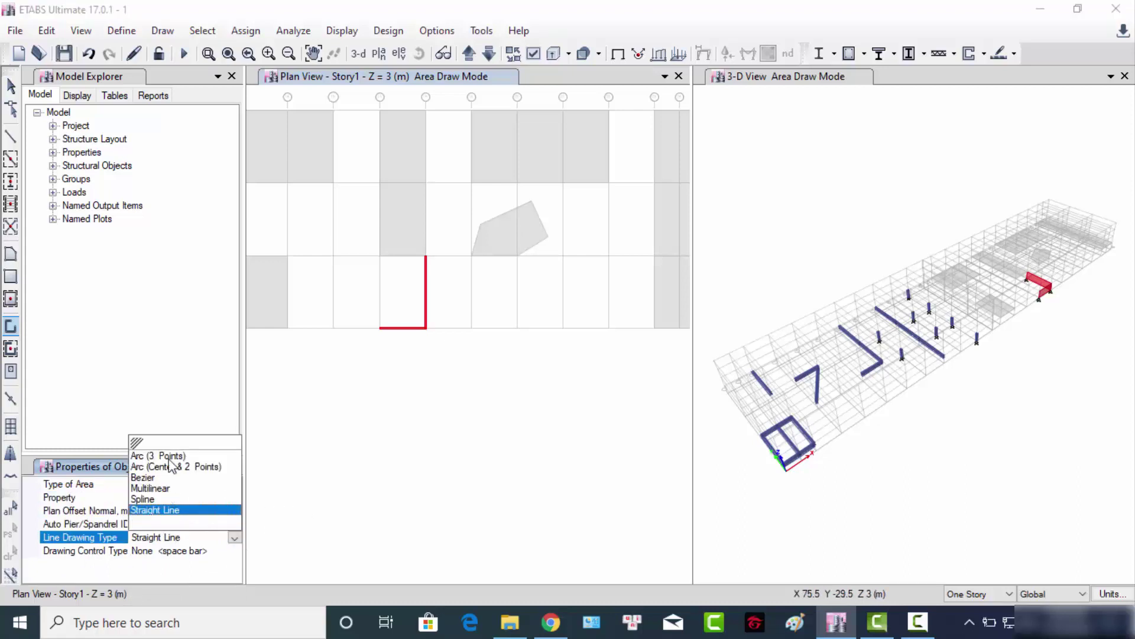
click(158, 456)
click(235, 538)
click(155, 509)
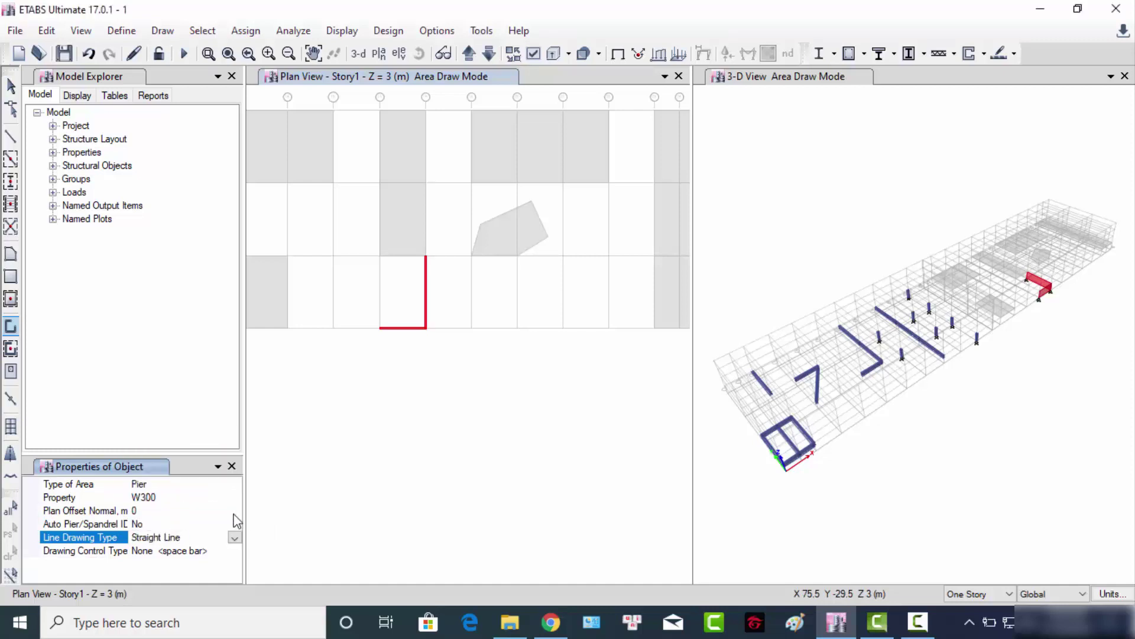
- Draw an L-shaped W300 wall along the bottom grid line from 19 to 20 and up grid line 20 for one bay
click(386, 337)
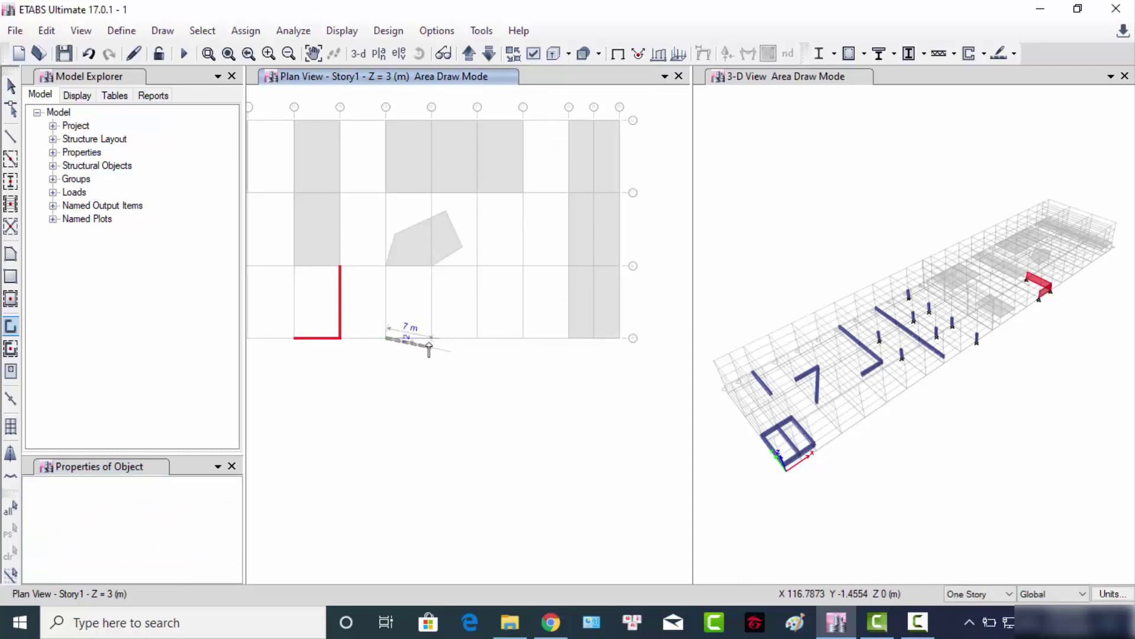
click(432, 337)
click(431, 265)
key(Escape)
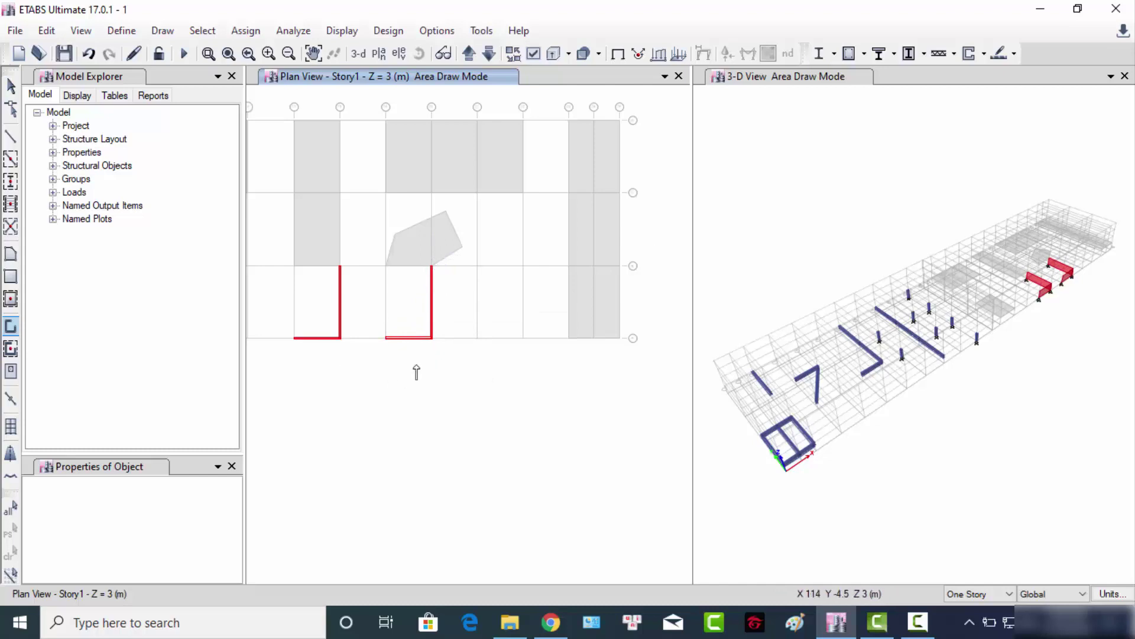
- Quick-draw two W300 walls below the L-shaped beam, on the bottom grid segment and on the adjoining vertical segment
scroll(451, 337, down, 3)
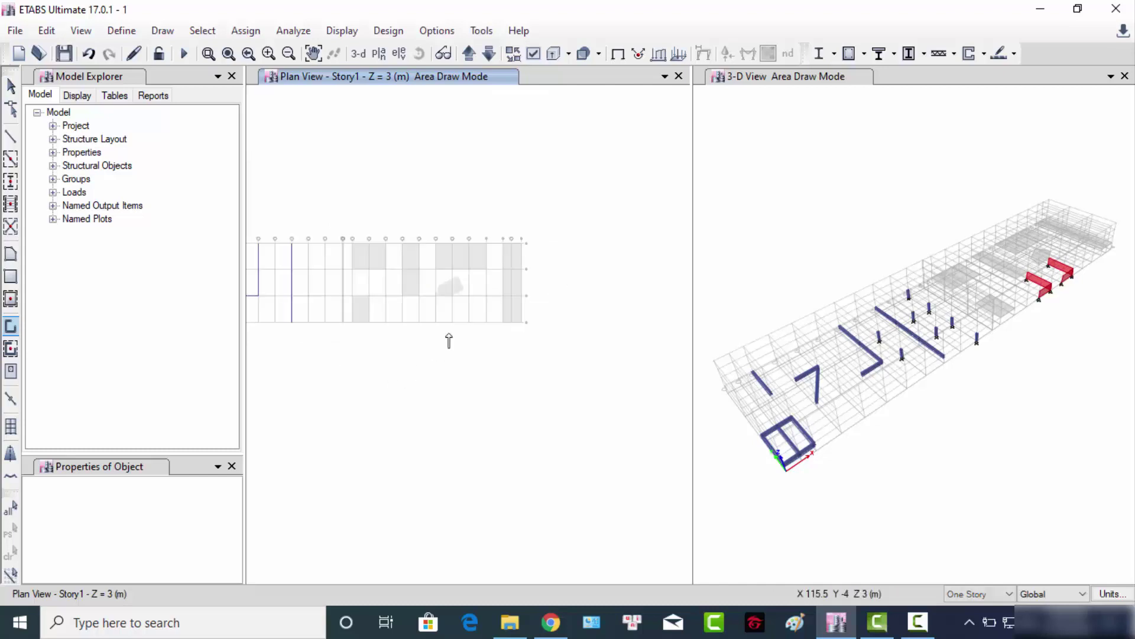
click(10, 348)
scroll(467, 325, up, 5)
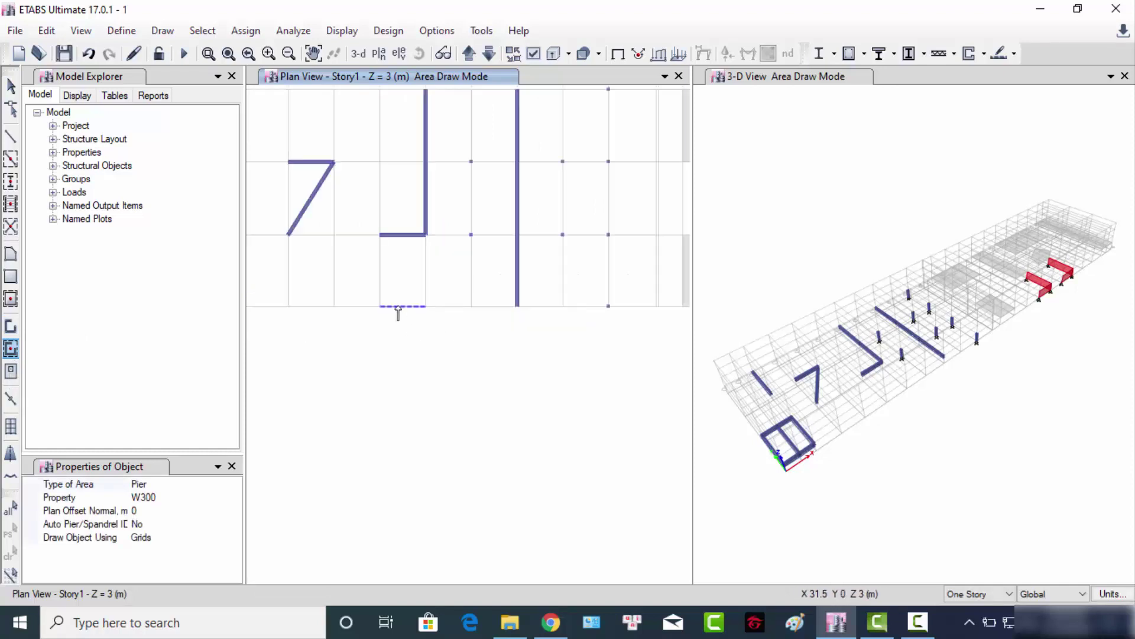
click(398, 307)
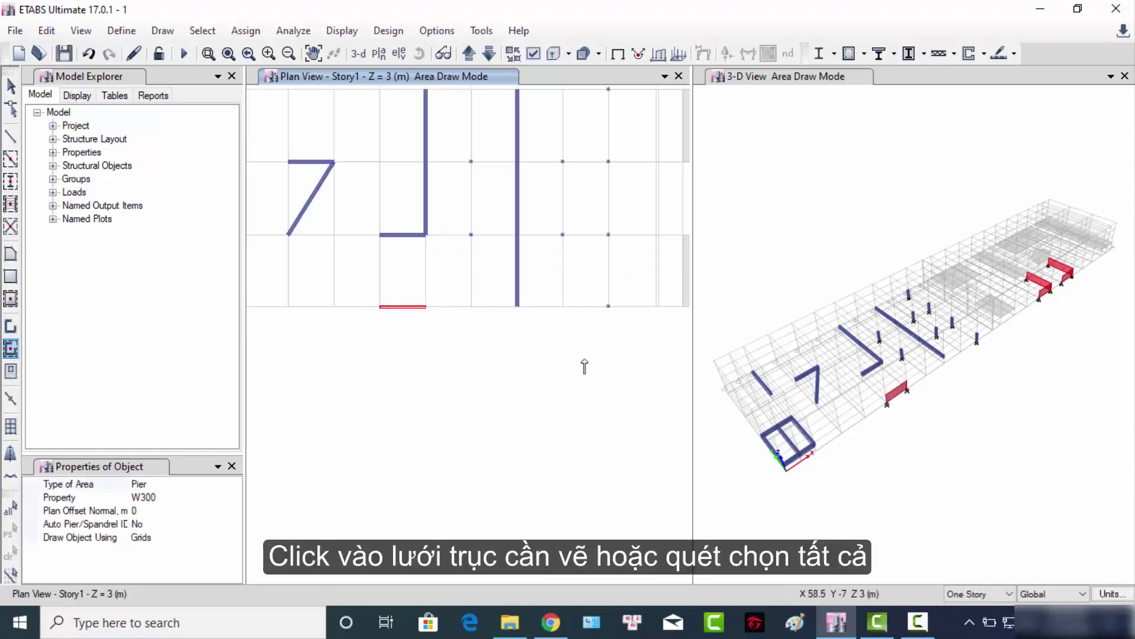
click(427, 286)
- Quick-draw W300 walls by region along the full vertical grid line of four columns and on the bottom grid segments either side of it
middle_drag(524, 314, 390, 321)
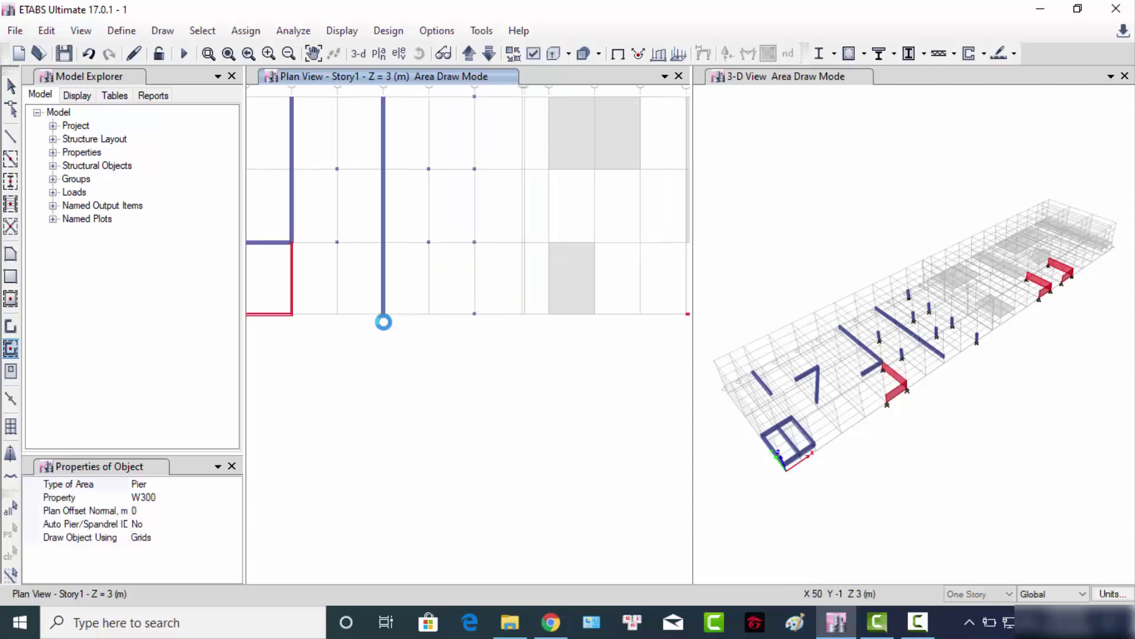
middle_drag(577, 327, 532, 246)
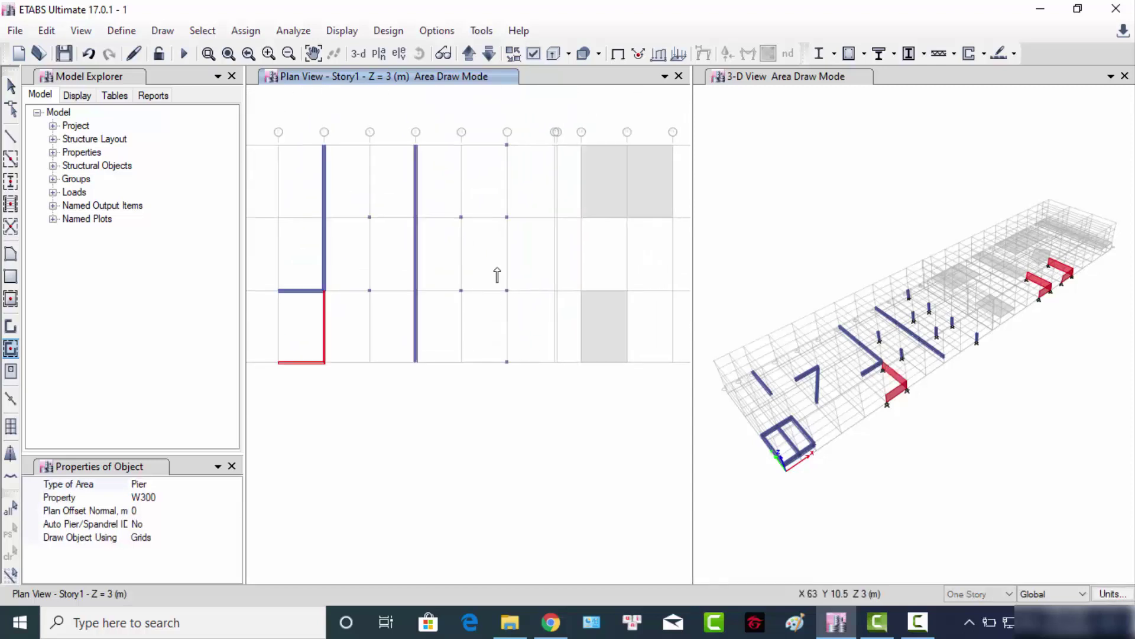
drag(513, 199, 532, 383)
middle_drag(552, 360, 512, 357)
scroll(512, 358, down, 3)
middle_drag(461, 400, 436, 347)
scroll(408, 314, down, 2)
scroll(409, 314, up, 3)
drag(380, 341, 494, 381)
middle_drag(466, 385, 467, 354)
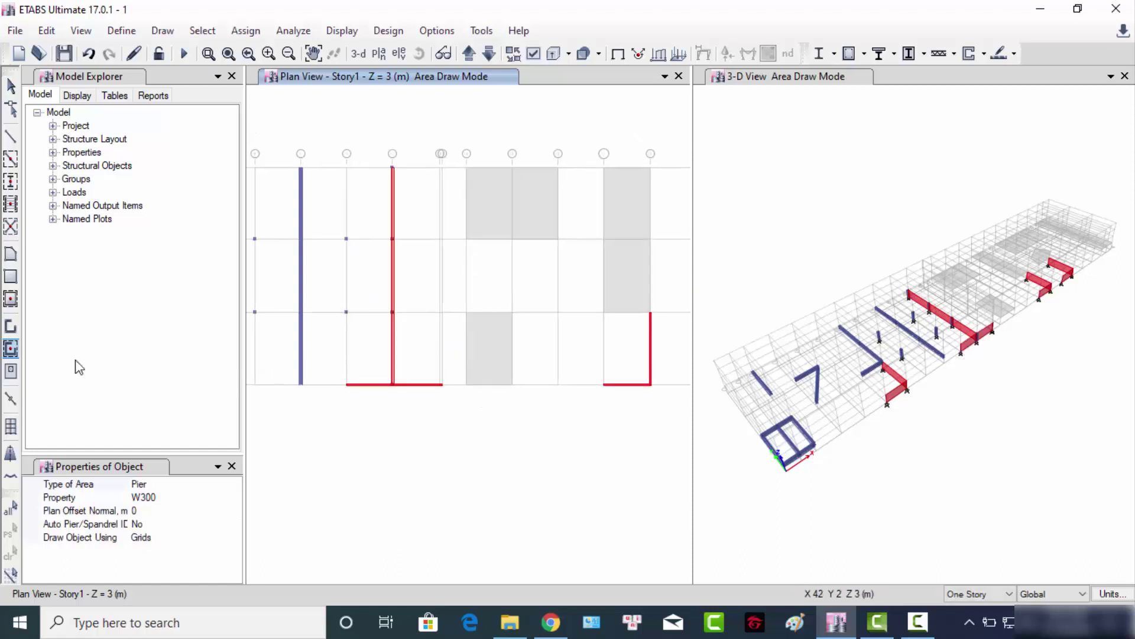
- Start drawing design strips and go through the object types and strip layers, keeping Strip and layer A
click(10, 454)
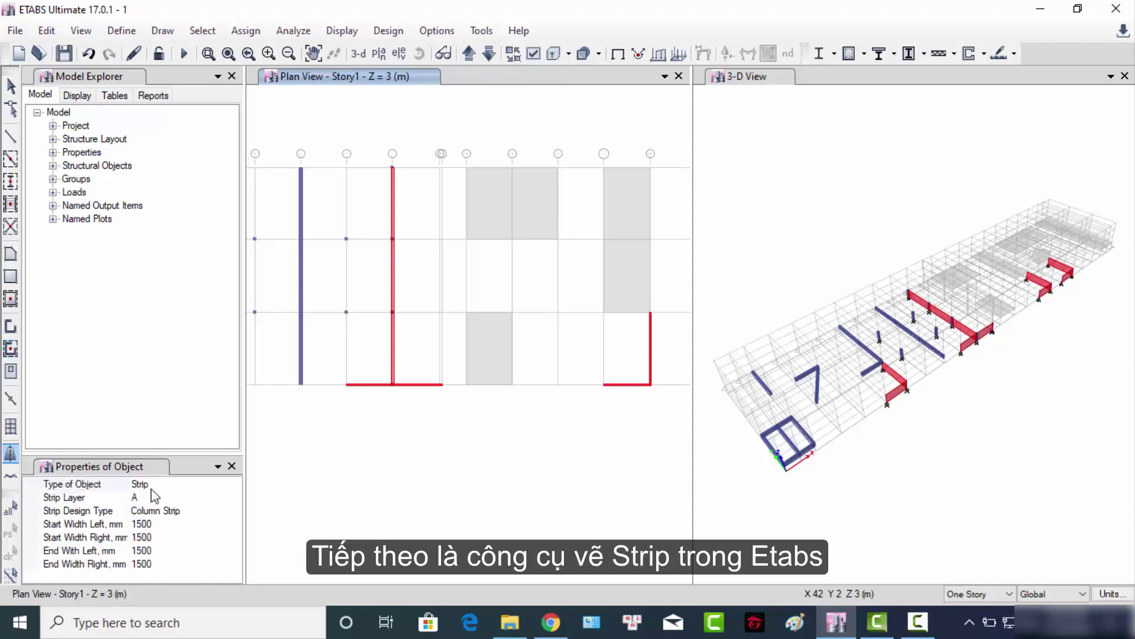
click(234, 485)
click(232, 488)
click(236, 498)
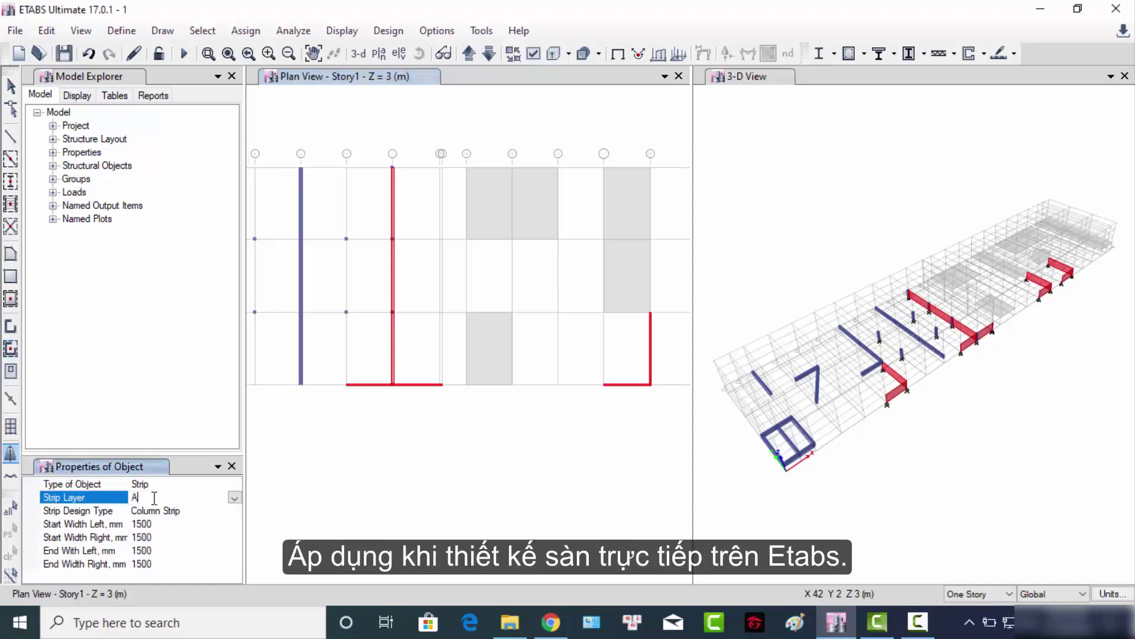
click(235, 497)
click(169, 522)
click(235, 498)
click(179, 523)
click(234, 498)
click(175, 531)
scroll(178, 522, up, 2)
click(235, 498)
click(167, 523)
- Review the strip design types and the start and end width settings, keeping Column Strip and 1500 mm widths
click(191, 512)
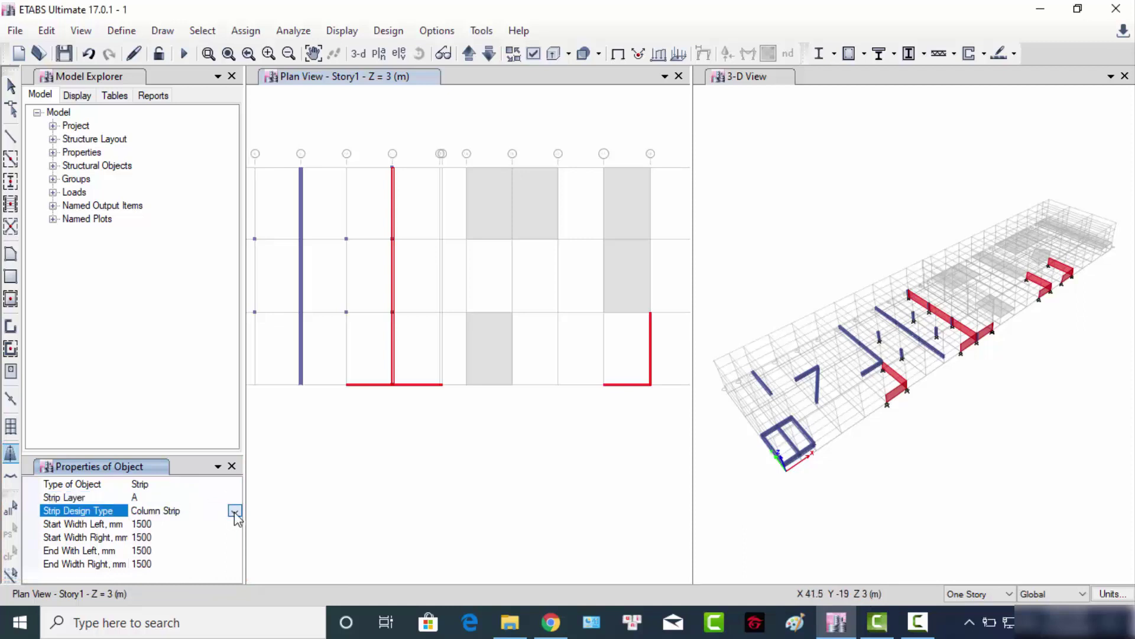
click(235, 511)
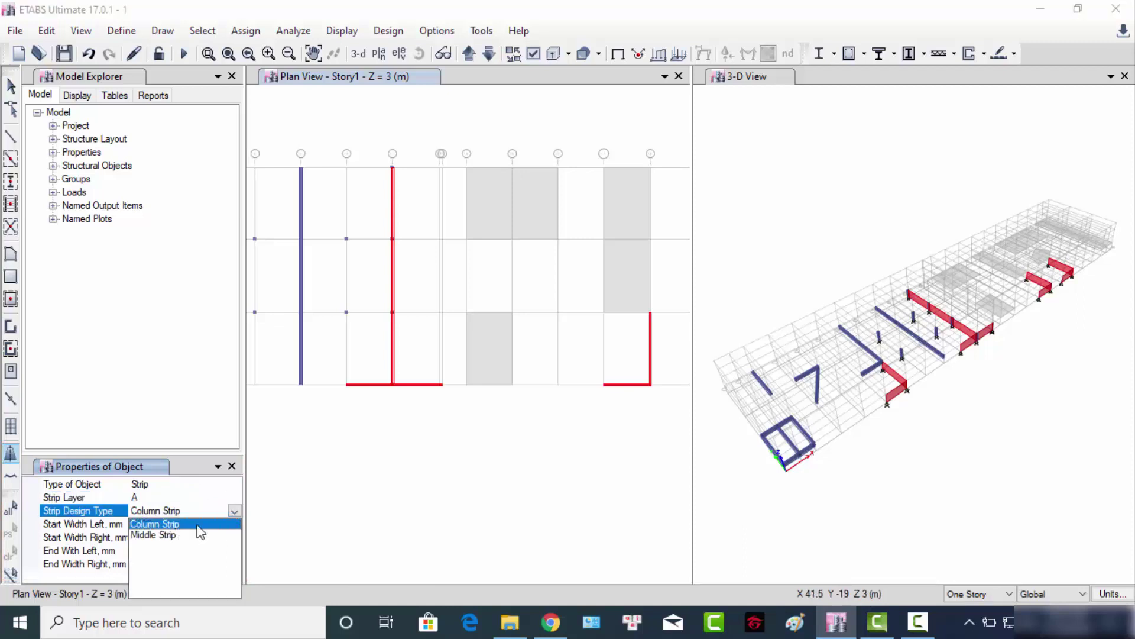
click(201, 524)
click(180, 525)
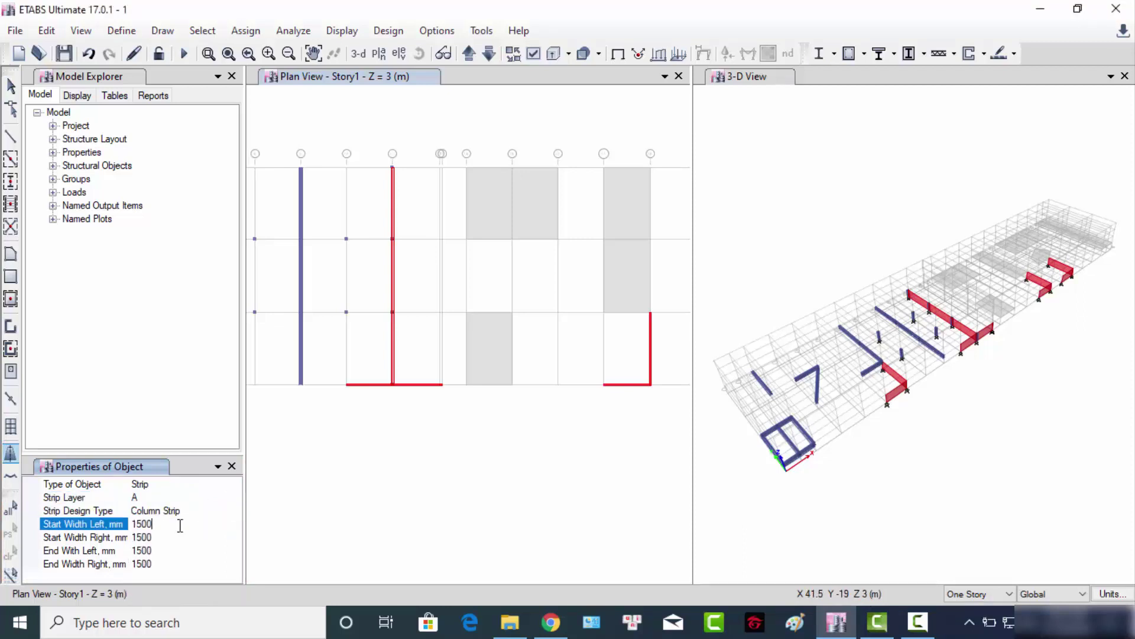
click(179, 536)
click(178, 550)
click(178, 563)
click(317, 423)
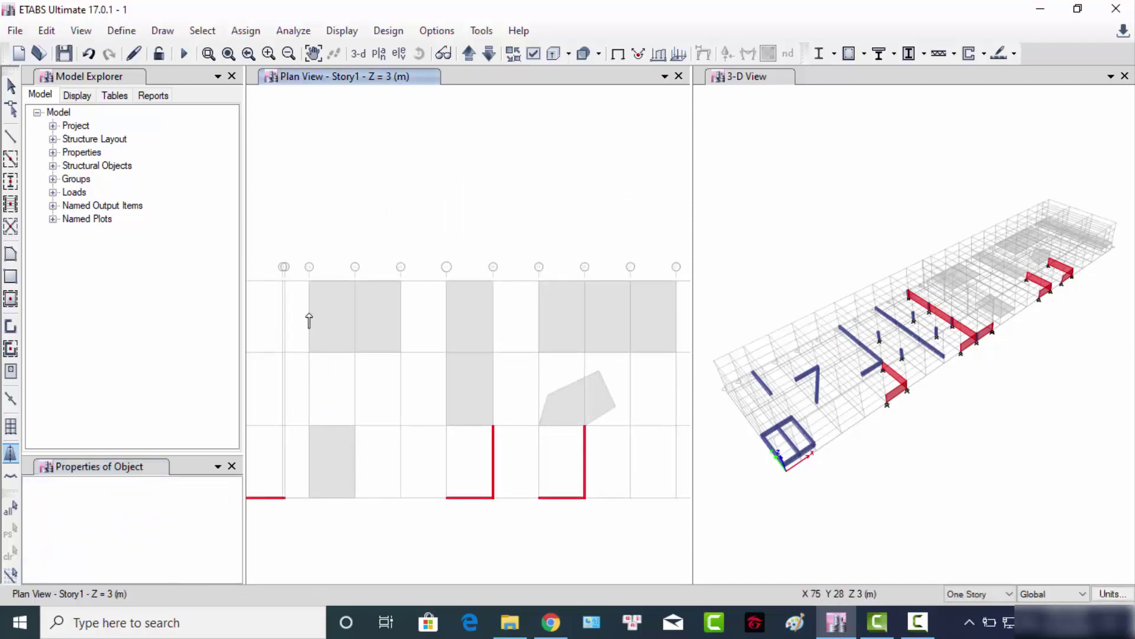
- Draw horizontal layer A column strips across the top slabs from grid line 14 to 16 and from 17 to 18
click(10, 454)
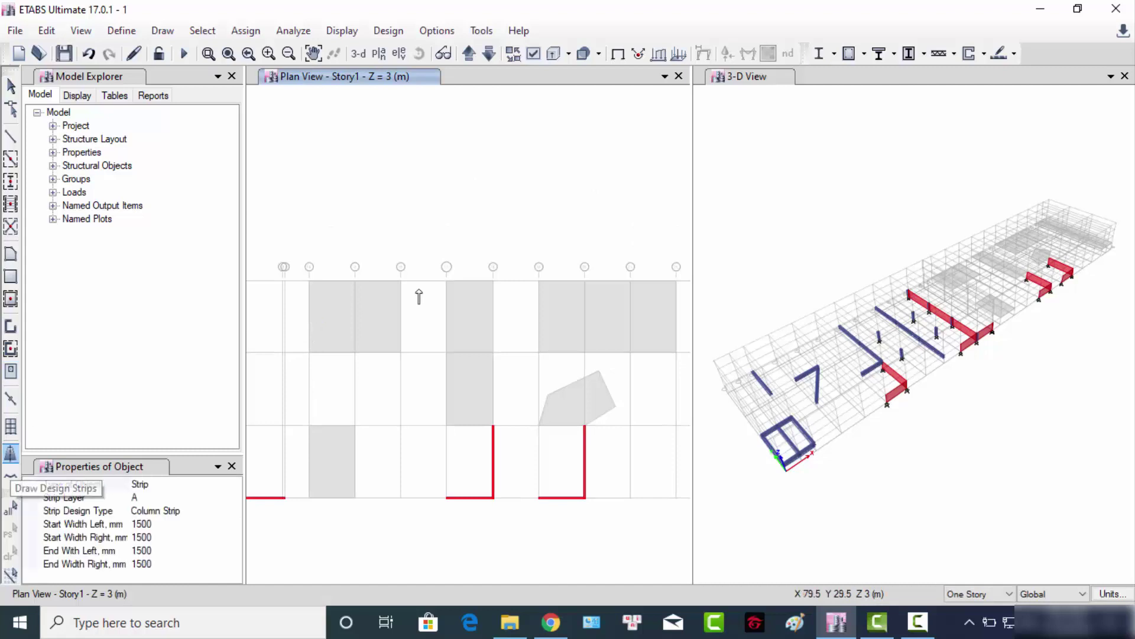
click(310, 305)
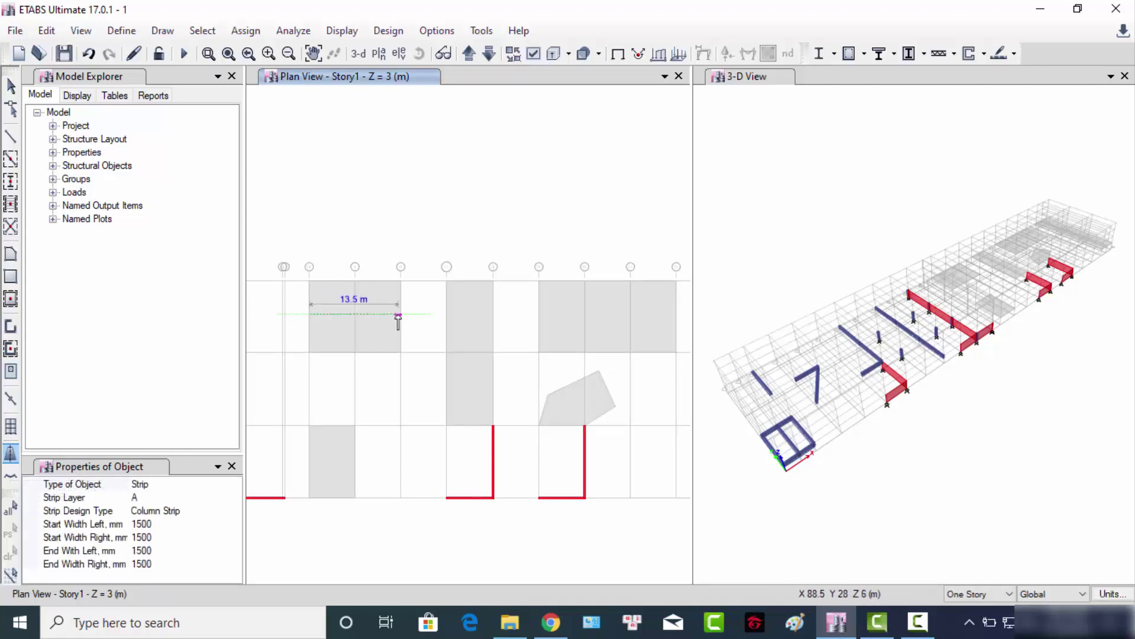
click(401, 313)
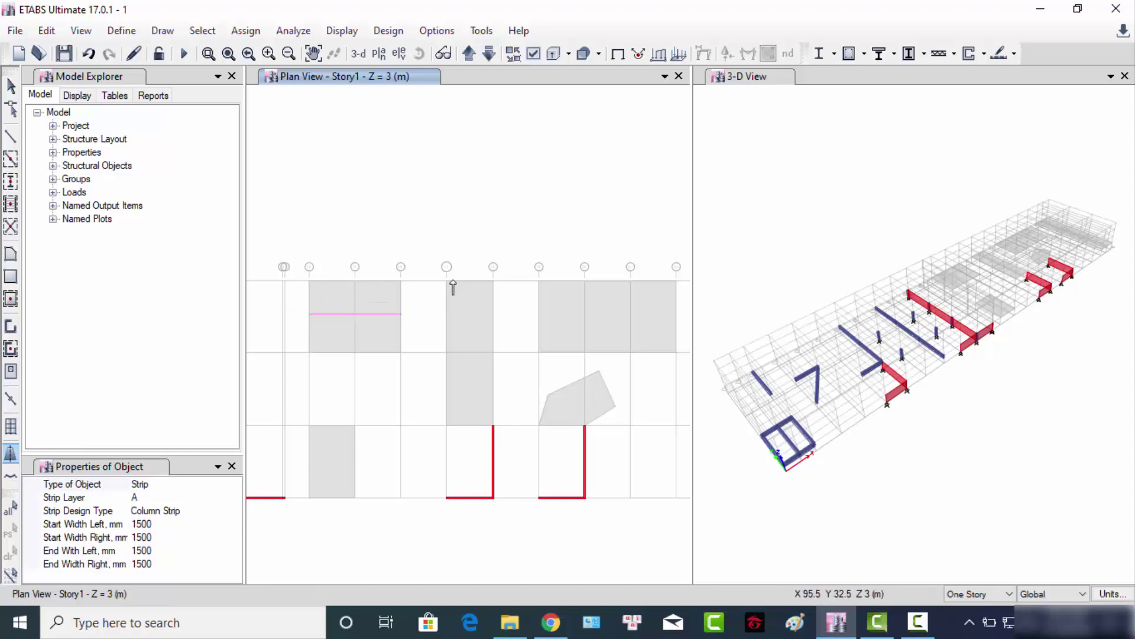
middle_drag(441, 296, 381, 273)
click(391, 314)
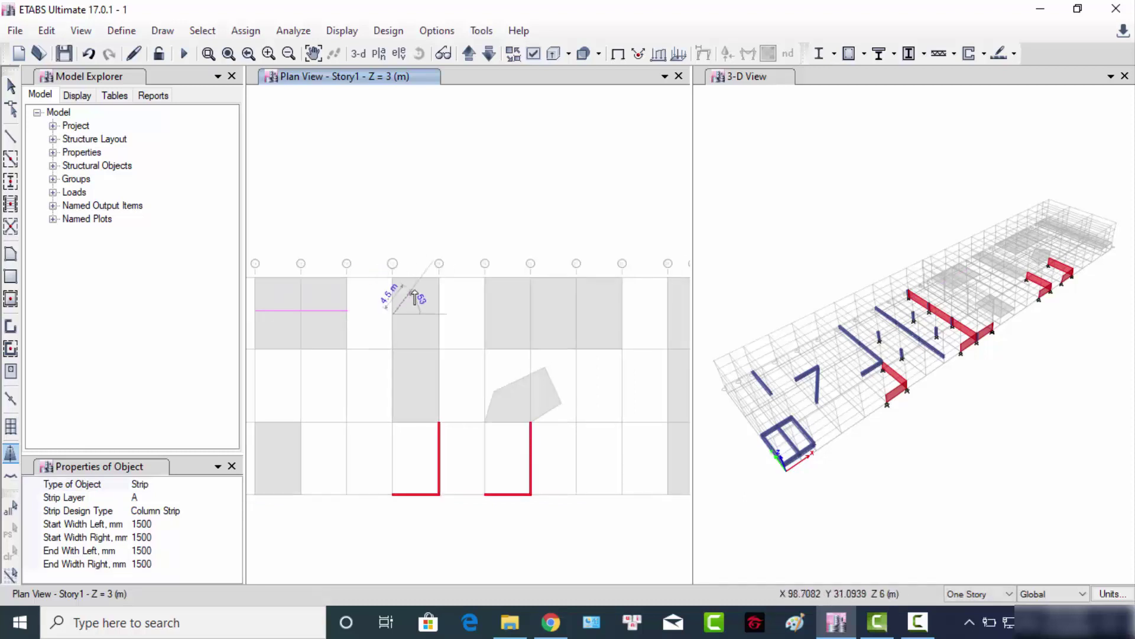
click(439, 319)
key(Escape)
- Switch to another strip layer and draw vertical strips through the top slabs between grid lines 17 and 18 and between 15 and 16
click(180, 495)
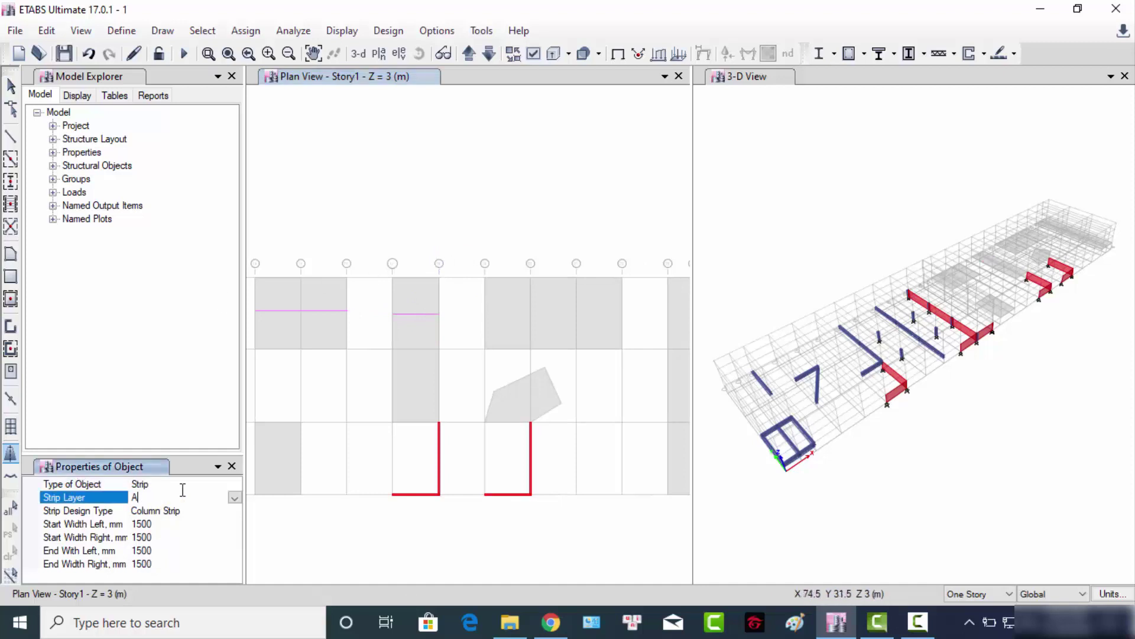
click(235, 498)
click(145, 537)
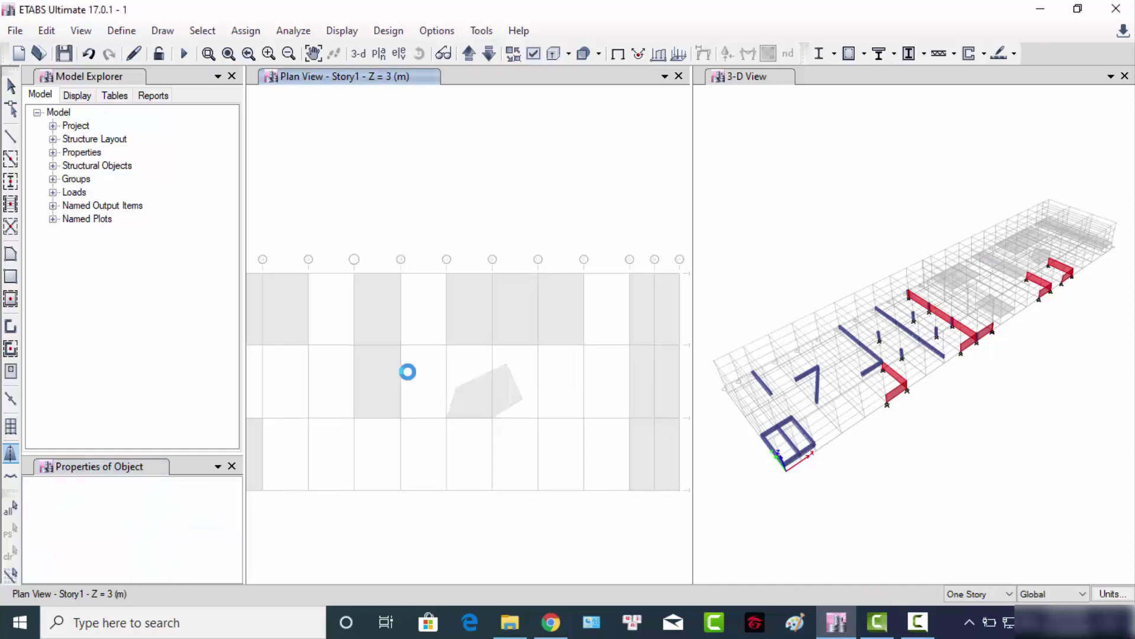
click(374, 346)
middle_drag(385, 343, 461, 324)
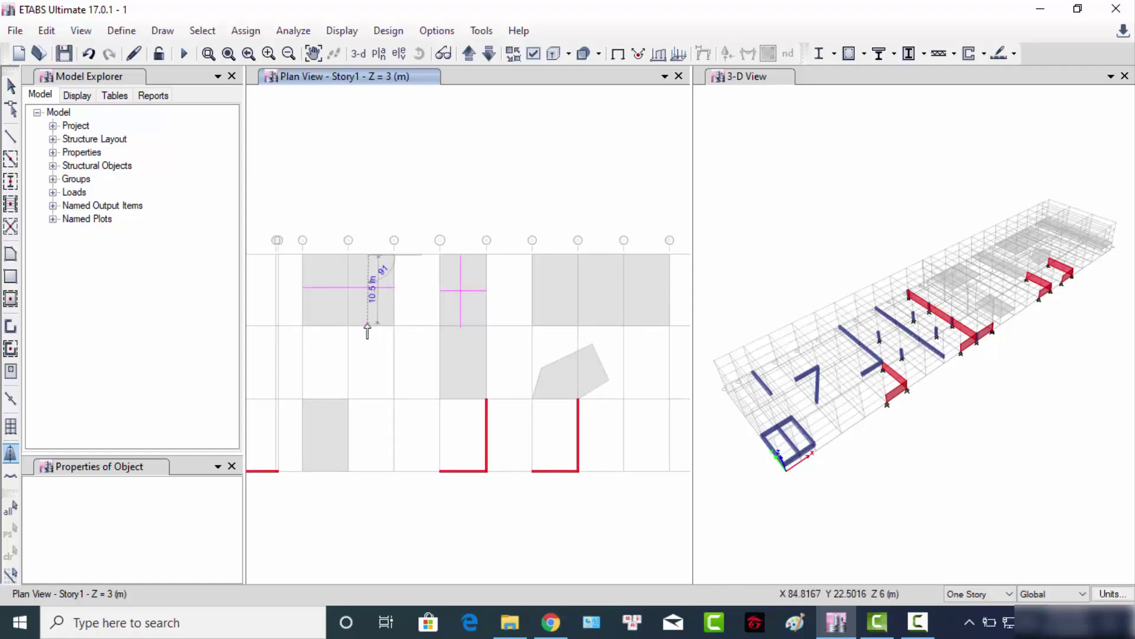
key(Escape)
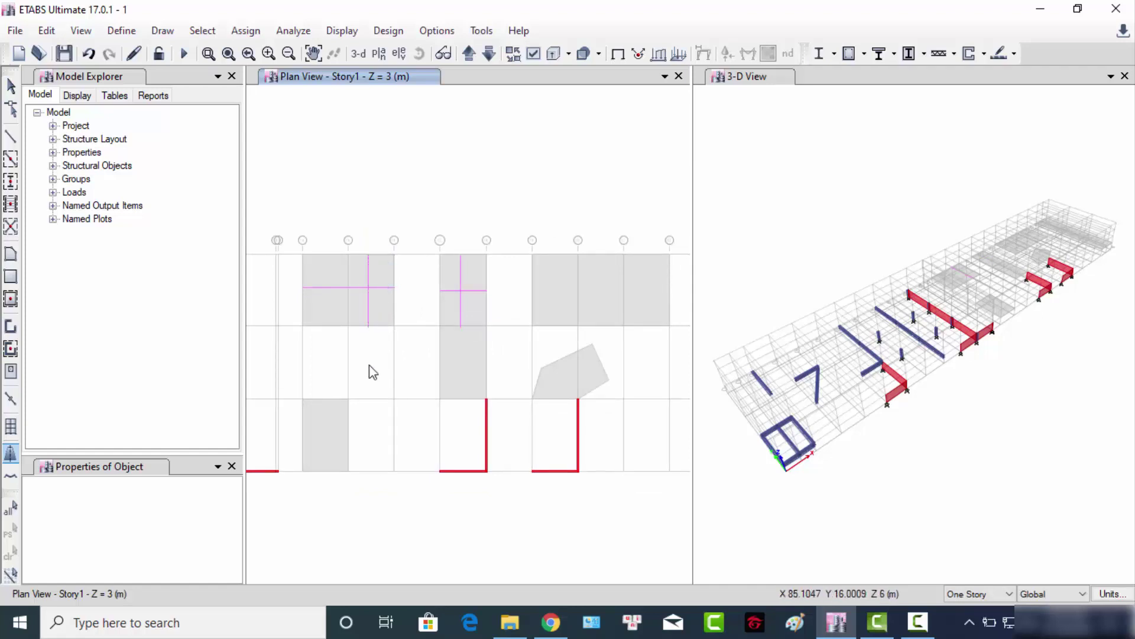
- Turn on the display of labels and widths for the design strip objects in the plan view
click(534, 54)
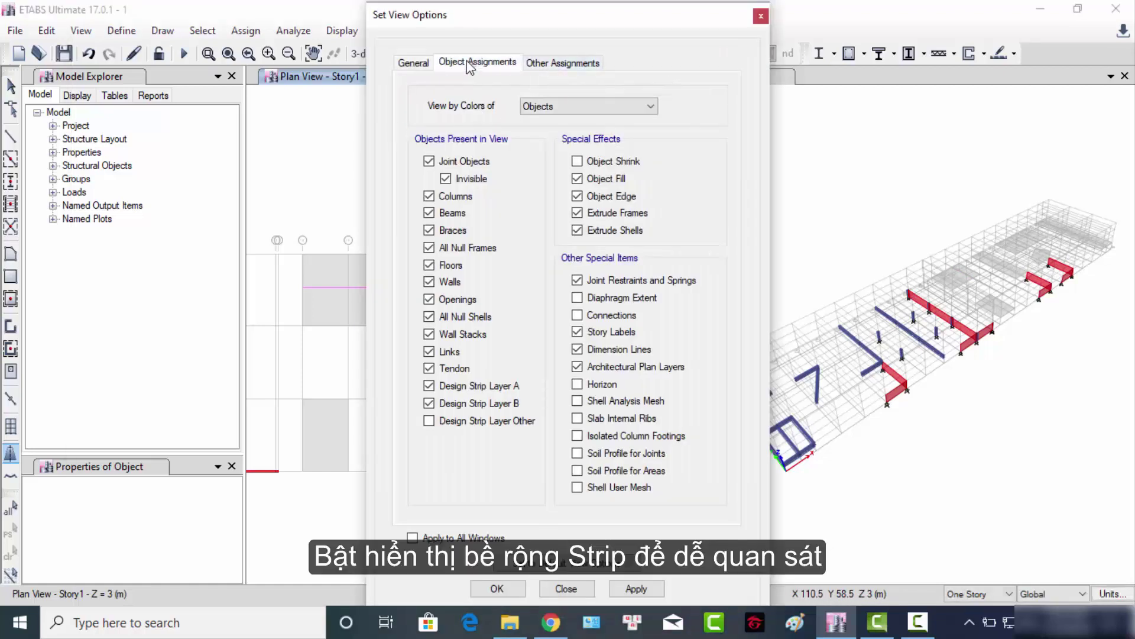
click(475, 63)
click(563, 64)
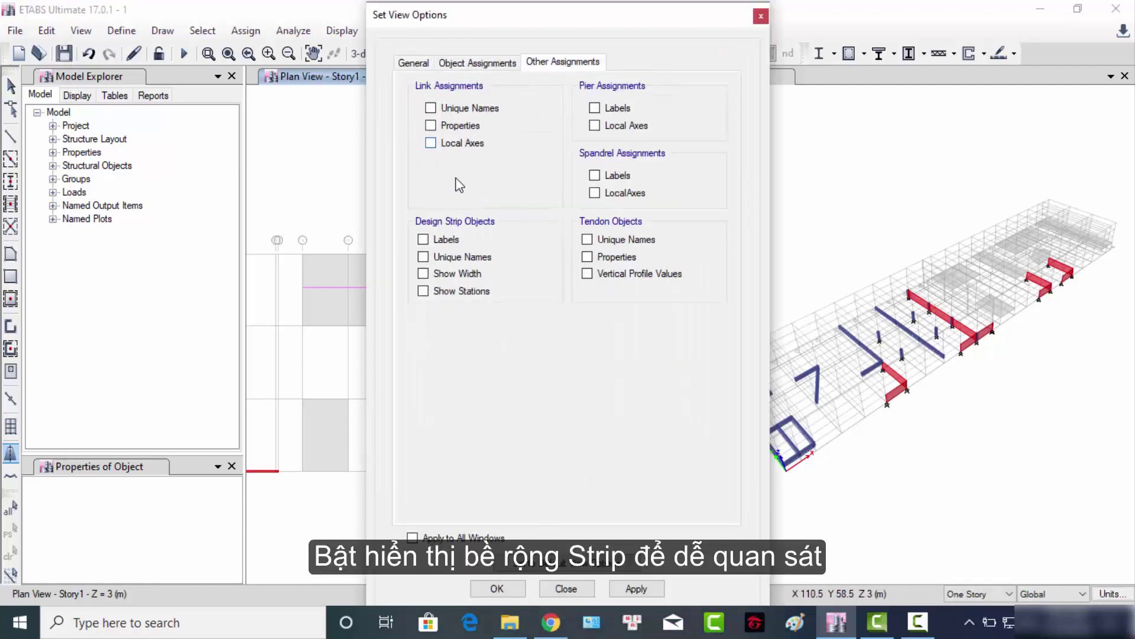
click(452, 281)
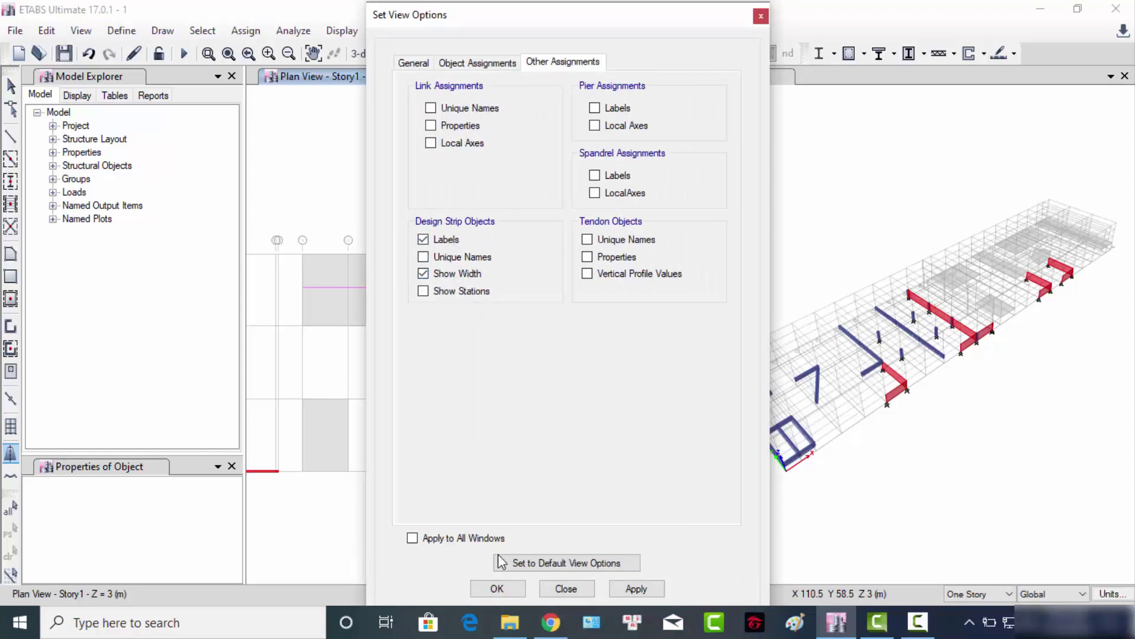
click(498, 588)
scroll(295, 278, down, 2)
scroll(332, 284, up, 4)
scroll(364, 288, down, 2)
middle_drag(380, 279, 407, 254)
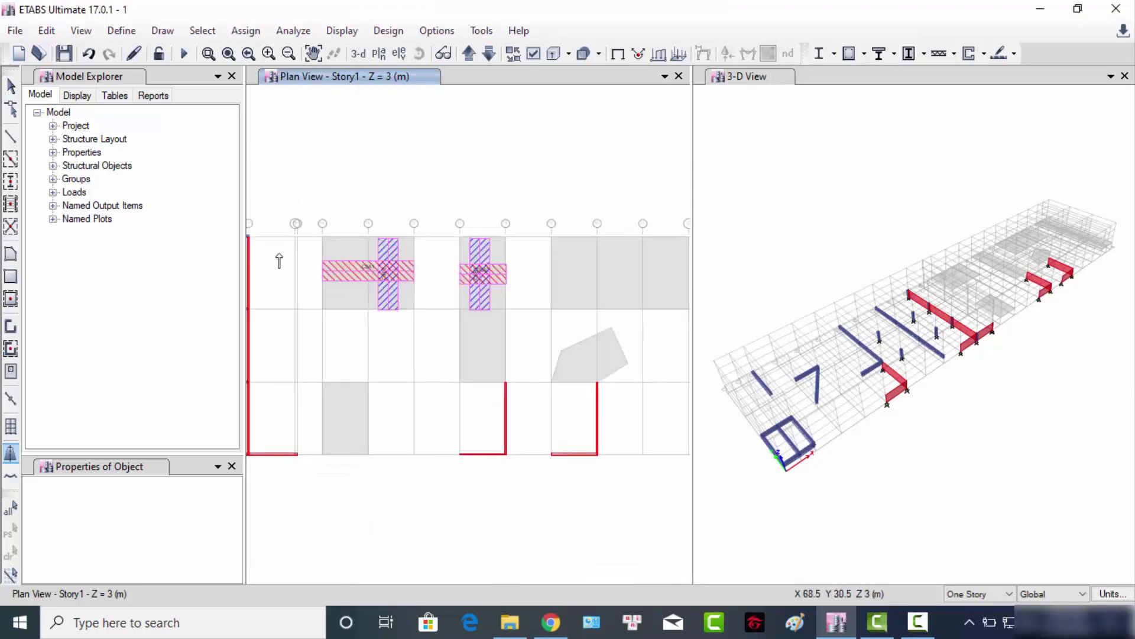
- Reshape the top slab between grid lines 19 and 20, raising its lower edge to about the middle of the bay
click(11, 109)
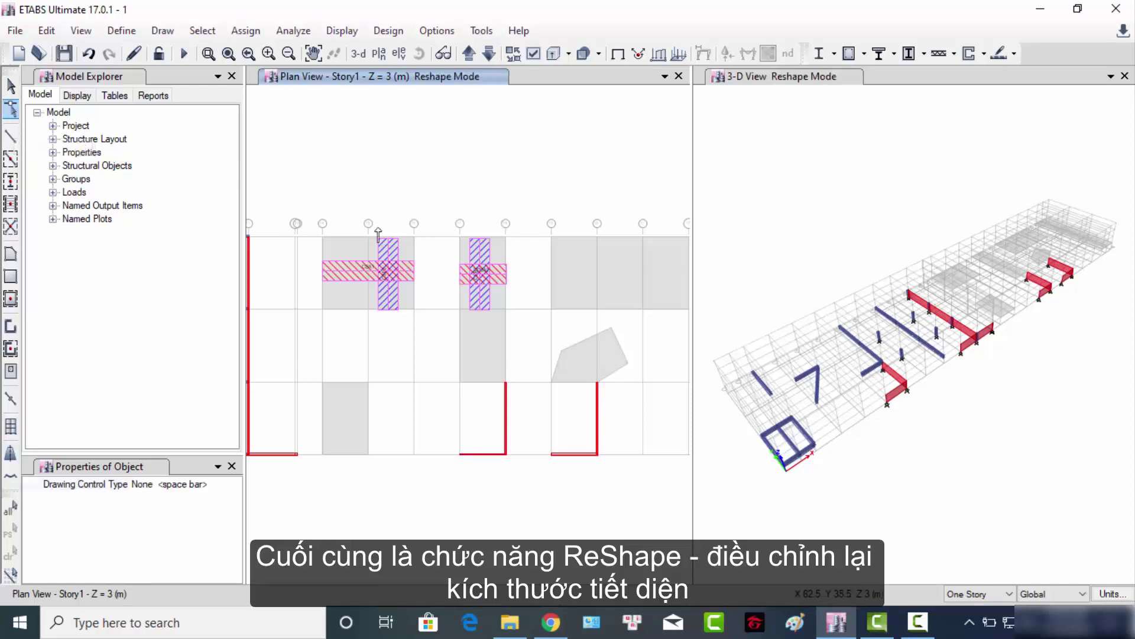
middle_drag(563, 258, 507, 246)
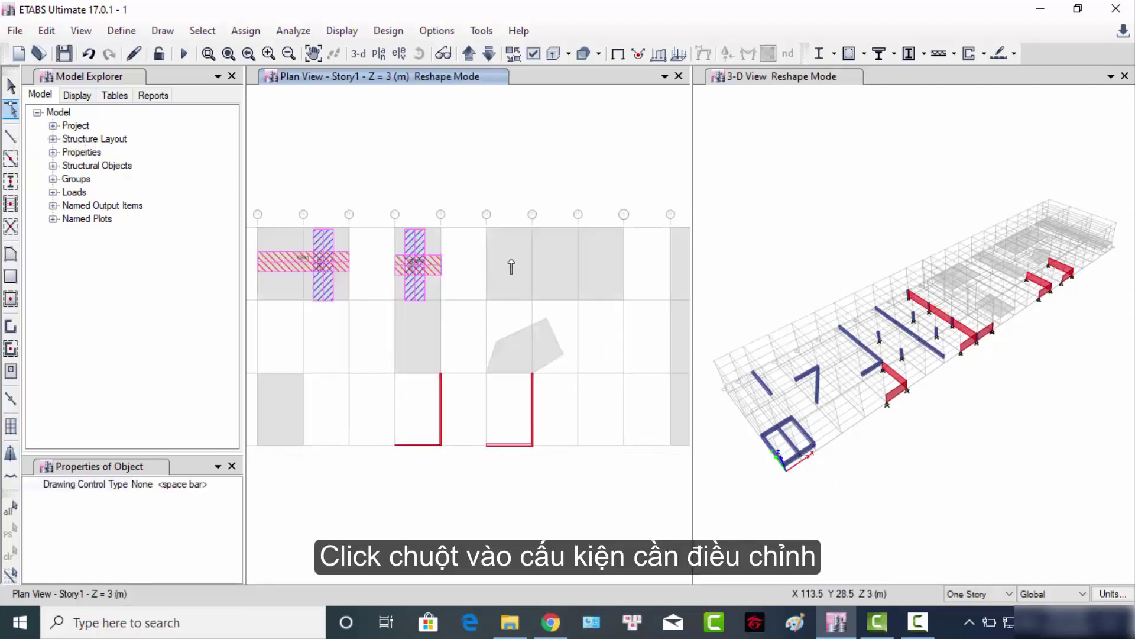
click(512, 268)
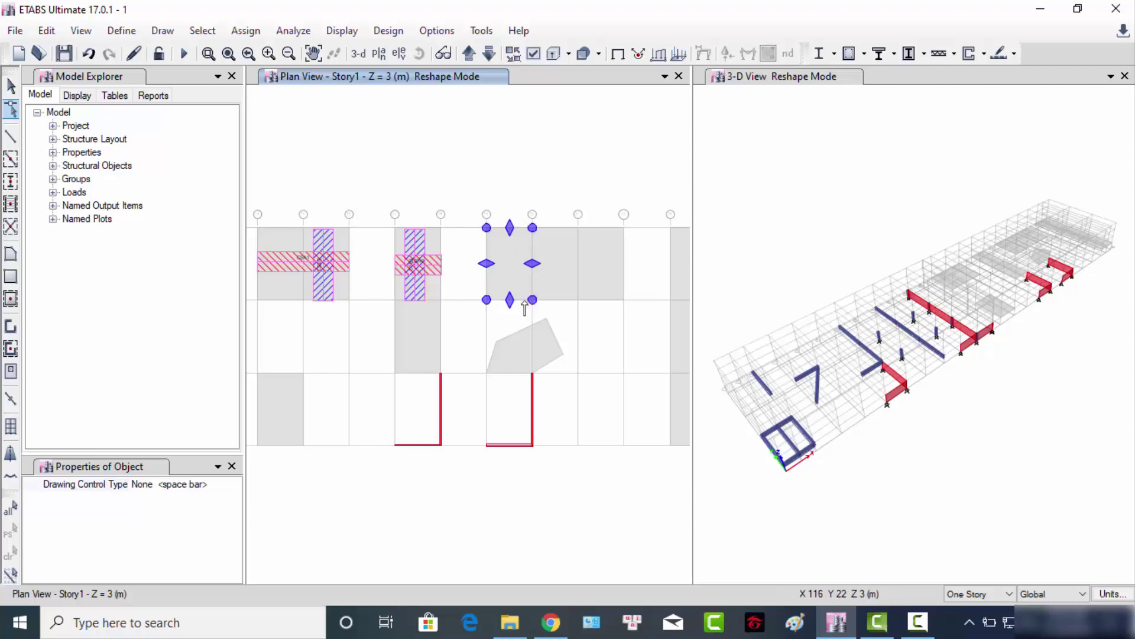
mouse_move(509, 228)
mouse_down()
mouse_move(510, 264)
mouse_move(510, 228)
mouse_up()
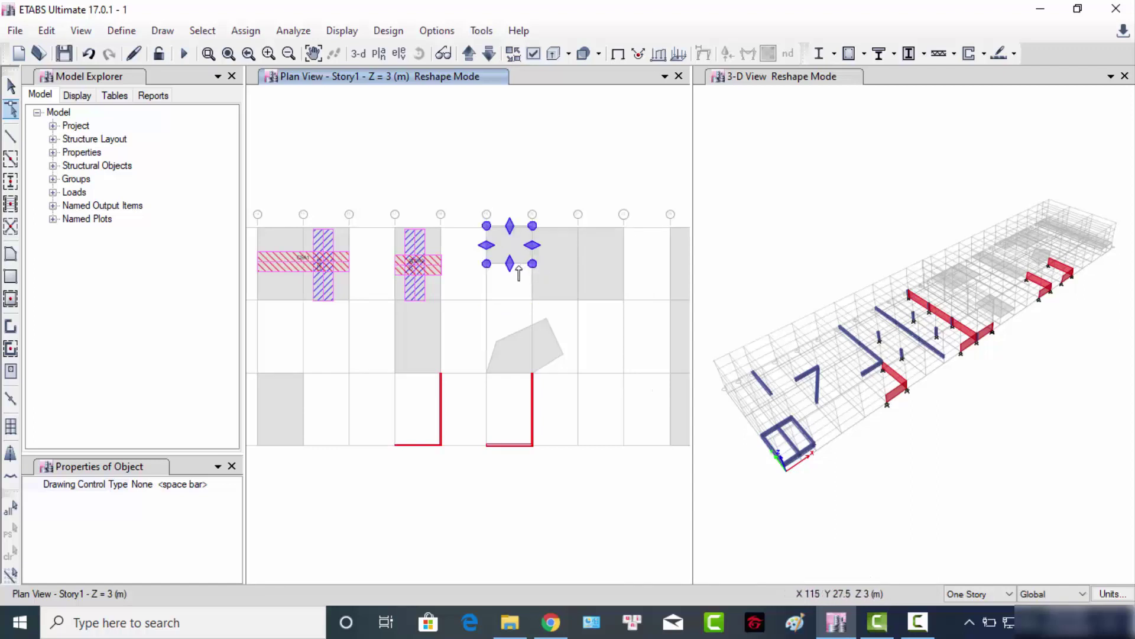
- Reshape the irregular middle-row slab into a rectangle from grid line 19 to 20, and stretch its right edge to grid line 21
click(468, 326)
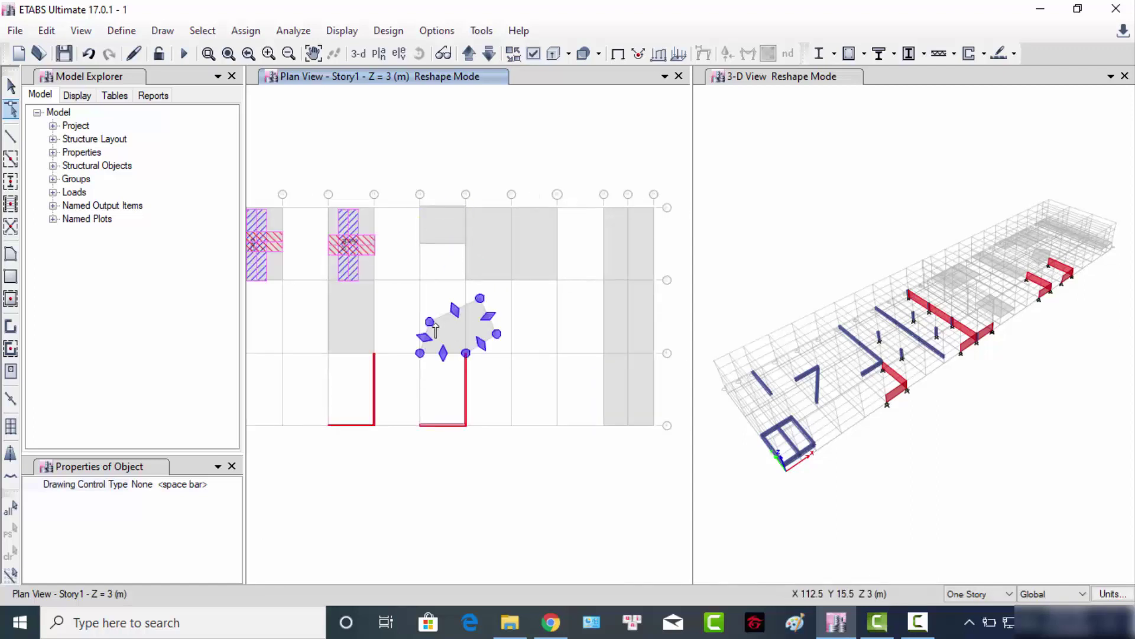
drag(425, 312, 465, 282)
click(470, 316)
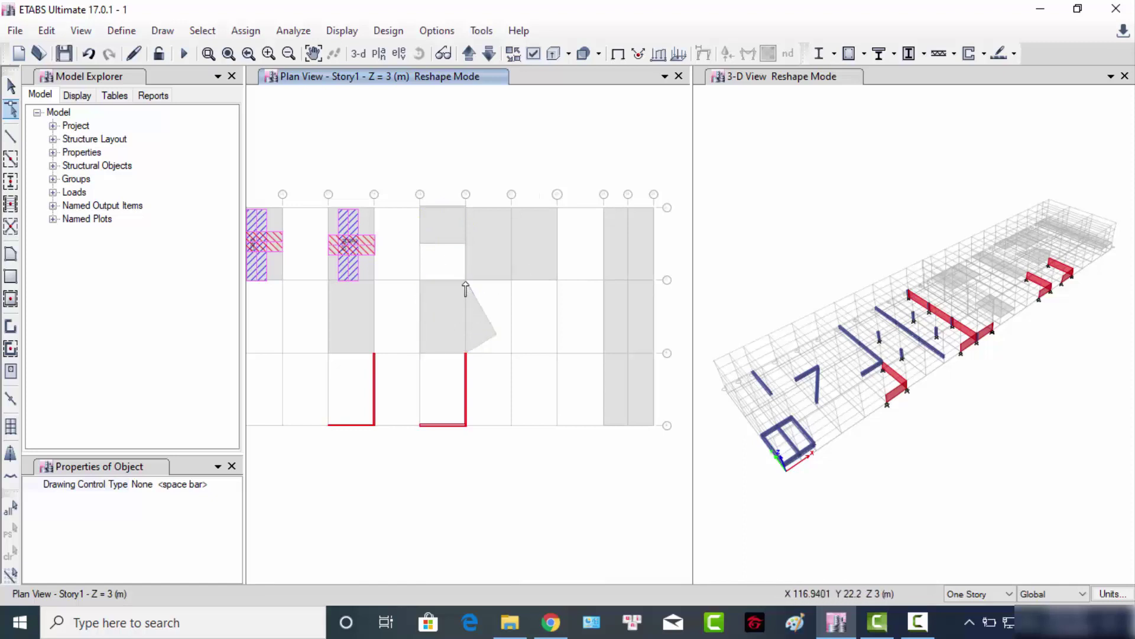
click(480, 330)
drag(497, 333, 466, 353)
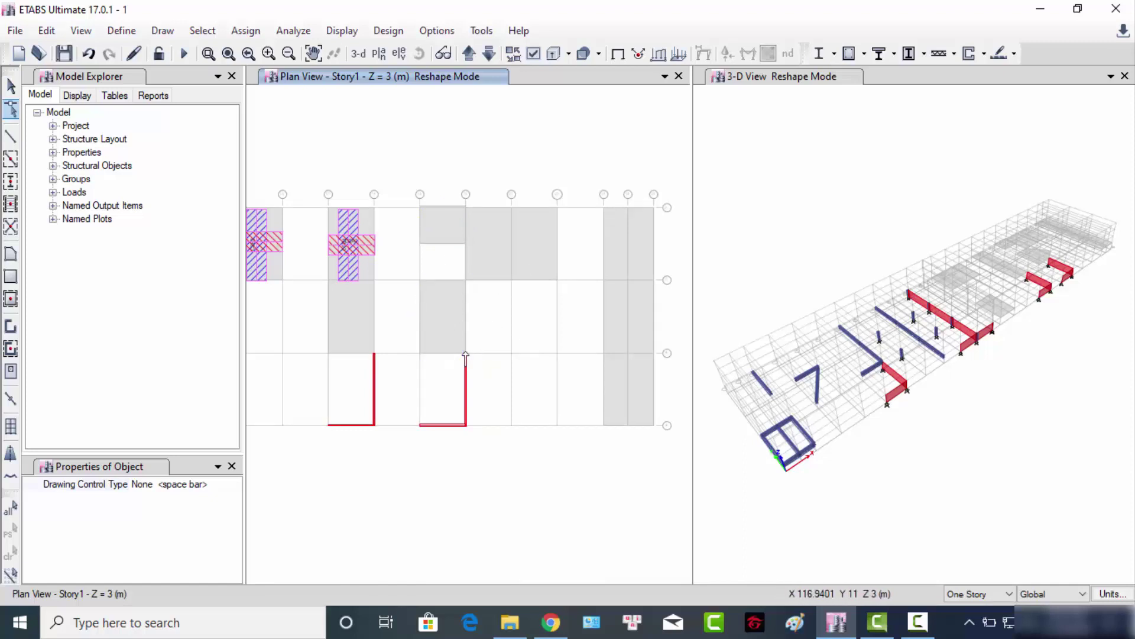
click(451, 323)
drag(511, 320, 511, 320)
- Reshape two beams: move the lower end of the upper grid line 3 beam diagonally to line 4, and extend the nearby horizontal beam left to line 3
scroll(506, 329, down, 3)
scroll(364, 285, up, 3)
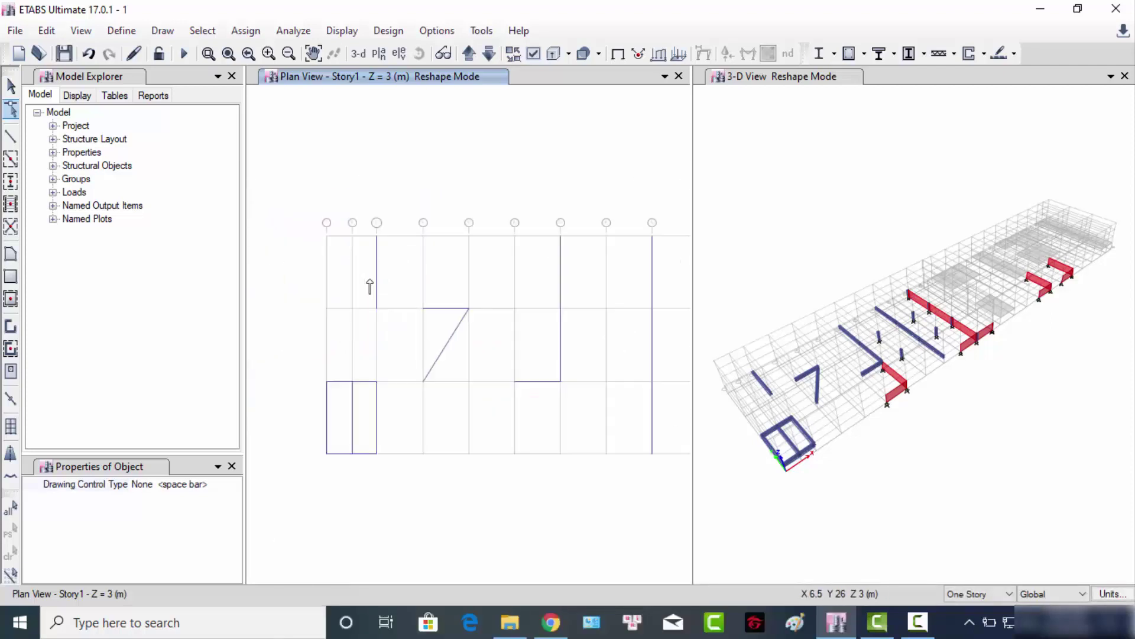
drag(376, 308, 422, 381)
click(404, 302)
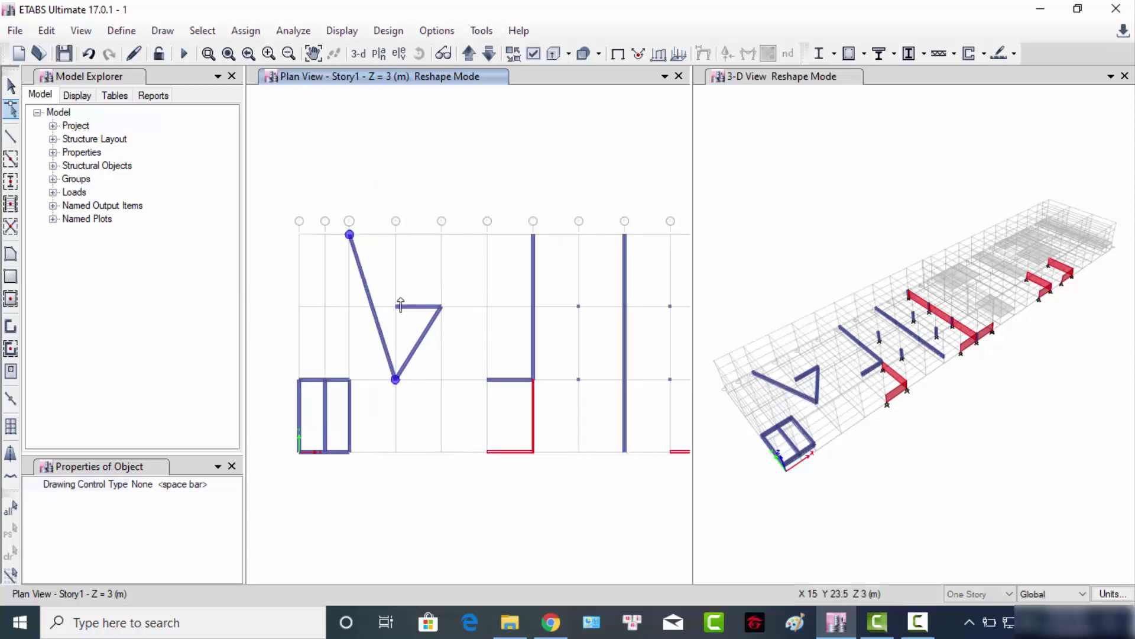
drag(397, 309, 349, 307)
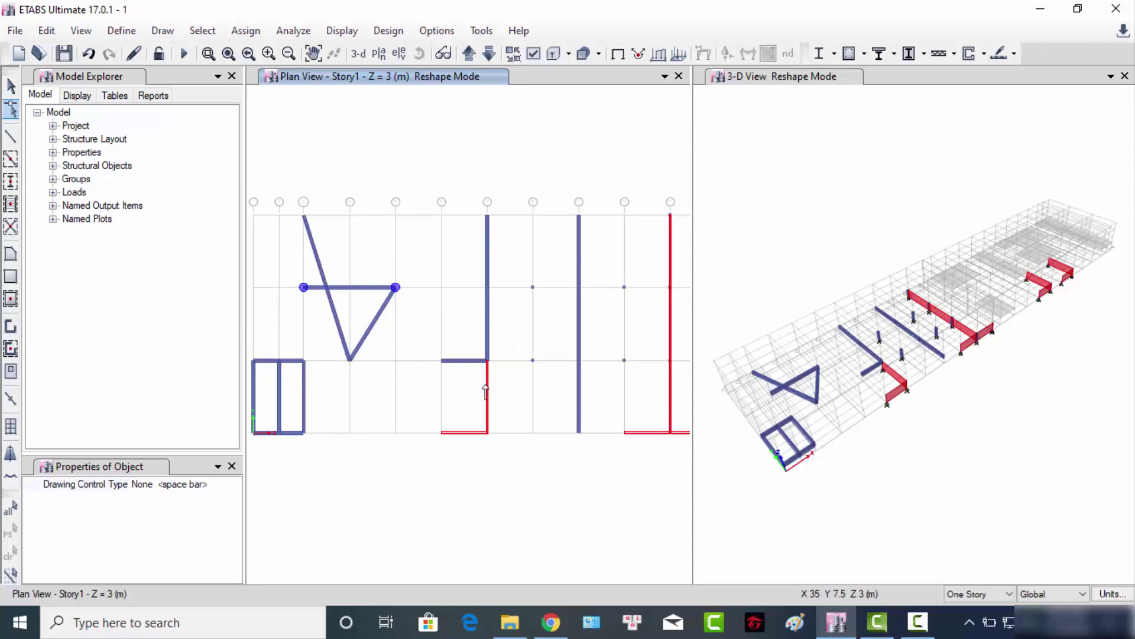
- Reshape the walls near grid line 7: move the vertical wall's upper end to line 8 and extend the horizontal wall left to line 5
click(488, 390)
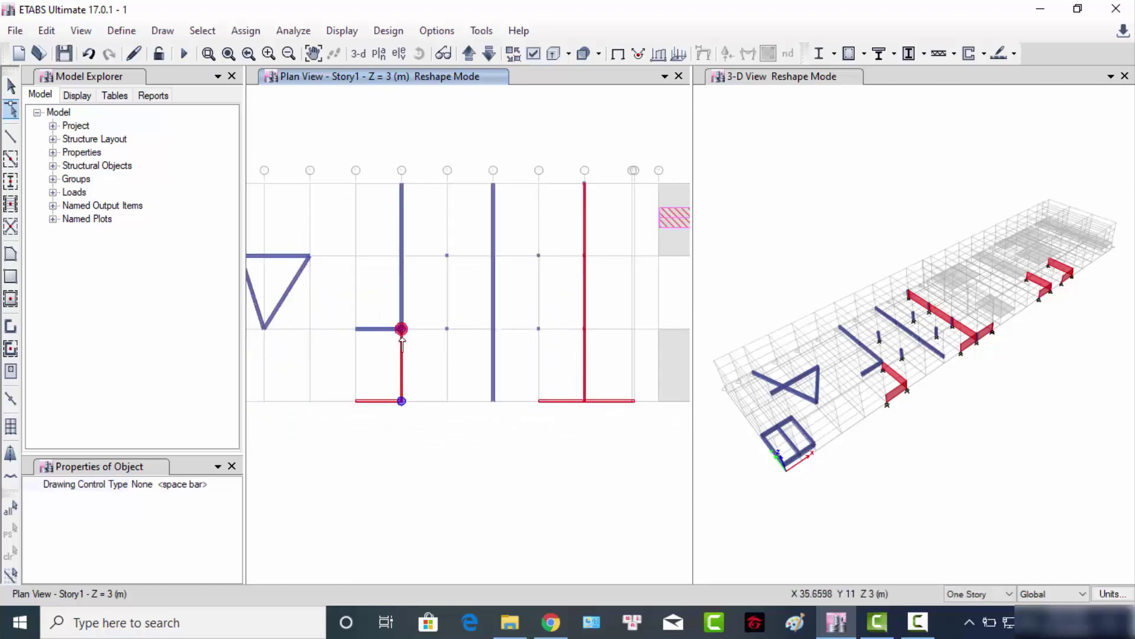
drag(401, 329, 447, 329)
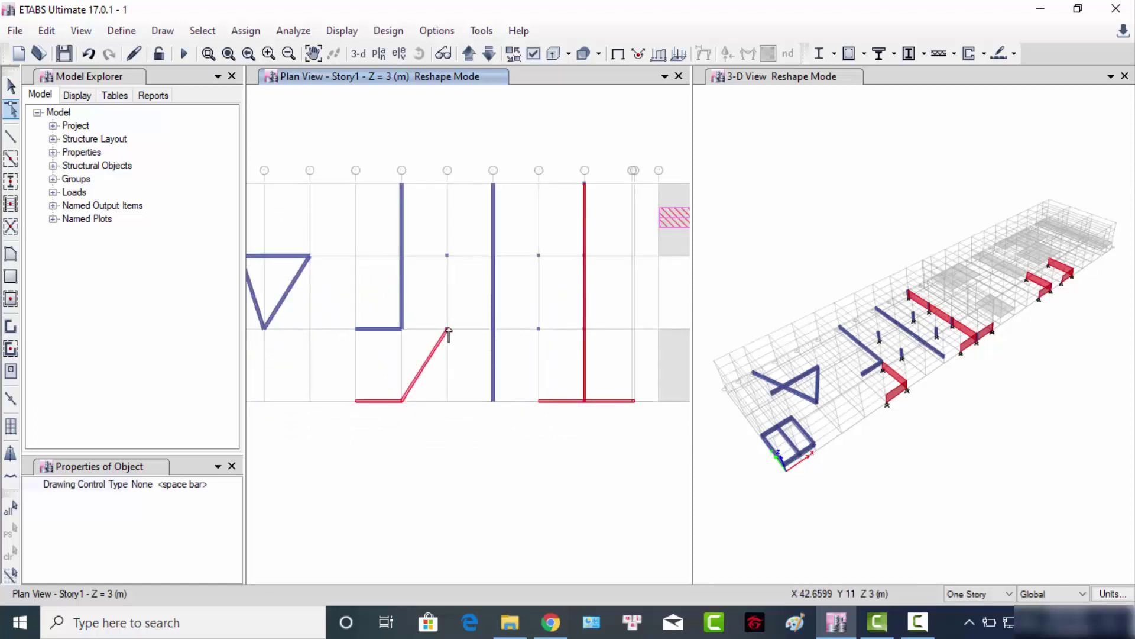
drag(355, 402, 309, 401)
- Lengthen the horizontal design strip between grid lines 14 and 16 slightly to the left, and extend its crossing vertical strip to the plan's lower edge
scroll(349, 402, down, 2)
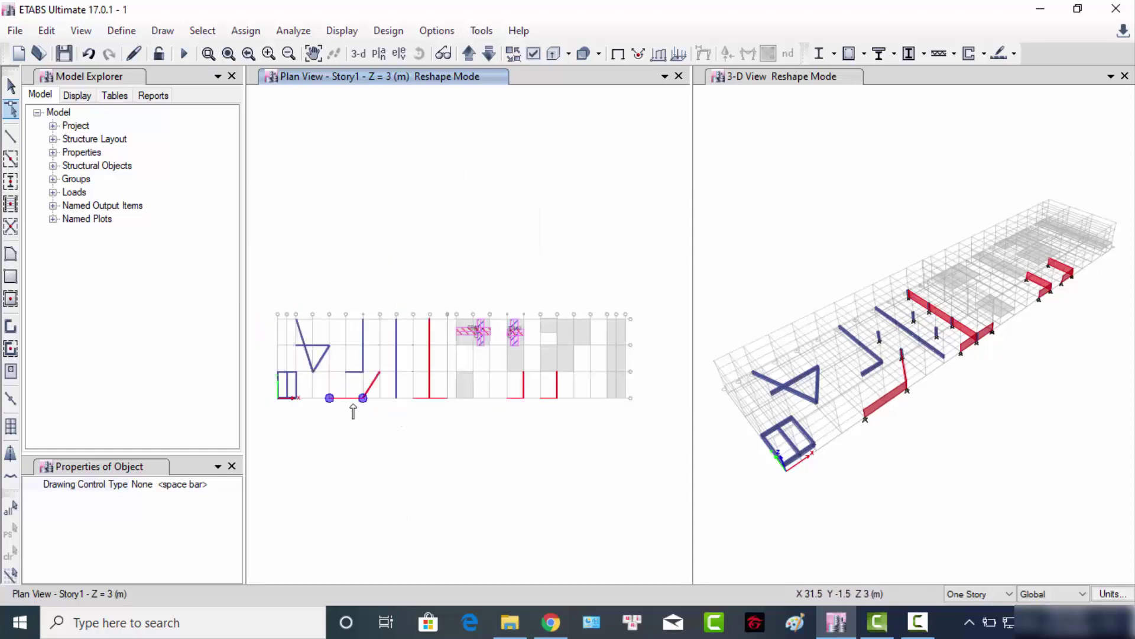
scroll(421, 328, up, 2)
click(439, 347)
mouse_move(418, 346)
mouse_down()
mouse_move(384, 348)
mouse_move(397, 345)
mouse_up()
click(478, 371)
drag(486, 383, 488, 531)
- Extend the horizontal design strip that starts at grid line 17 rightward to grid line 21
middle_drag(547, 468, 373, 463)
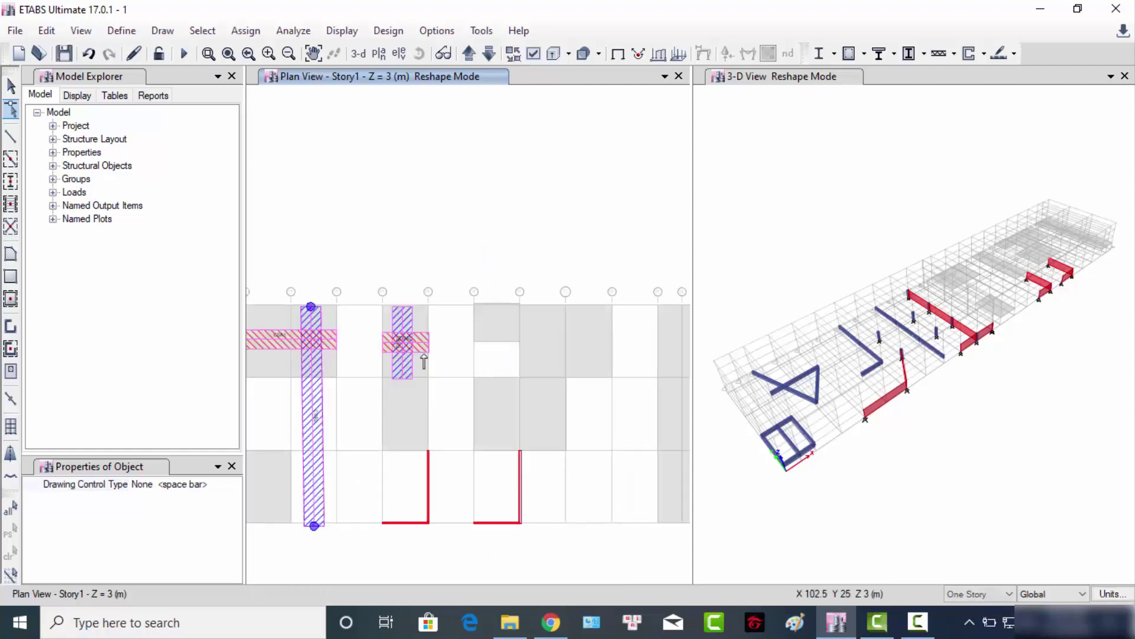
click(421, 348)
drag(427, 342, 566, 343)
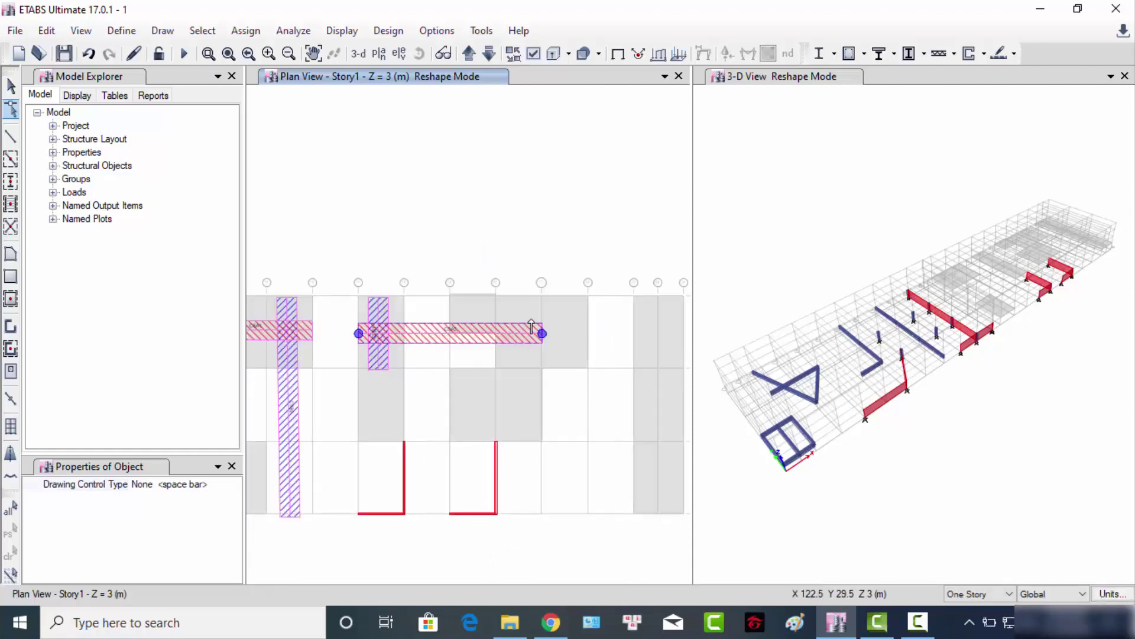
middle_drag(521, 382, 504, 281)
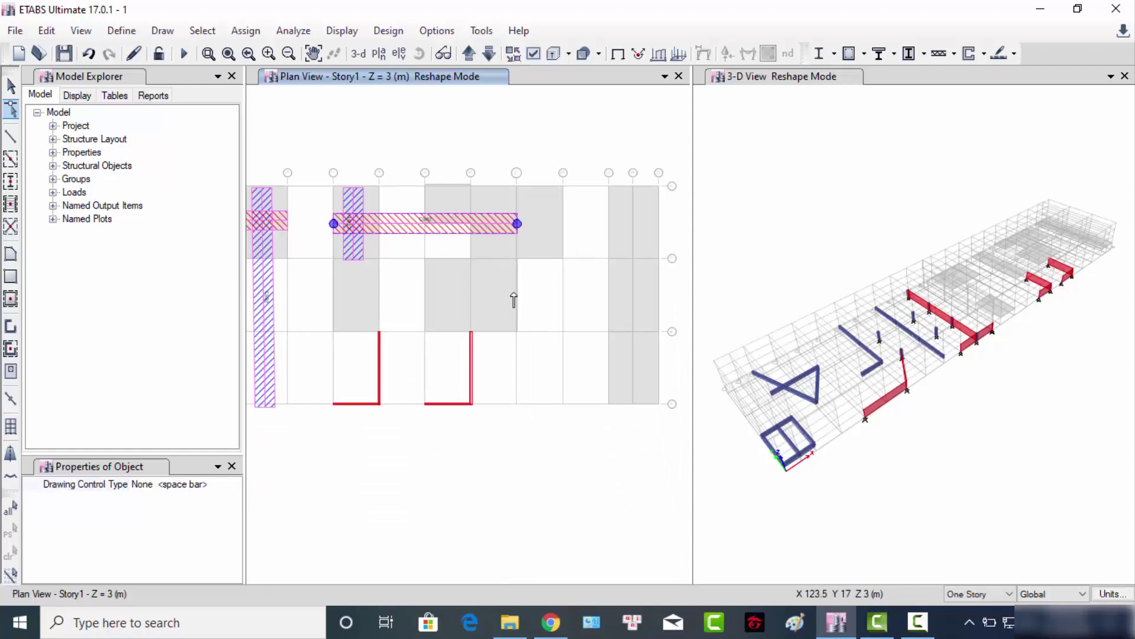
scroll(512, 297, down, 3)
middle_drag(398, 363, 462, 370)
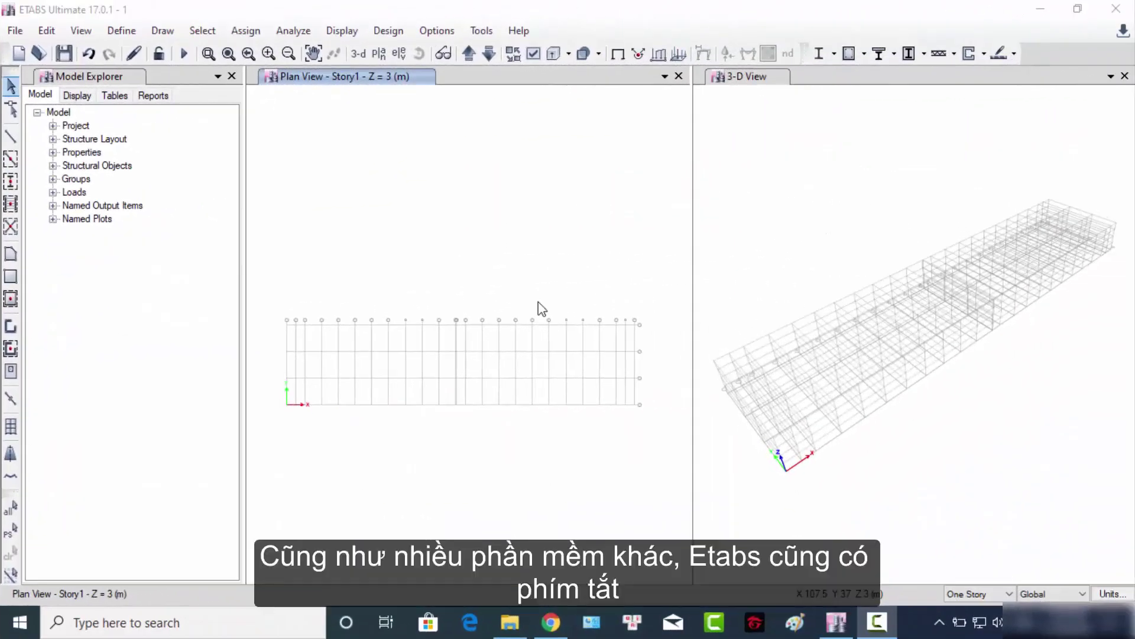
- Open the toolbar customization settings and show the keyboard shortcut assignments
click(441, 37)
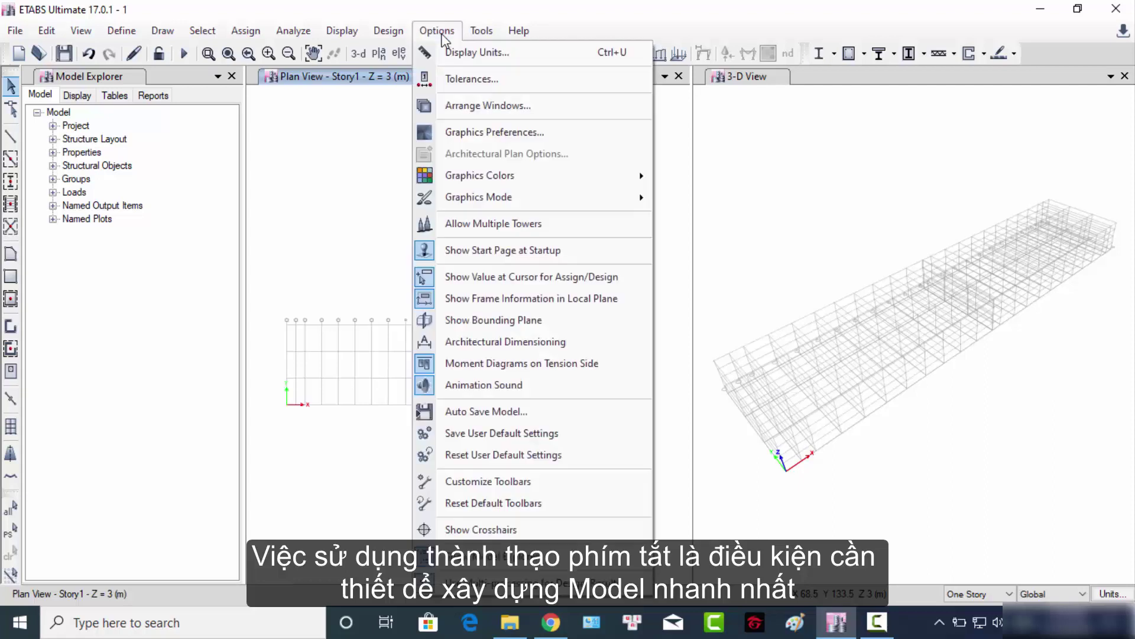
click(485, 480)
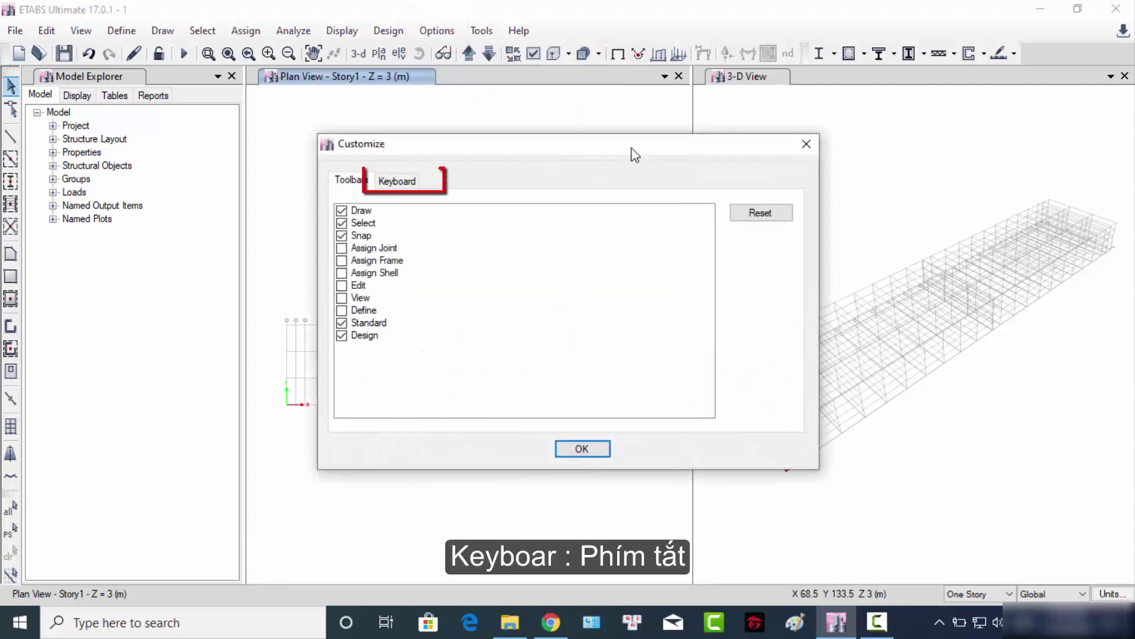
drag(704, 145, 757, 134)
click(450, 170)
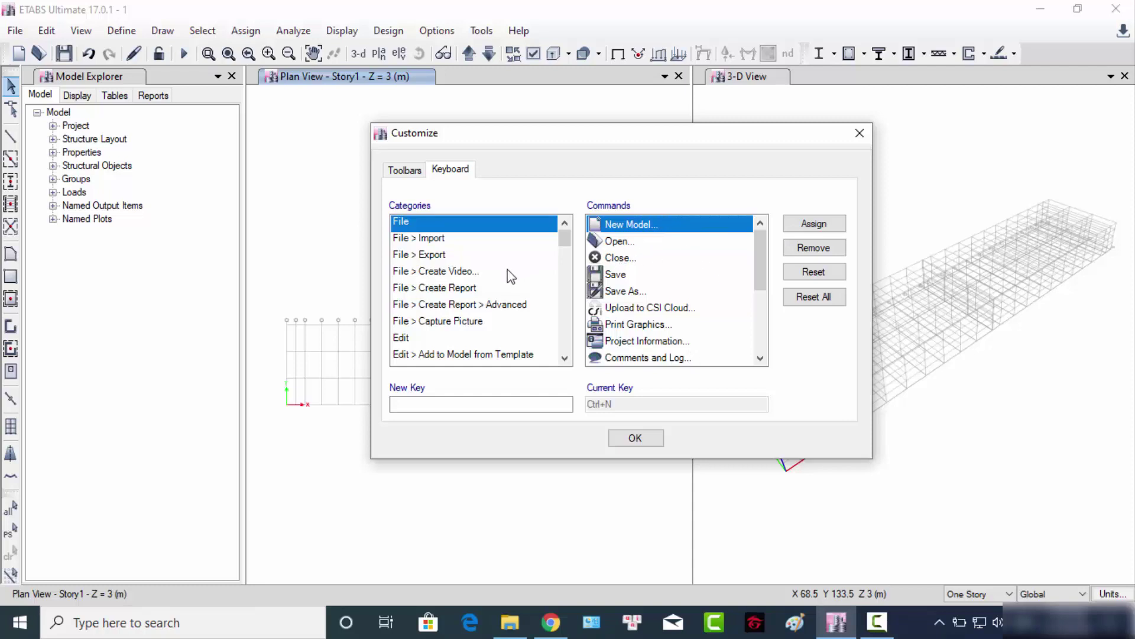
- Look through the shortcut categories and the Draw commands for the beam drawing command
click(451, 256)
scroll(451, 260, down, 4)
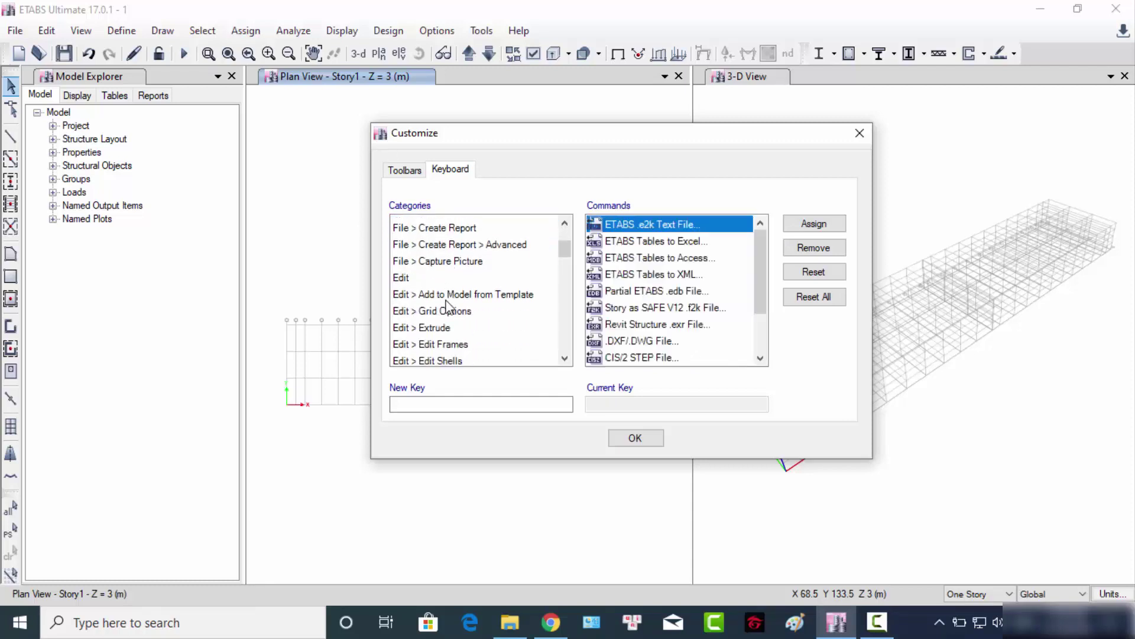
scroll(450, 314, down, 2)
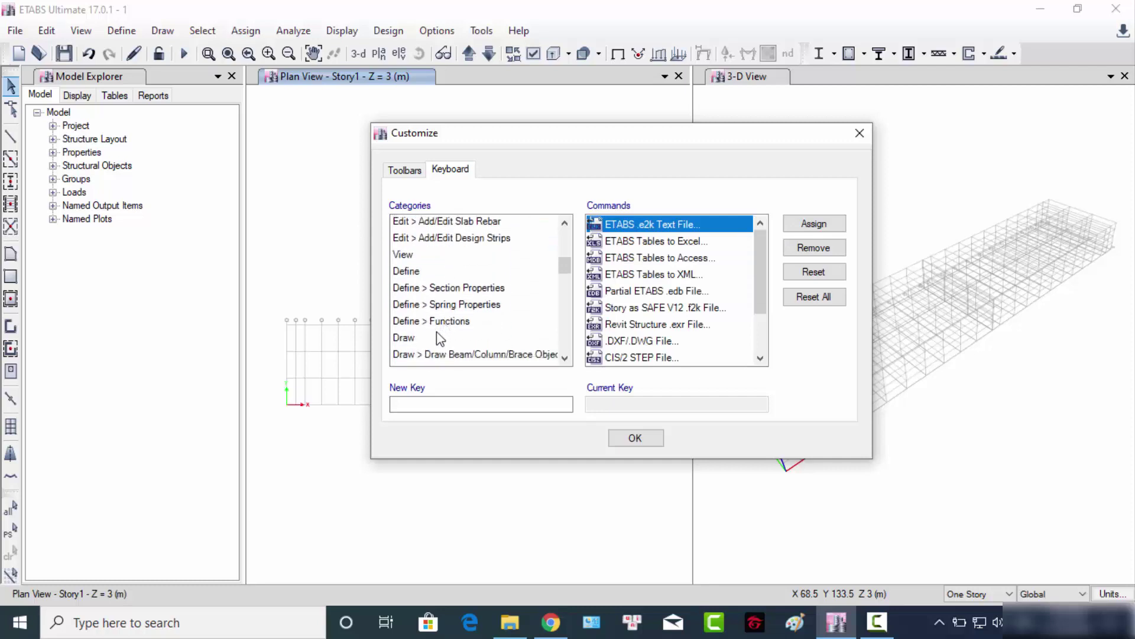
click(438, 338)
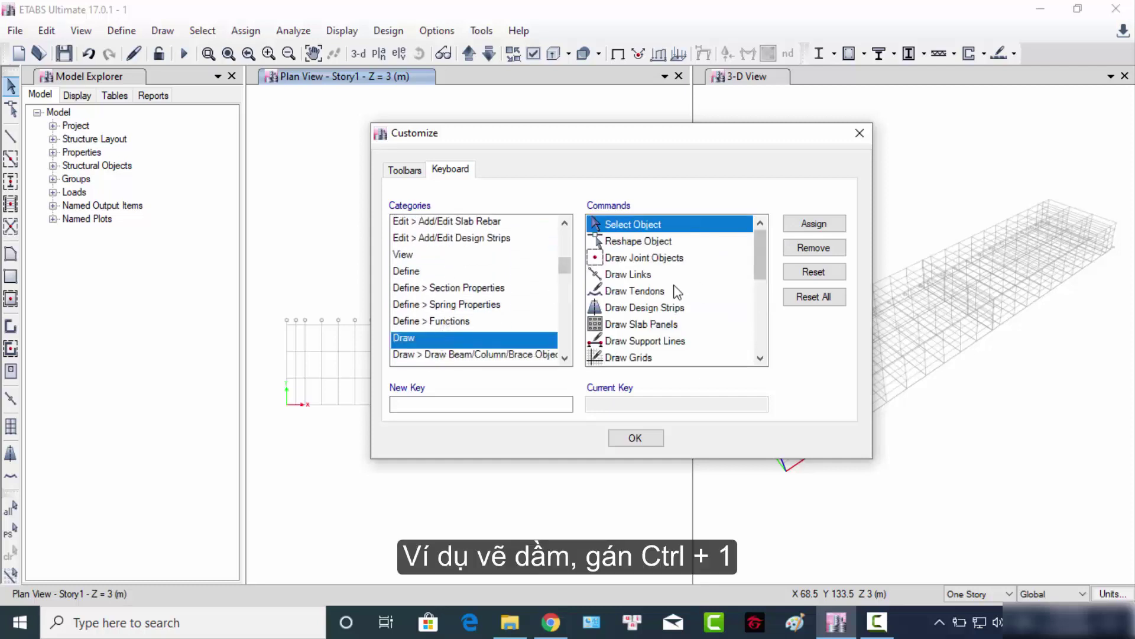
scroll(675, 292, down, 1)
scroll(680, 292, down, 2)
scroll(690, 295, up, 4)
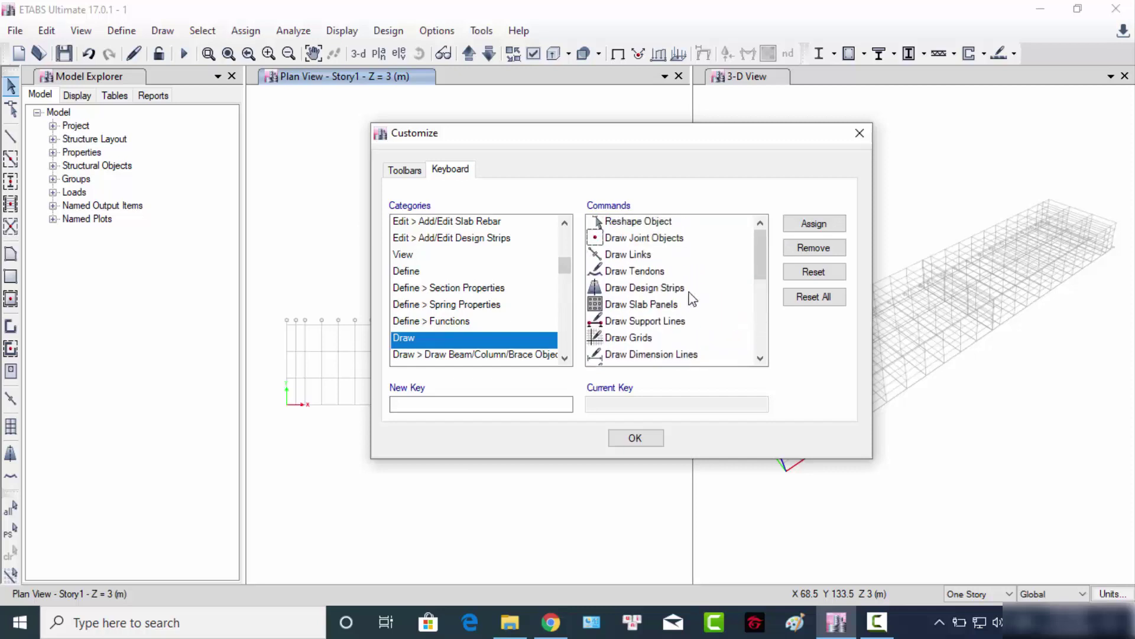
scroll(691, 300, down, 1)
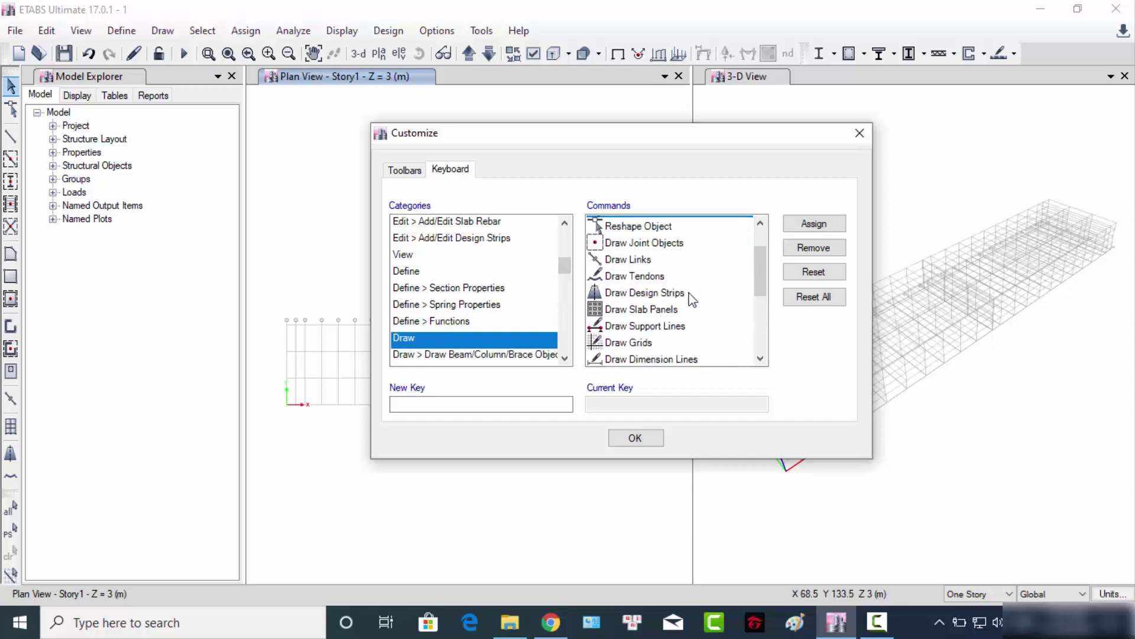
mouse_move(757, 265)
mouse_down()
mouse_move(762, 318)
mouse_move(750, 303)
mouse_up()
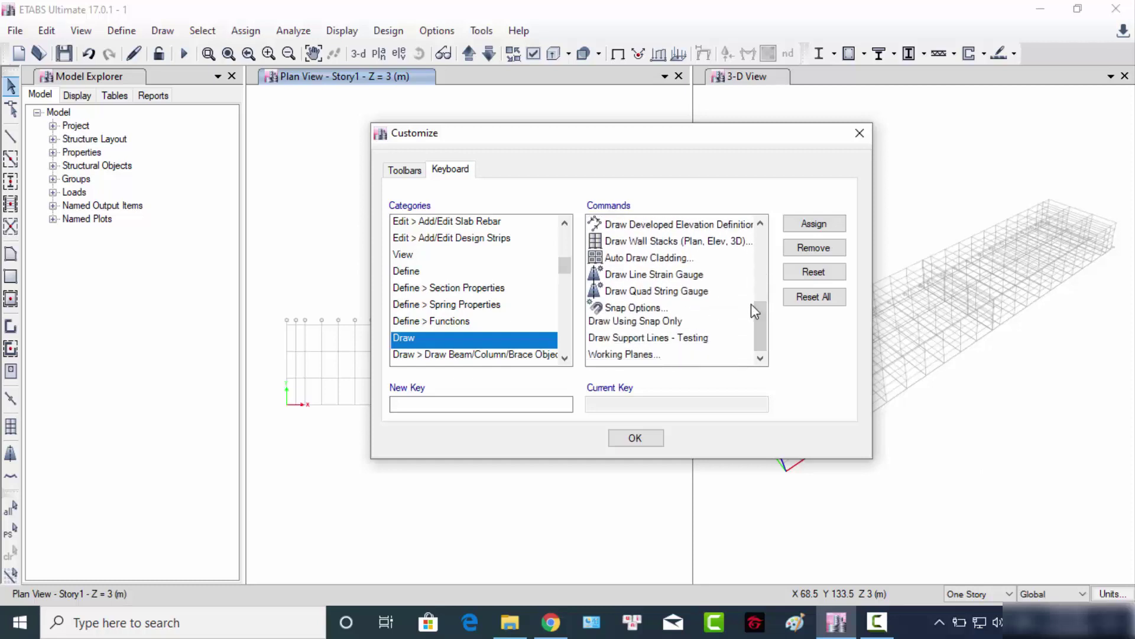
scroll(703, 313, up, 1)
scroll(507, 312, down, 1)
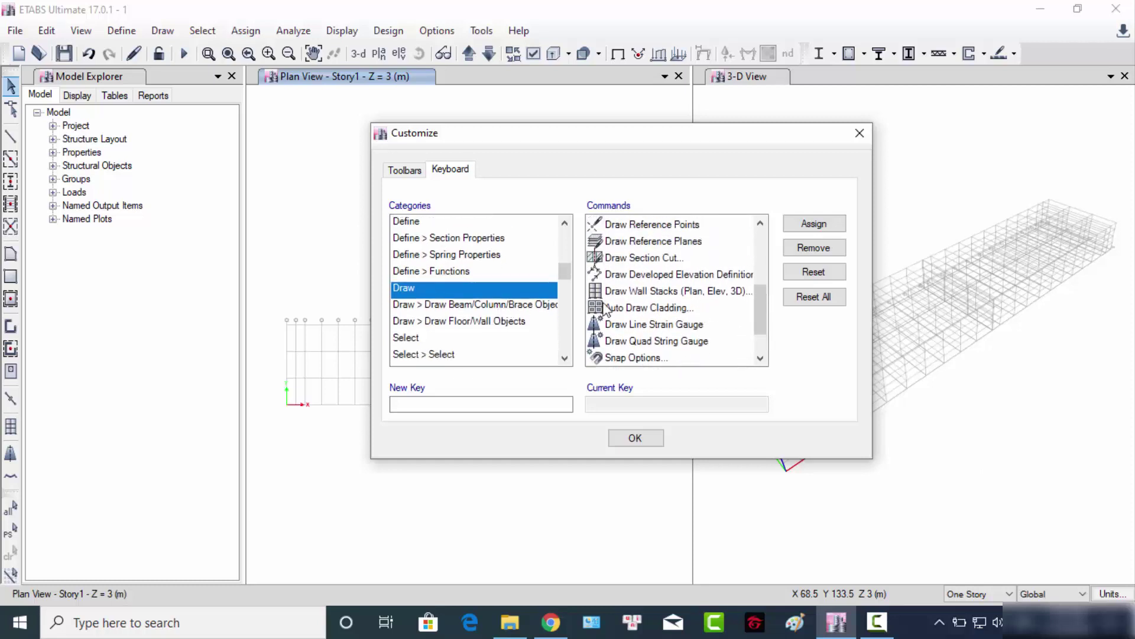
scroll(680, 301, up, 1)
scroll(681, 301, up, 1)
- Assign the shortcut Ctrl+1 to the Draw Beam/Column/Brace (Plan, Elev, 3D) command, accepting the reassignment
click(529, 305)
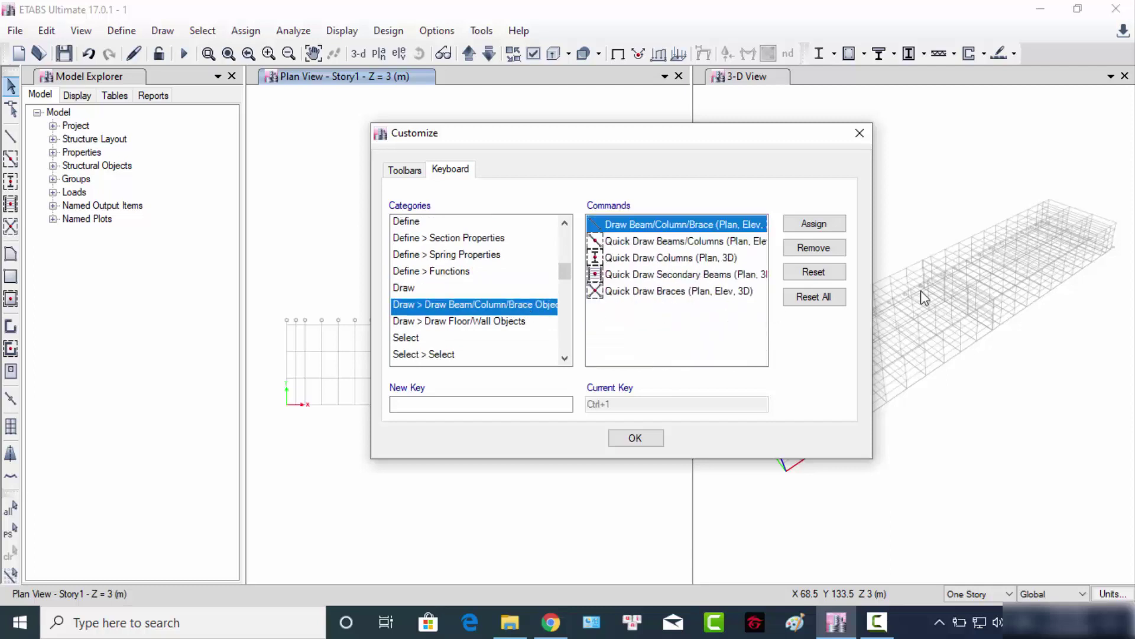
click(511, 324)
click(524, 306)
click(459, 404)
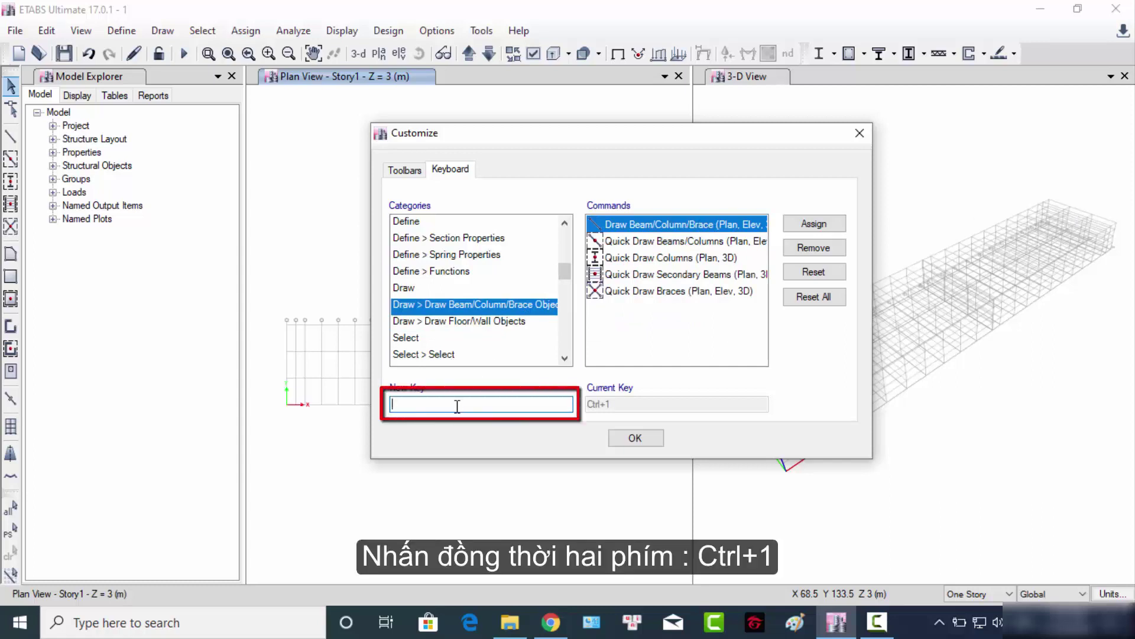
key(ctrl+1)
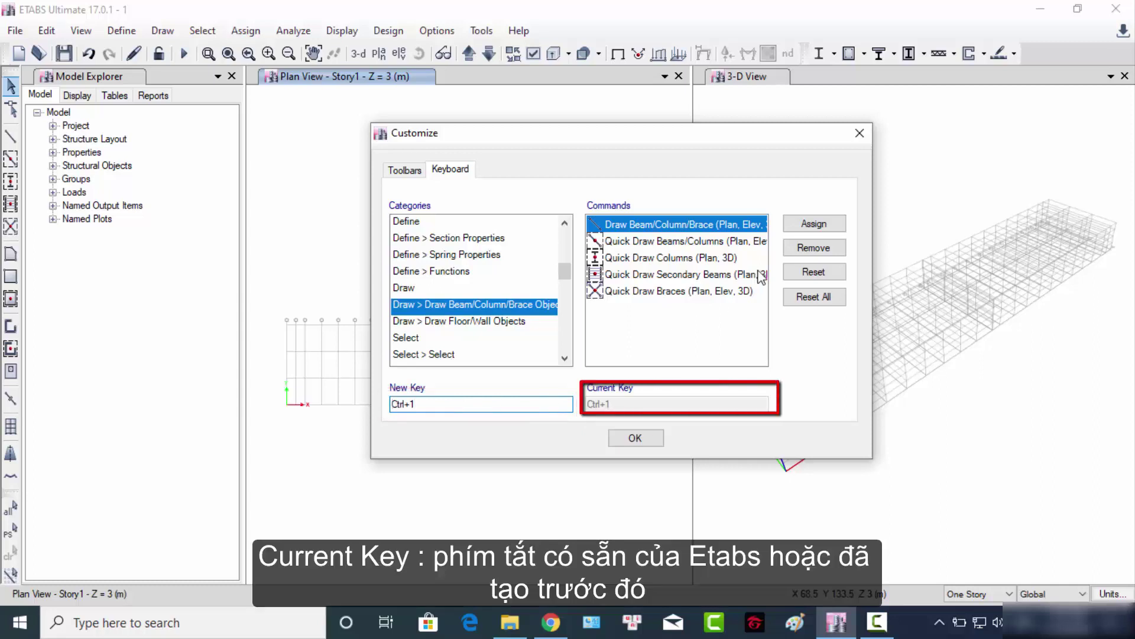
click(814, 223)
drag(597, 265, 378, 172)
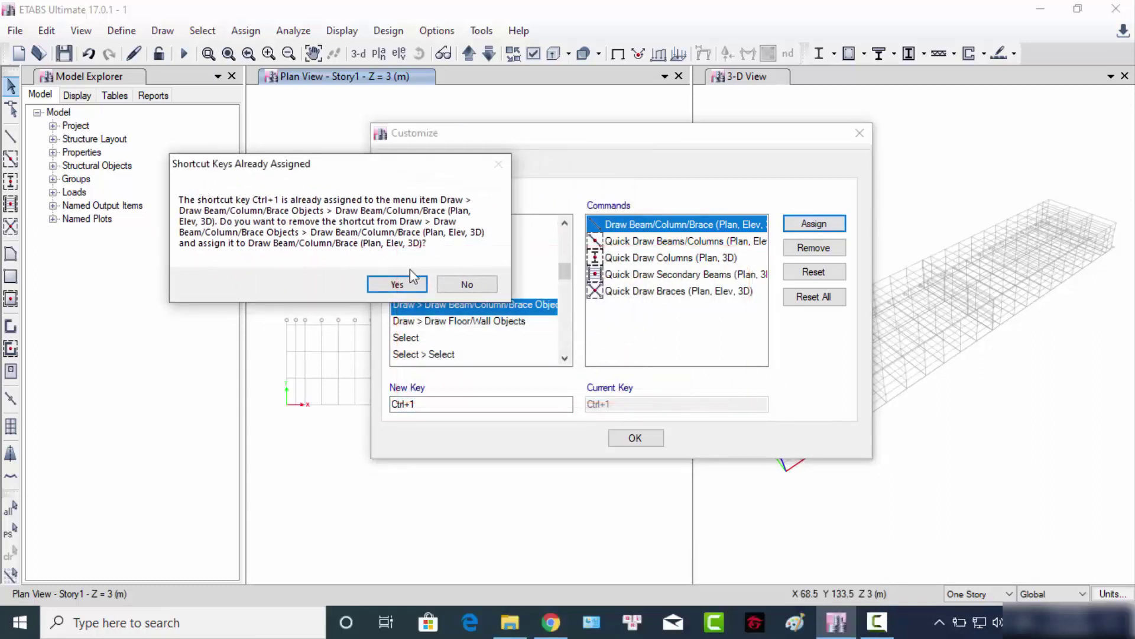
click(396, 284)
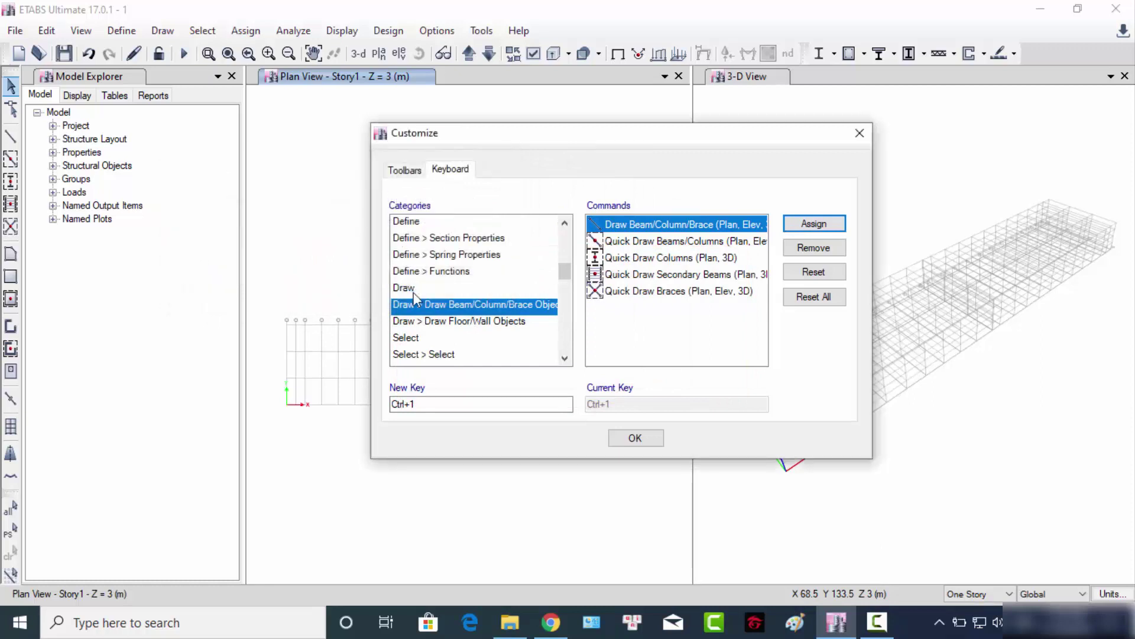
- Assign the shortcut Ctrl+2 to the Draw Floor/Wall (Plan, Elev, 3D) command
click(522, 323)
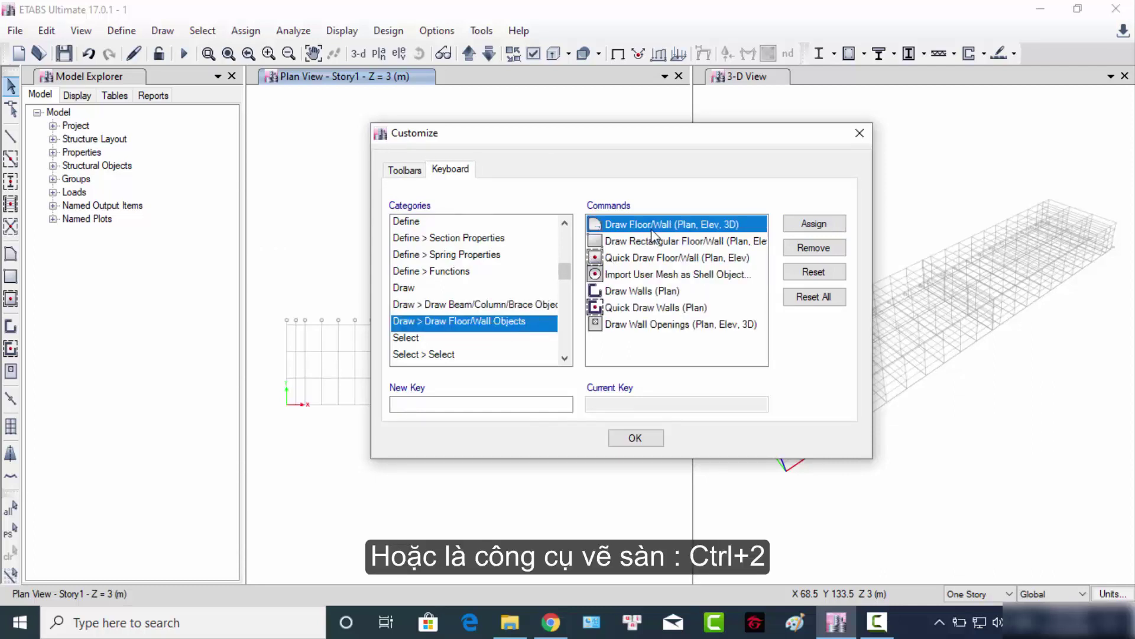
click(662, 240)
click(663, 258)
click(665, 241)
click(667, 225)
click(497, 407)
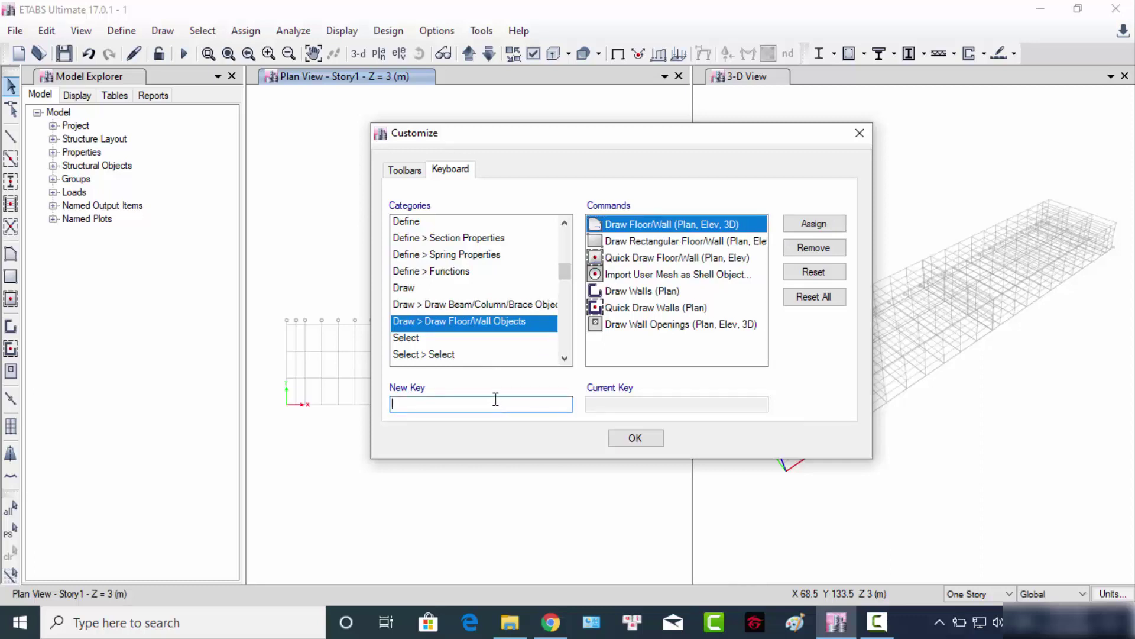
key(ctrl+2)
click(813, 225)
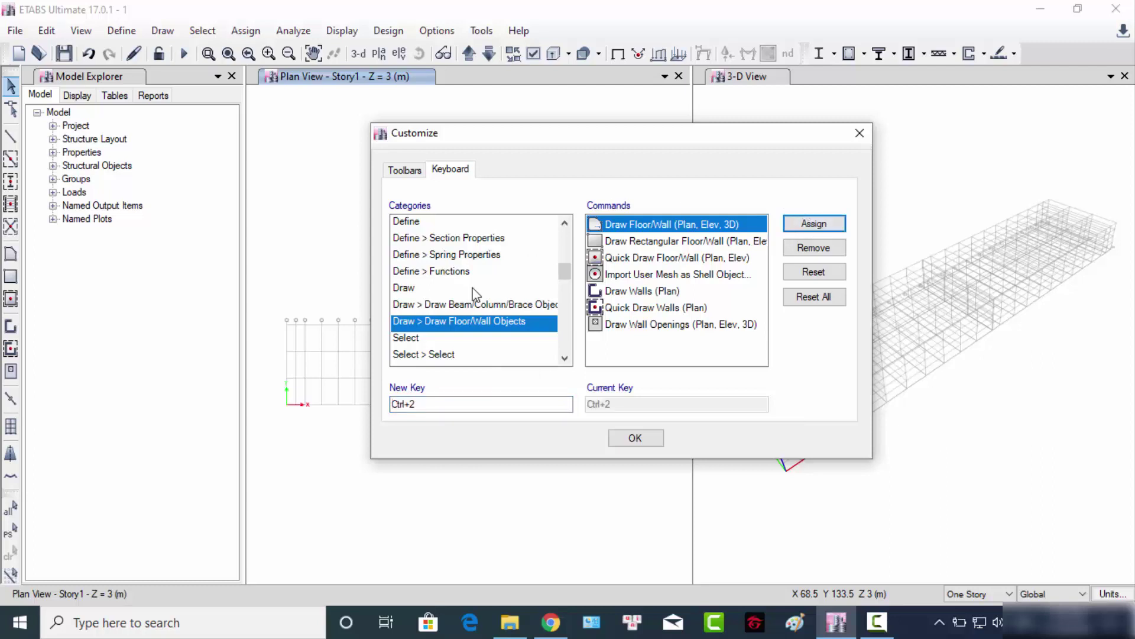
- Assign the shortcut Ctrl+3 to the Draw Walls (Plan) command among the floor/wall drawing commands
scroll(454, 317, down, 1)
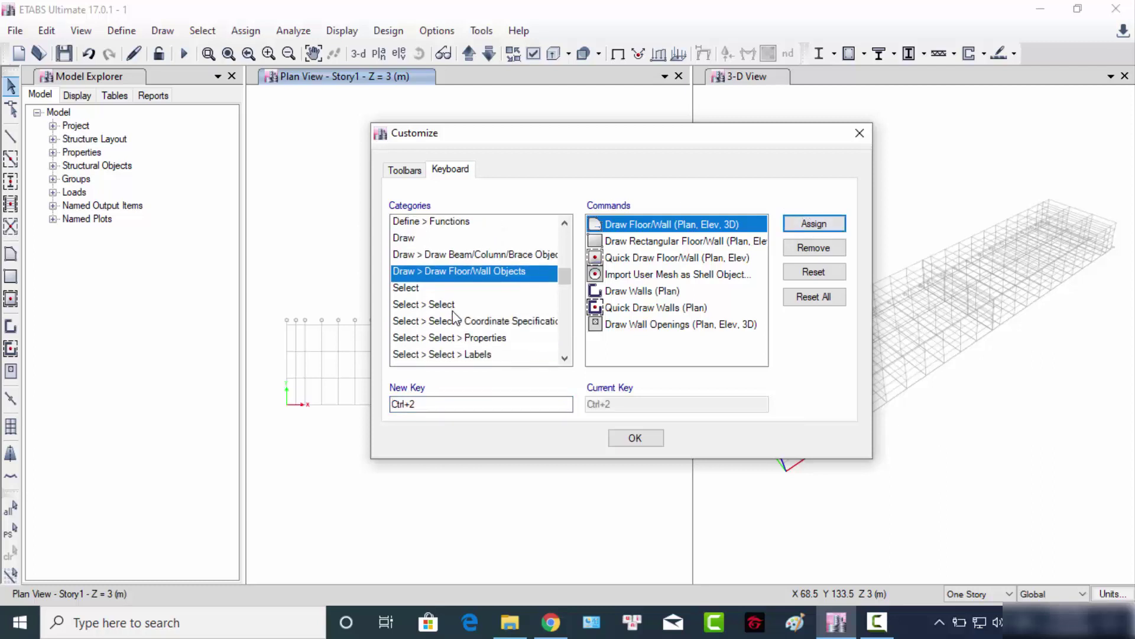
click(661, 291)
click(503, 402)
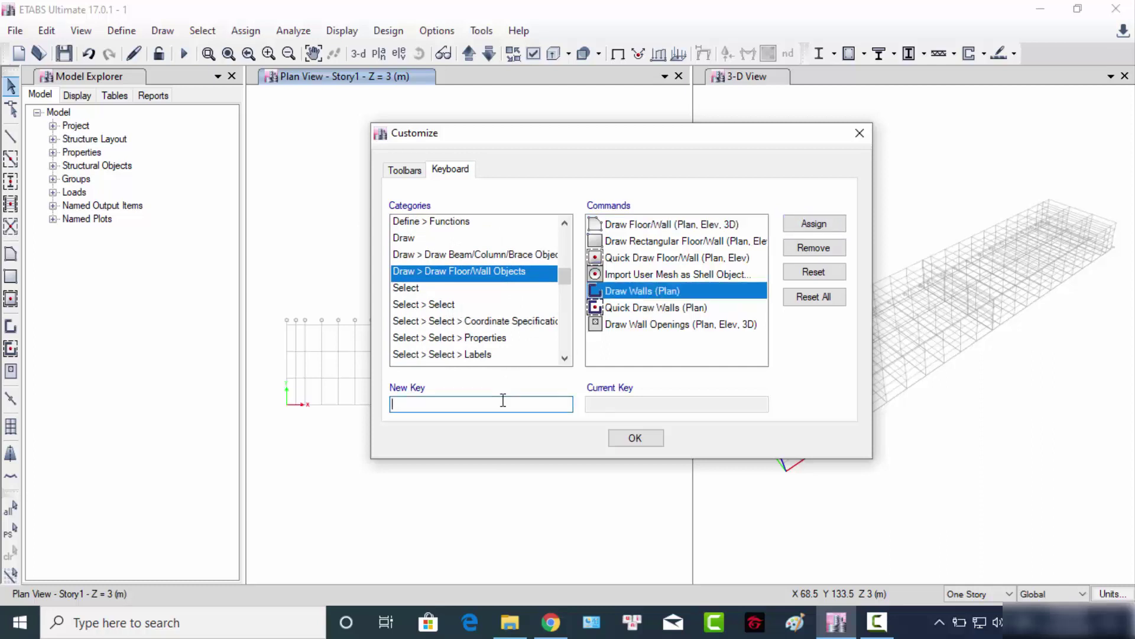
key(ctrl+3)
click(840, 225)
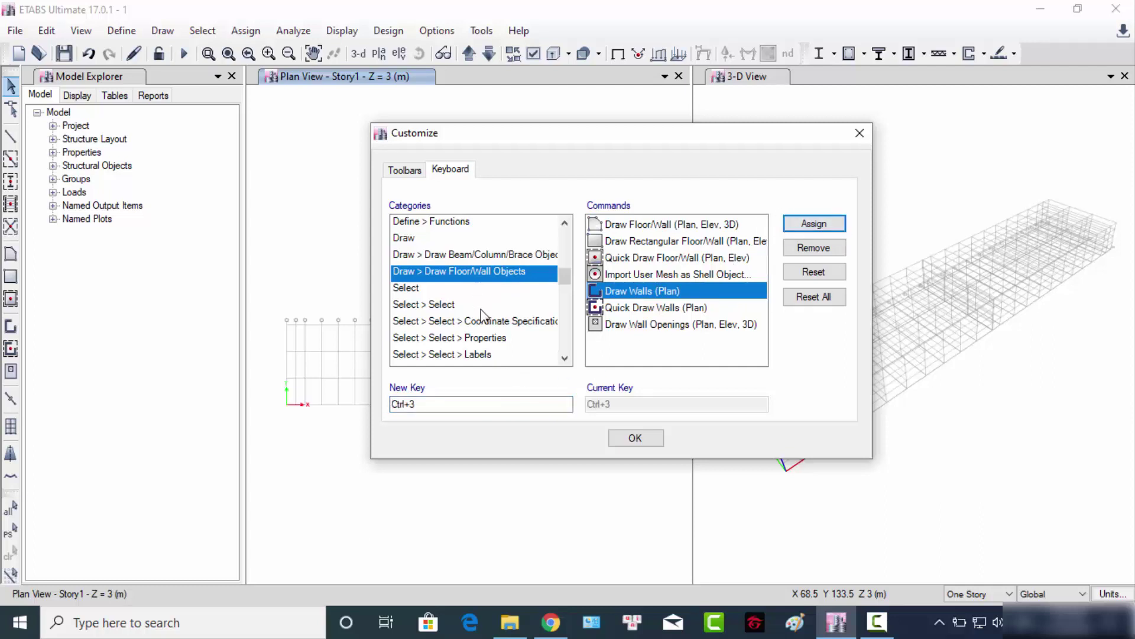
- Assign the shortcut Ctrl+B to the frame Section Property command, removing it from the command that already uses it
scroll(494, 319, up, 1)
scroll(491, 313, down, 1)
scroll(494, 319, down, 2)
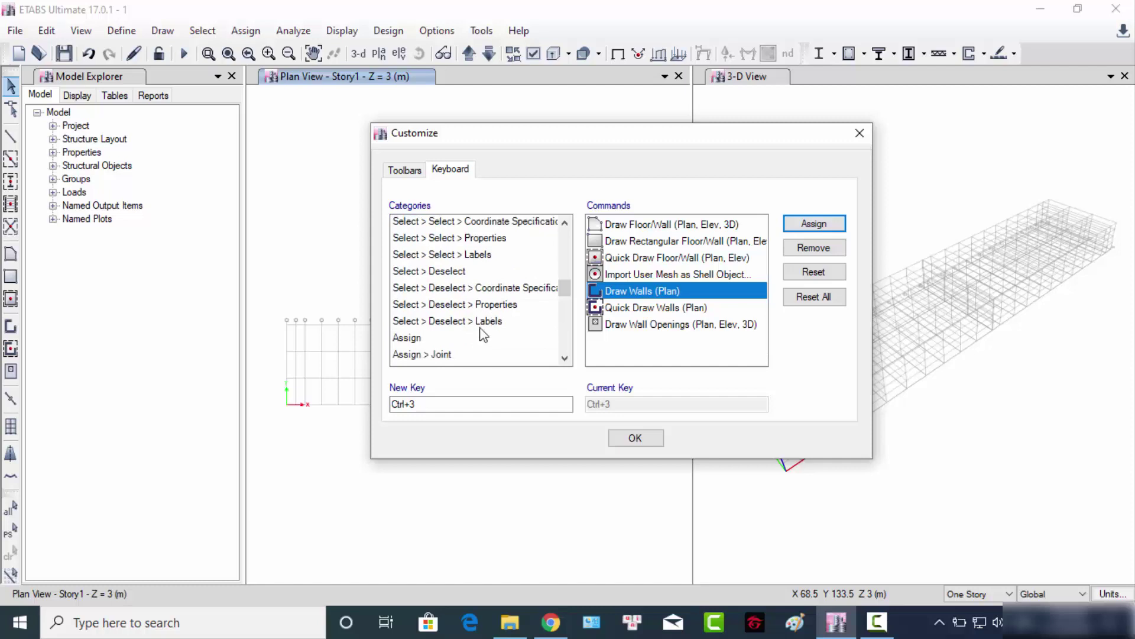
click(470, 338)
scroll(469, 335, down, 1)
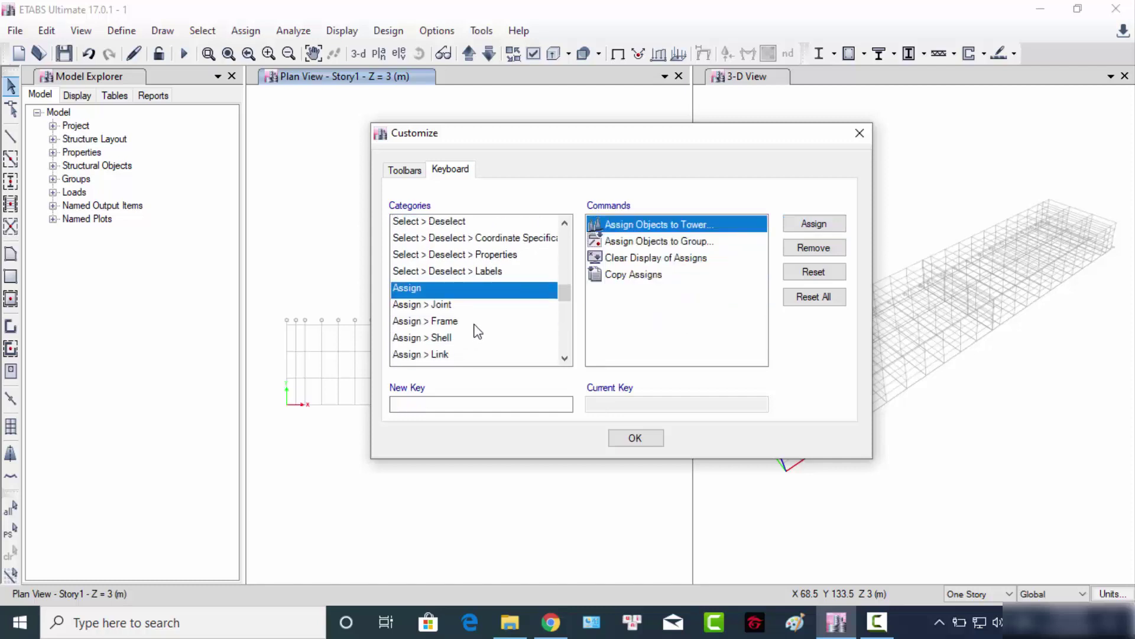
click(474, 322)
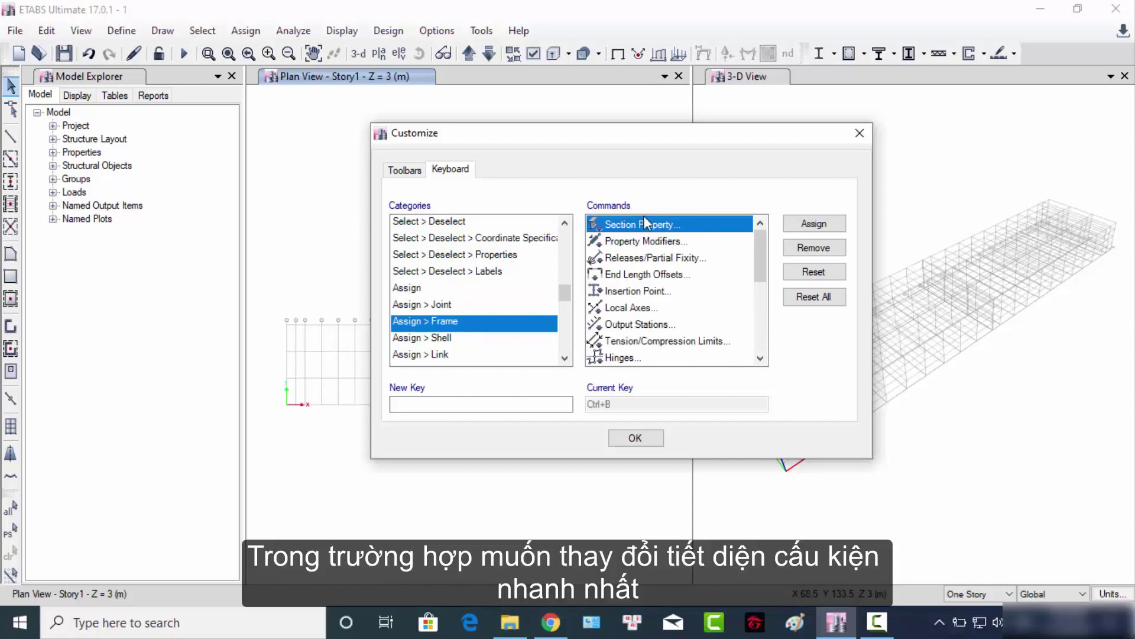
scroll(662, 272, down, 3)
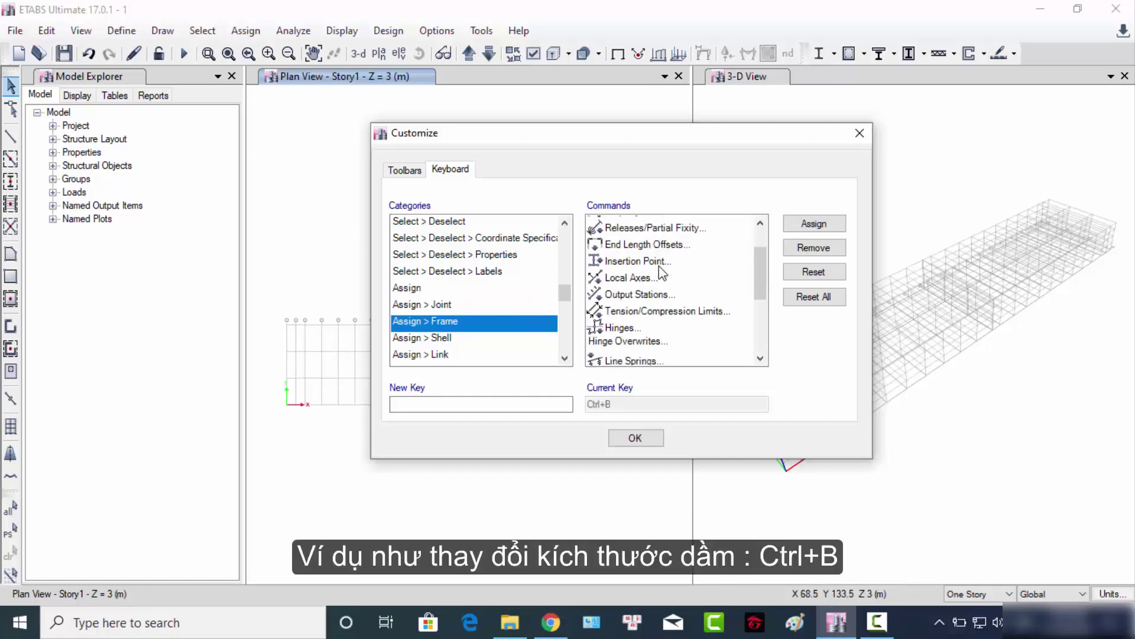
scroll(665, 260, up, 3)
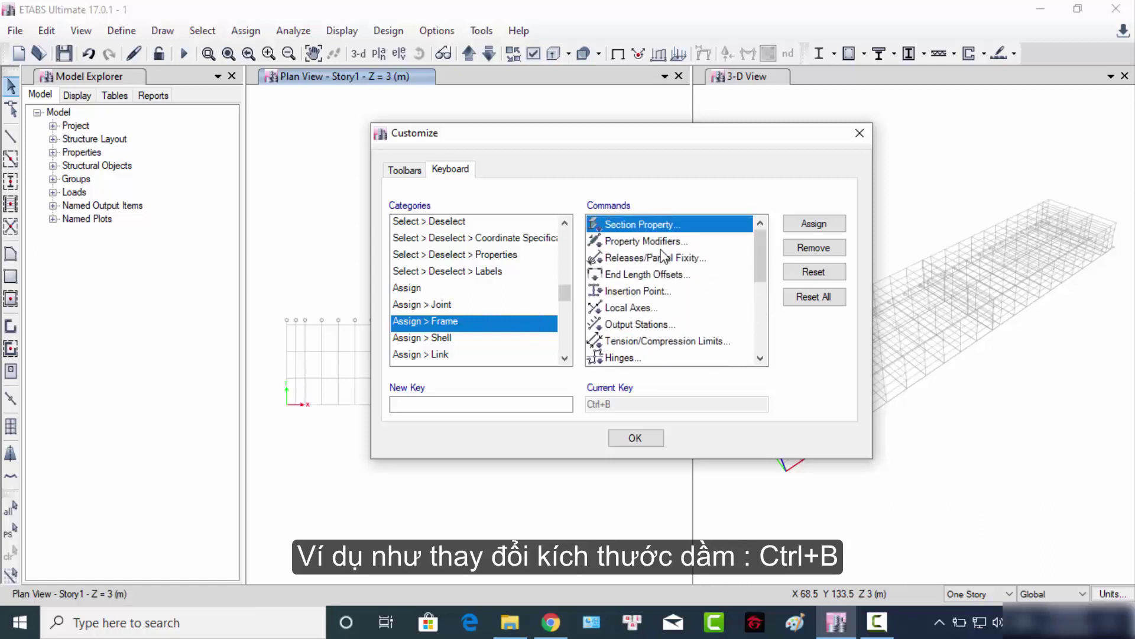
click(481, 403)
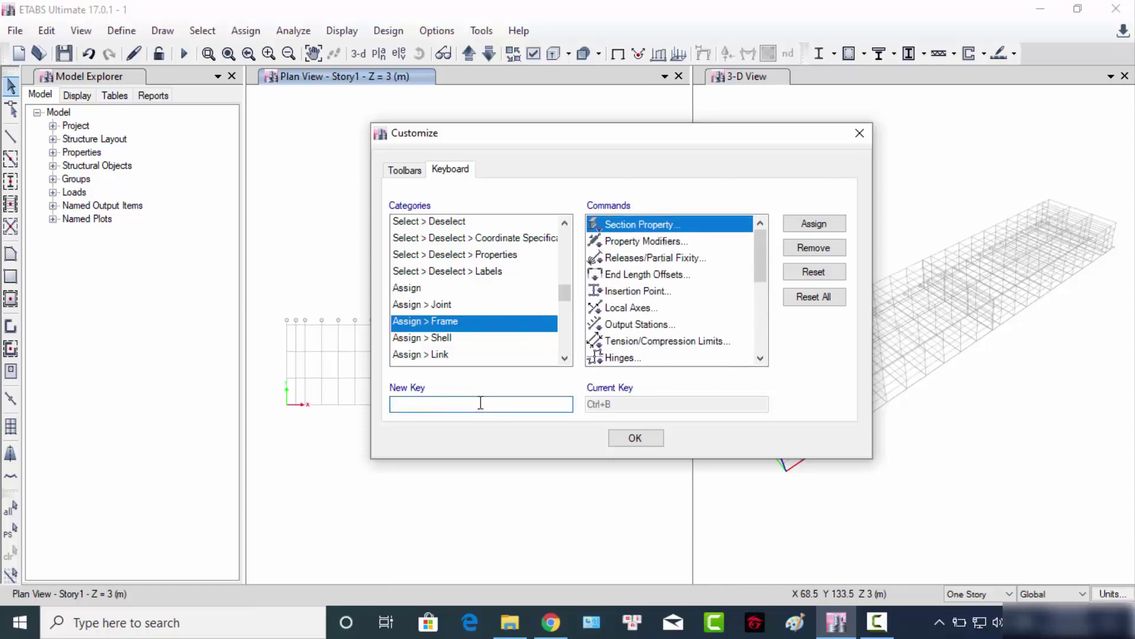
key(ctrl+b)
click(813, 224)
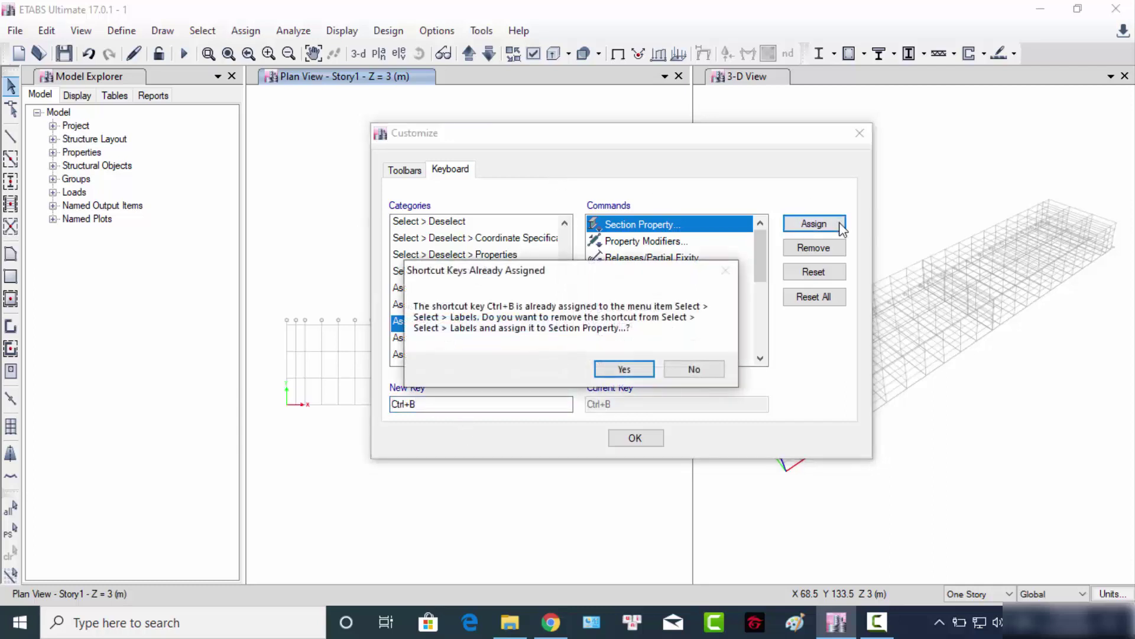
click(624, 369)
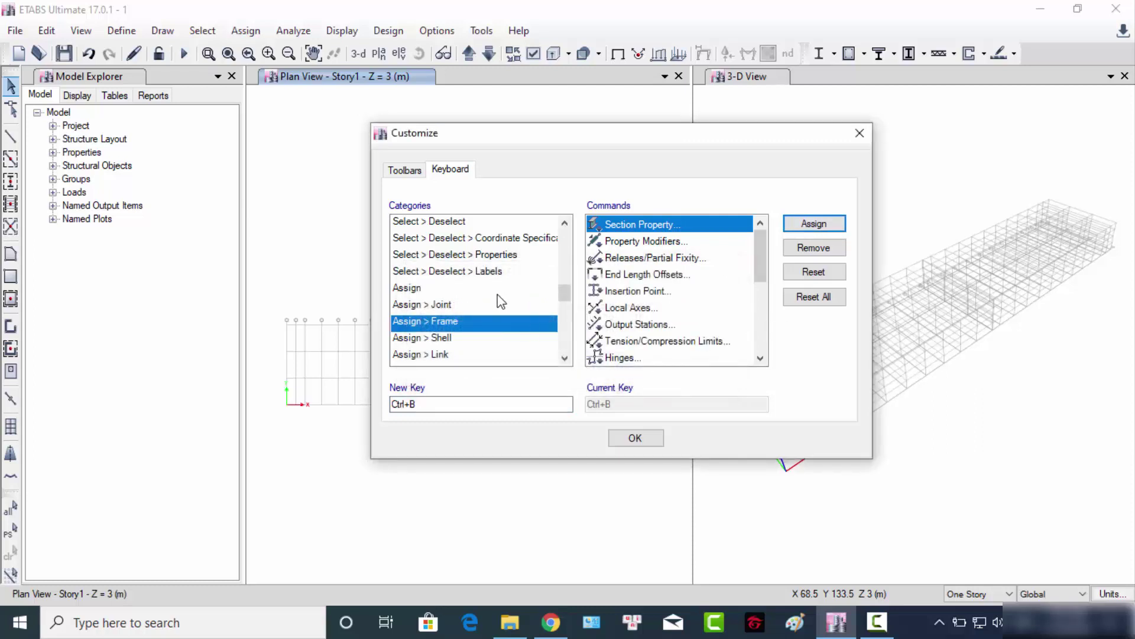
- Assign the shortcut Ctrl+F to the shell Slab Section command, accepting the reassignment
click(445, 336)
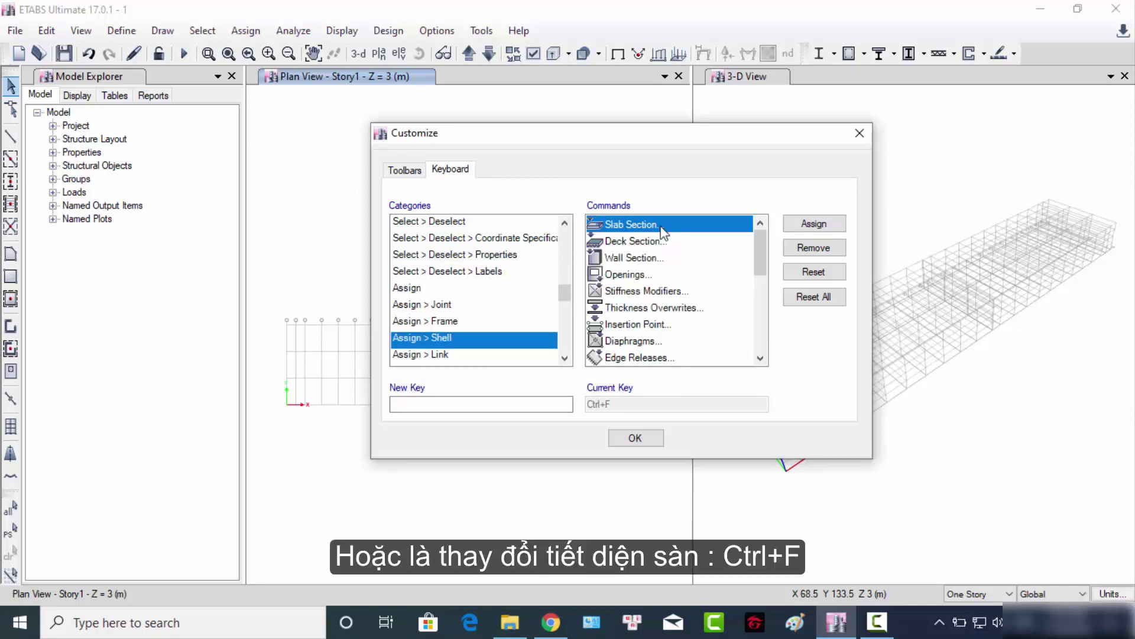
click(495, 404)
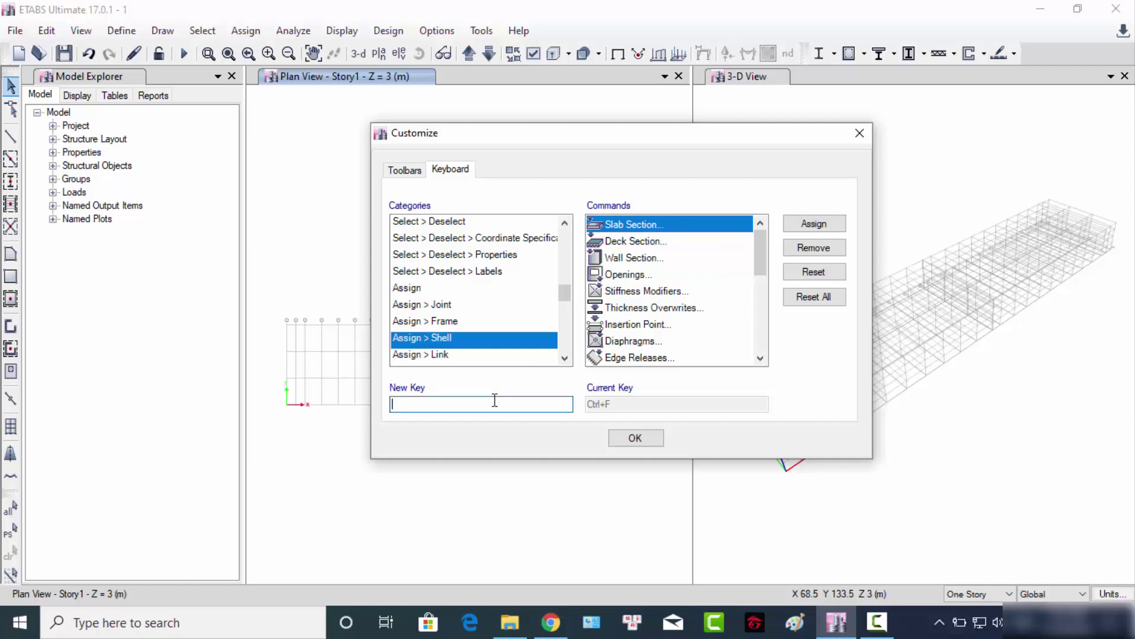
drag(495, 404, 377, 408)
key(ctrl+f)
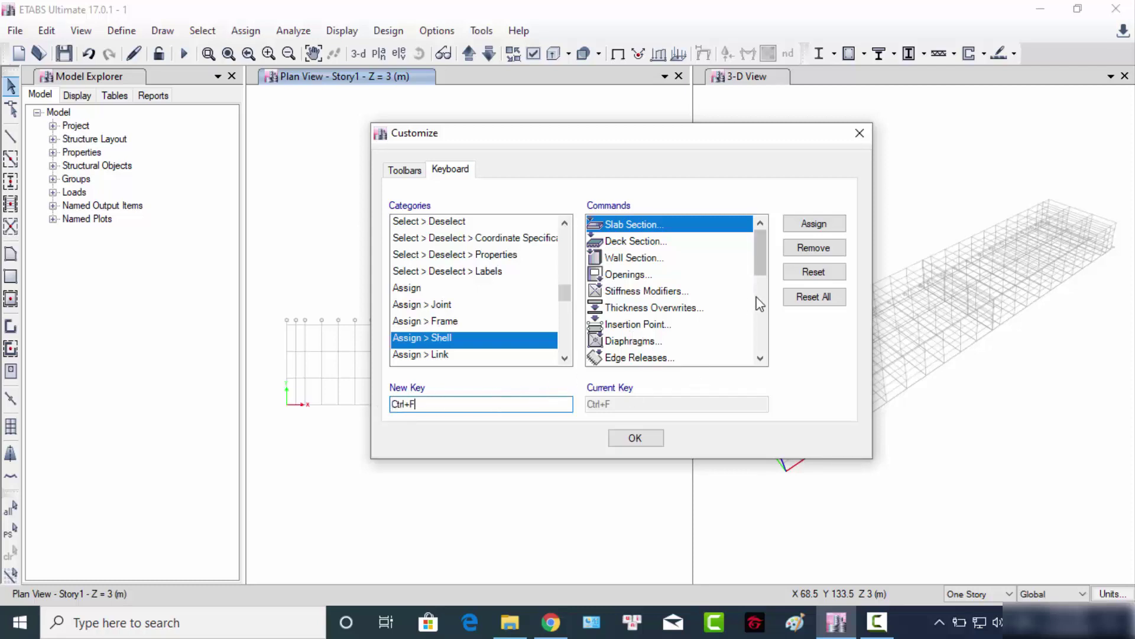
click(820, 228)
click(628, 369)
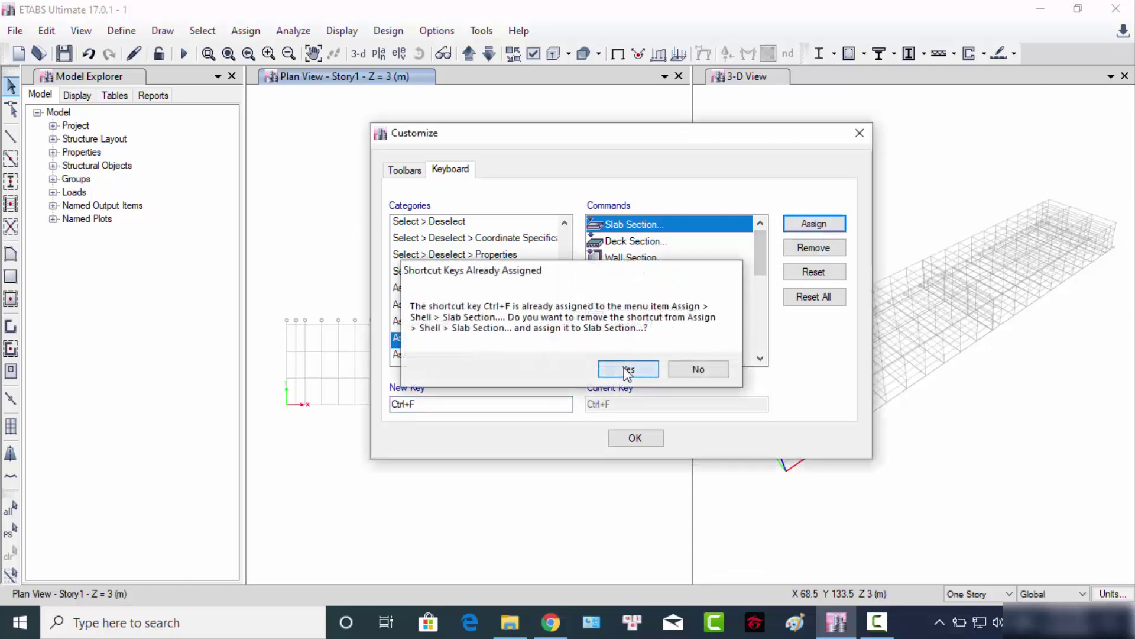
- Assign the shortcut Ctrl+4 to the Distributed command for frame loads
scroll(435, 328, down, 1)
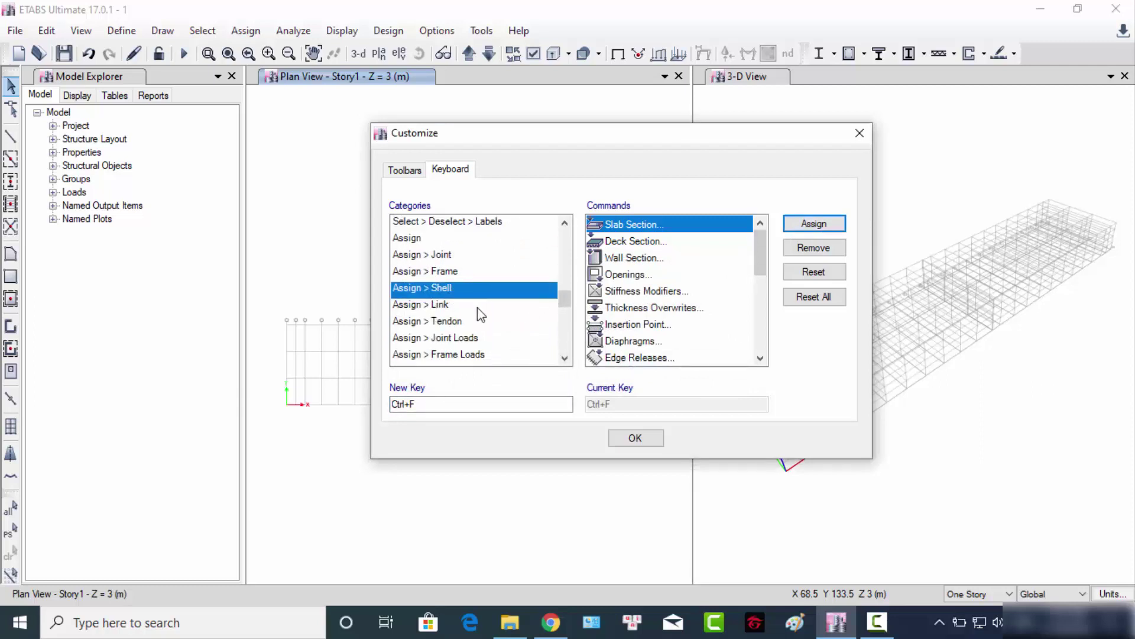
scroll(477, 306, down, 1)
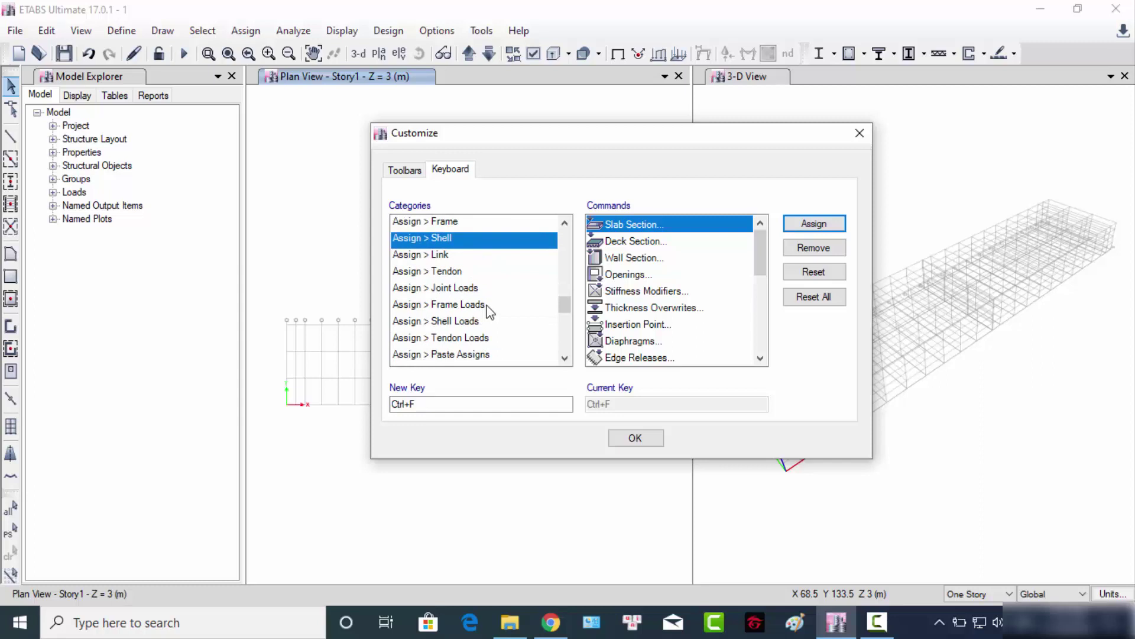
click(486, 305)
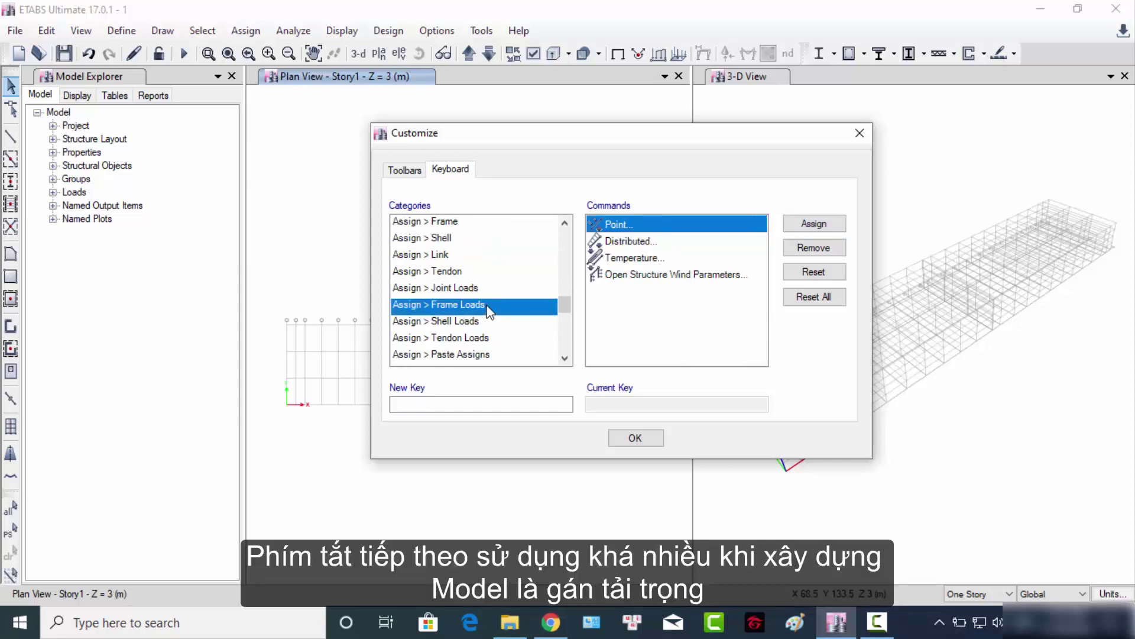
click(621, 240)
click(497, 403)
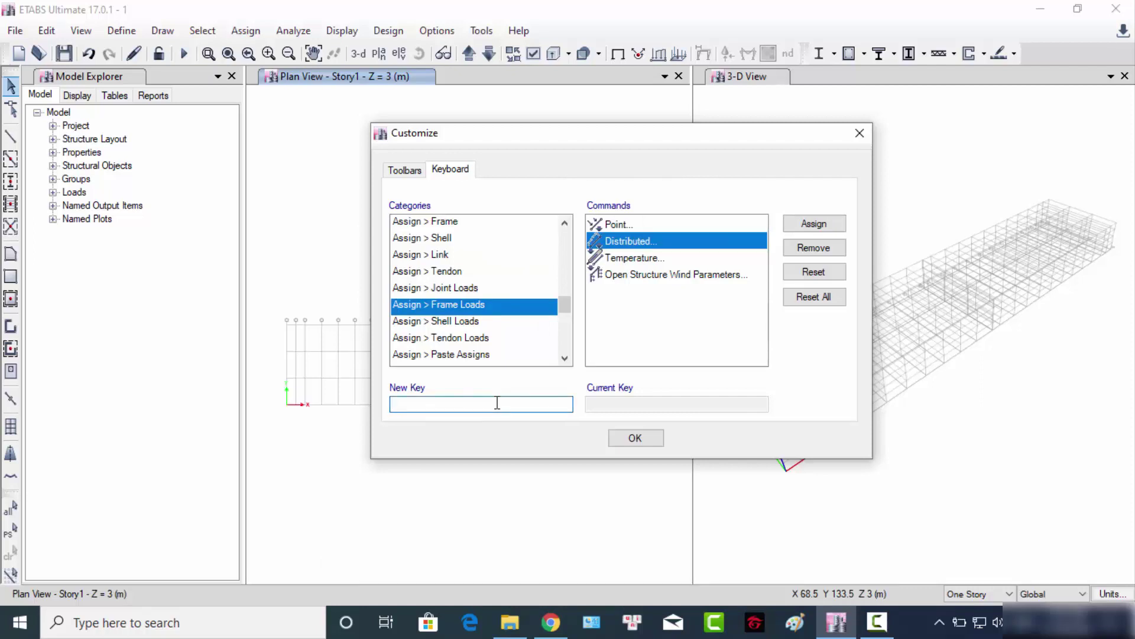
key(ctrl+4)
click(813, 224)
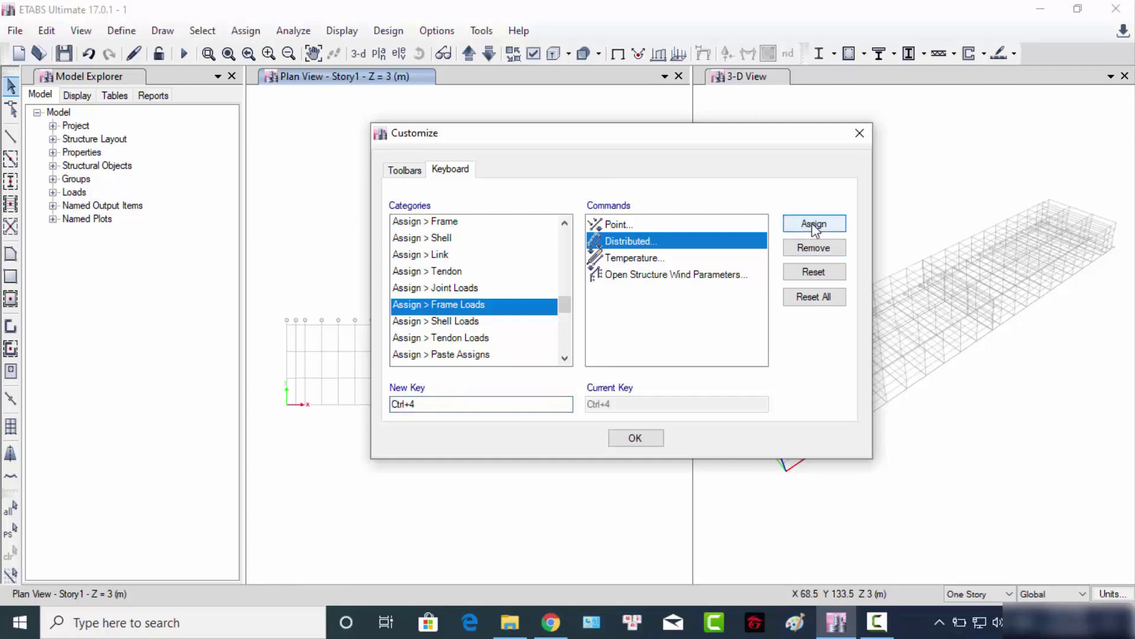
- Assign the shortcut Ctrl+5 to the Uniform command for shell loads
click(459, 321)
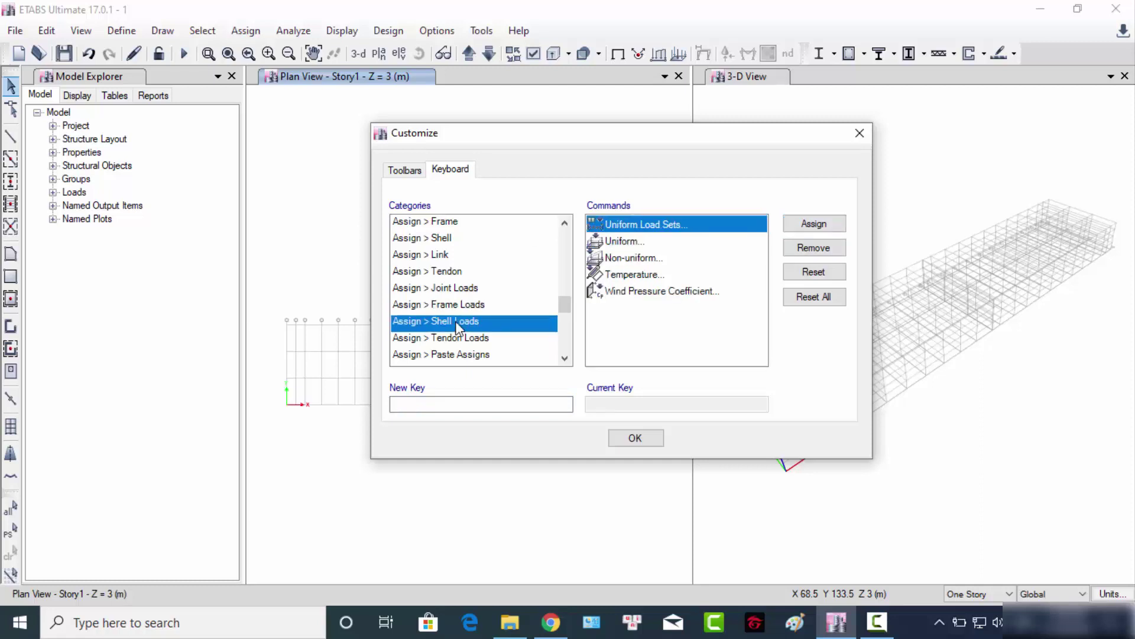
click(655, 242)
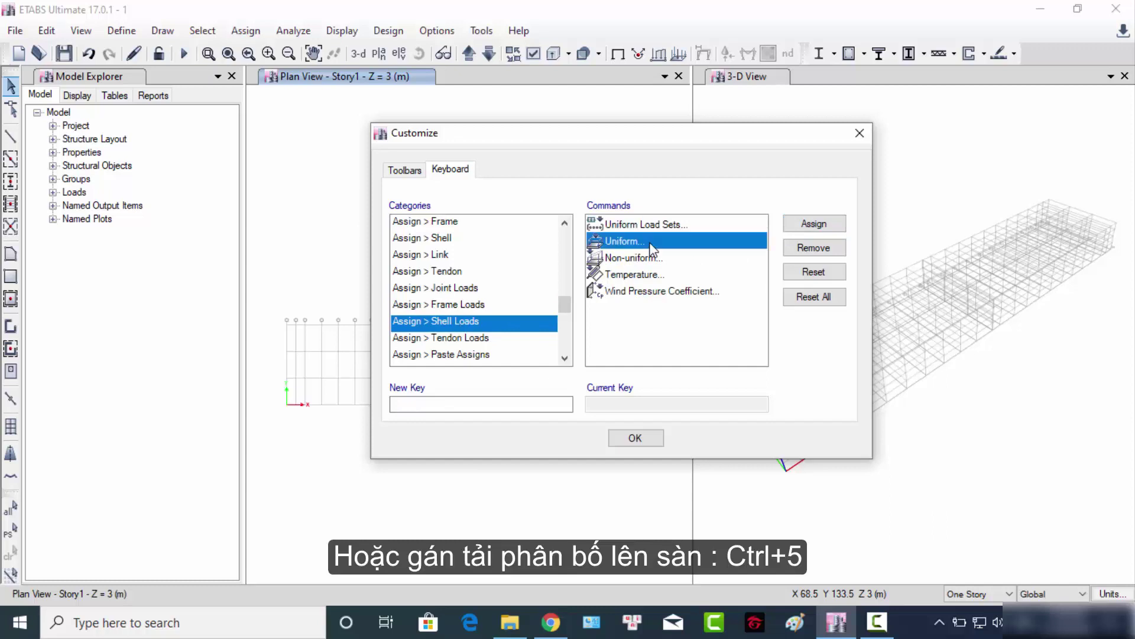
click(522, 406)
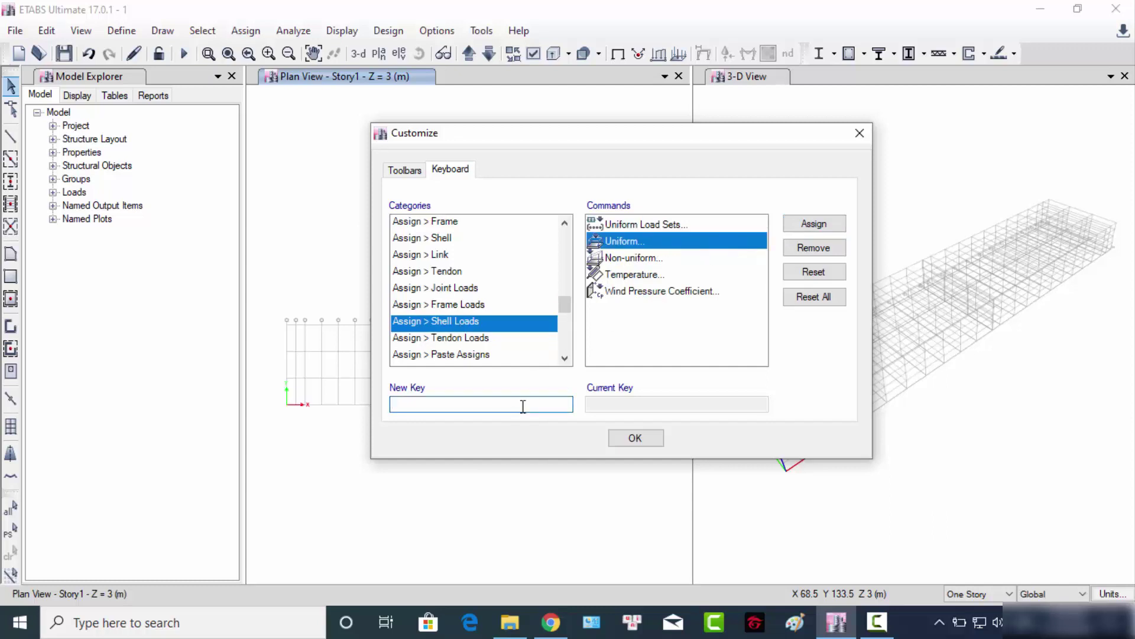
key(ctrl+5)
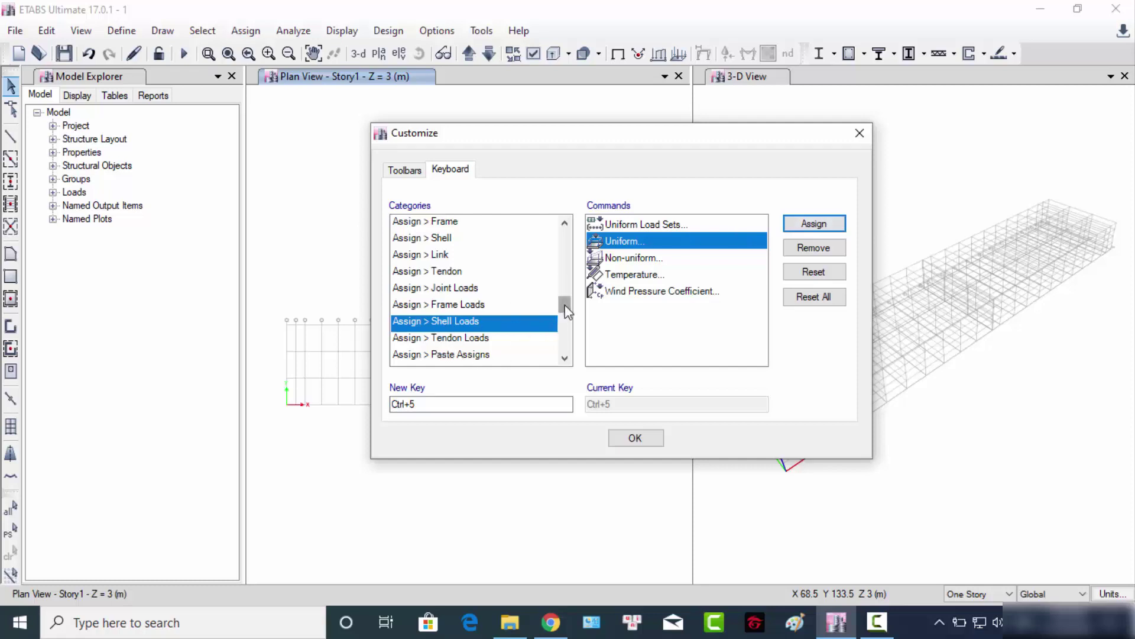
- Assign the shortcut Ctrl+Space to the Delete command of the Edit category, accepting the reassignment
drag(566, 303, 494, 272)
click(430, 339)
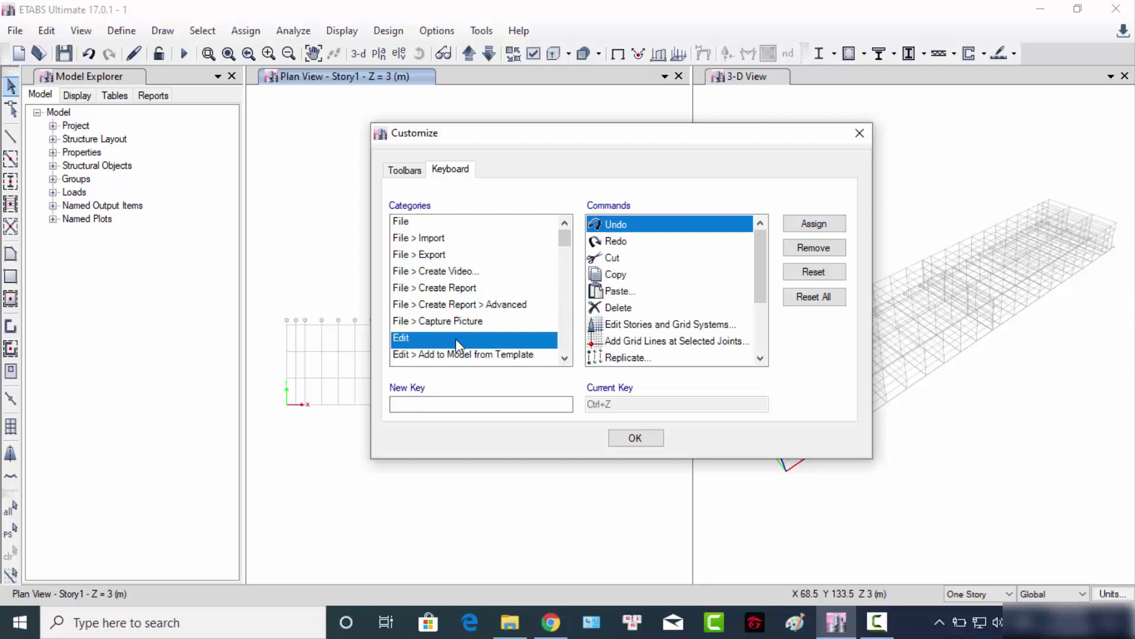
click(626, 309)
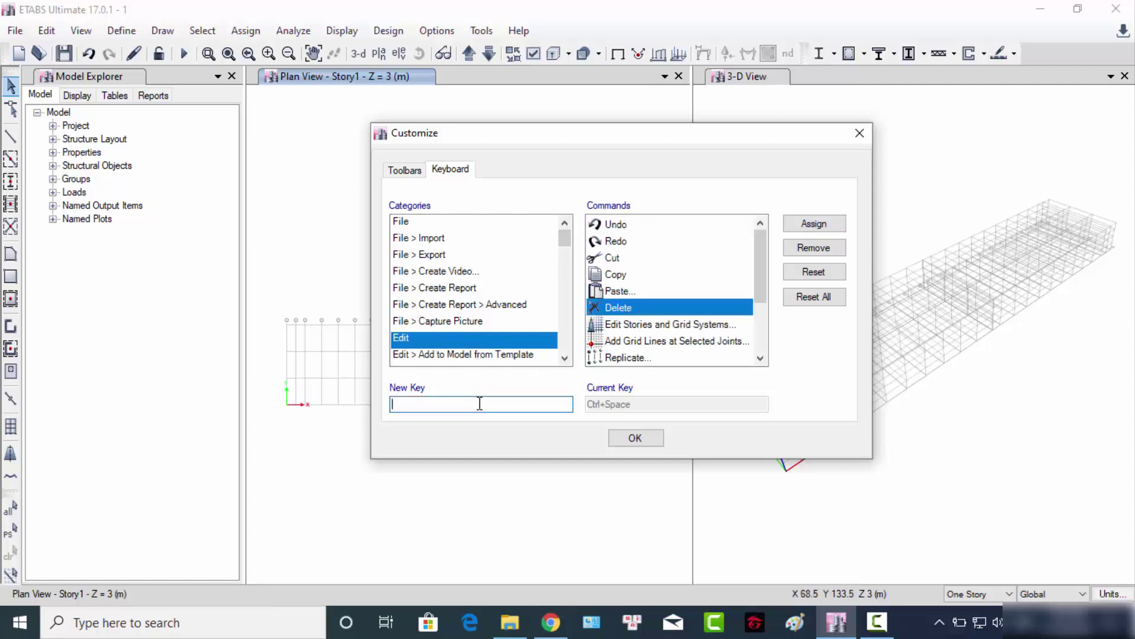
key(ctrl+space)
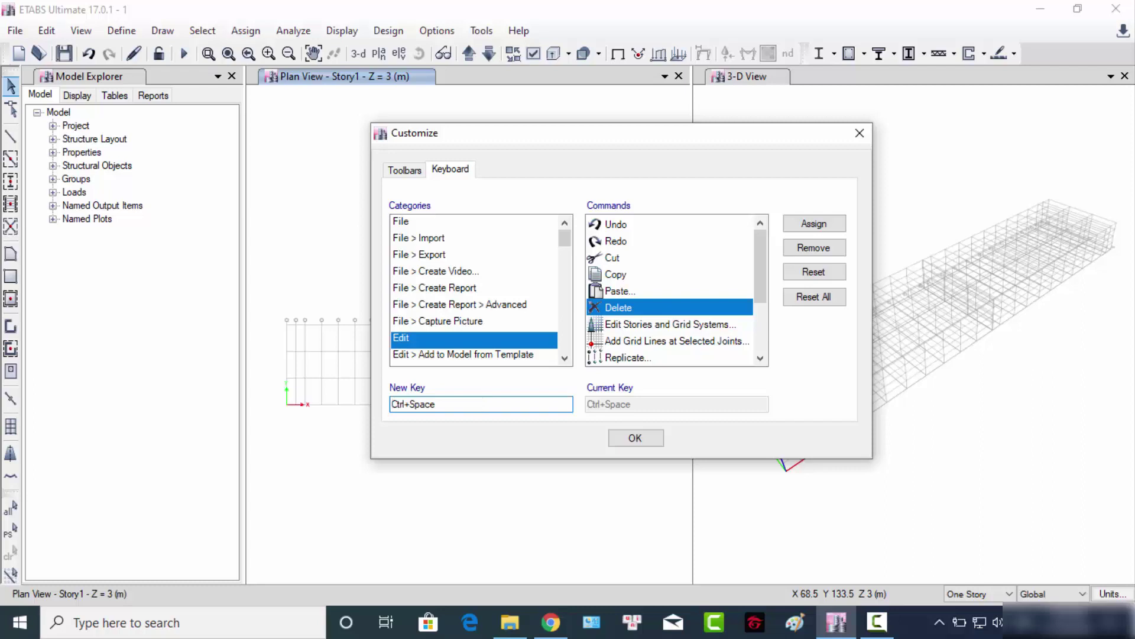
click(815, 223)
click(629, 369)
- Assign the shortcut Ctrl+E to the Divide Frames command, removing it from the command that already uses it
scroll(532, 327, down, 1)
scroll(532, 326, down, 1)
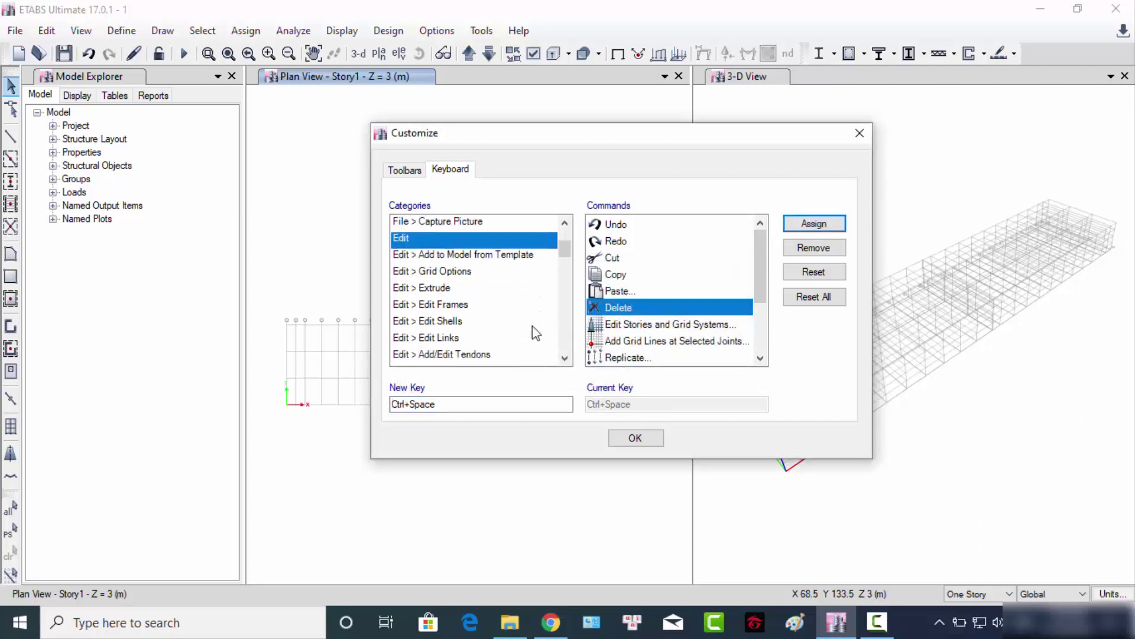
click(481, 308)
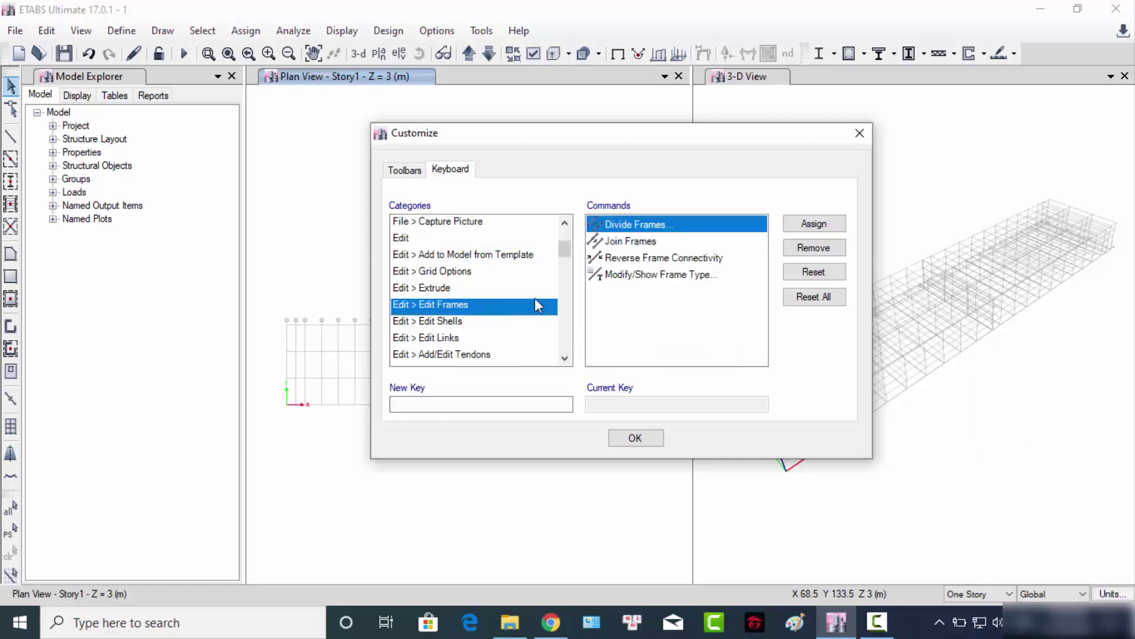
click(654, 259)
click(656, 227)
click(481, 404)
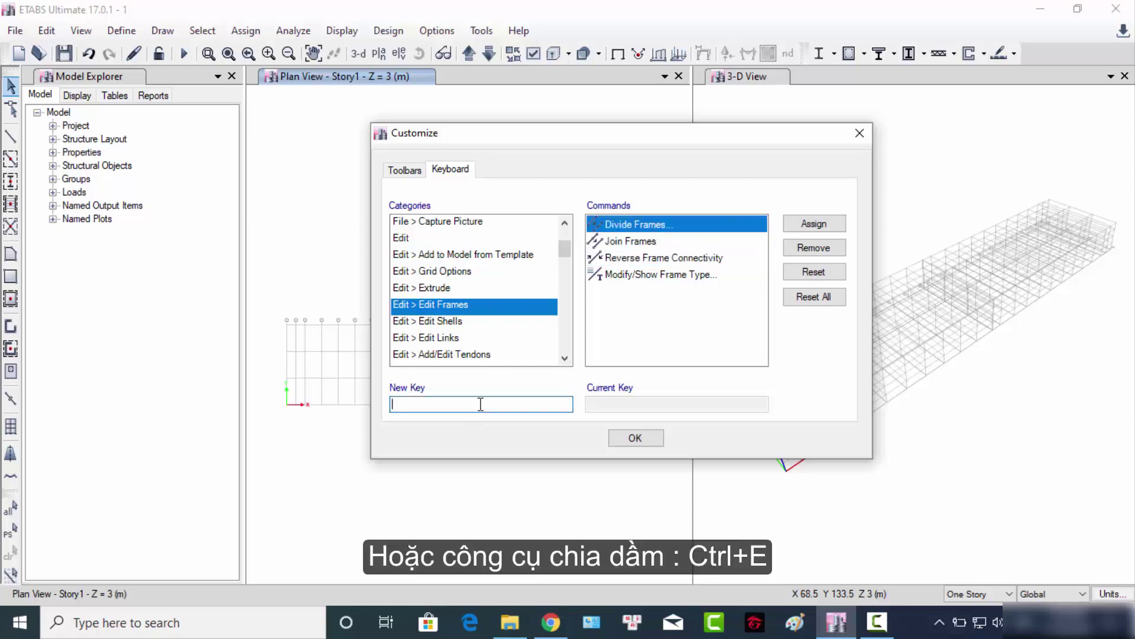
key(ctrl+e)
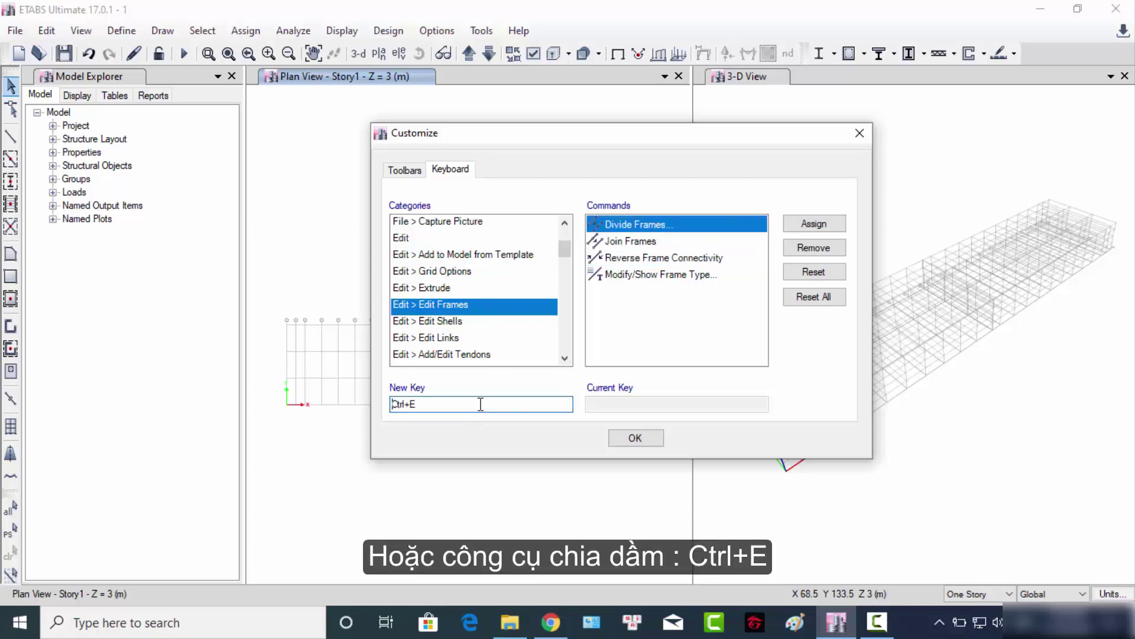
click(798, 225)
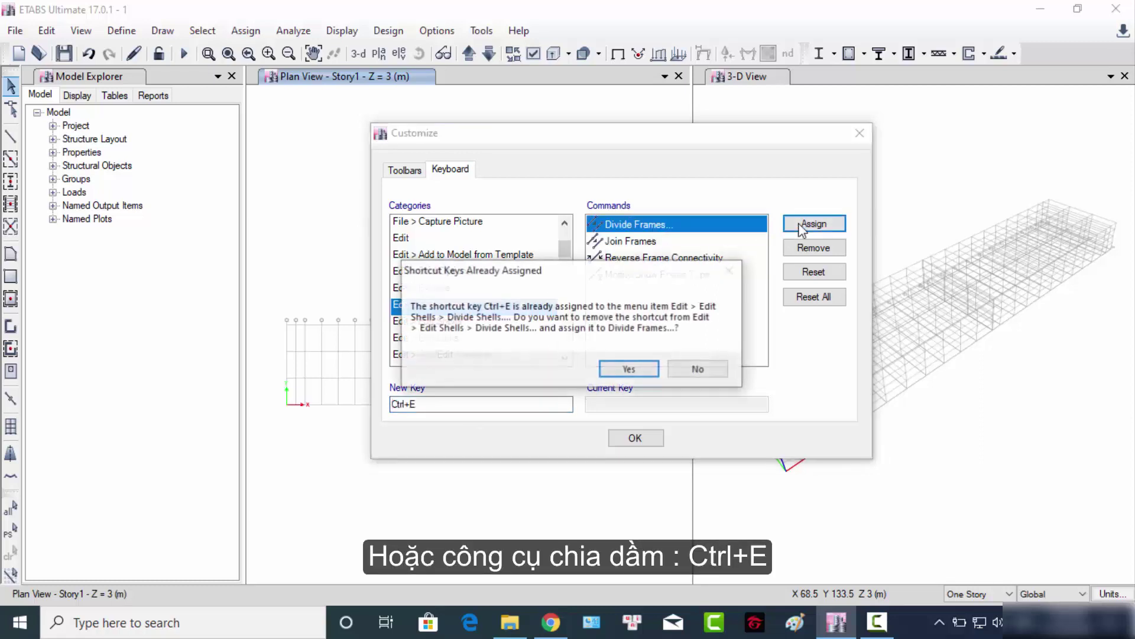
click(641, 367)
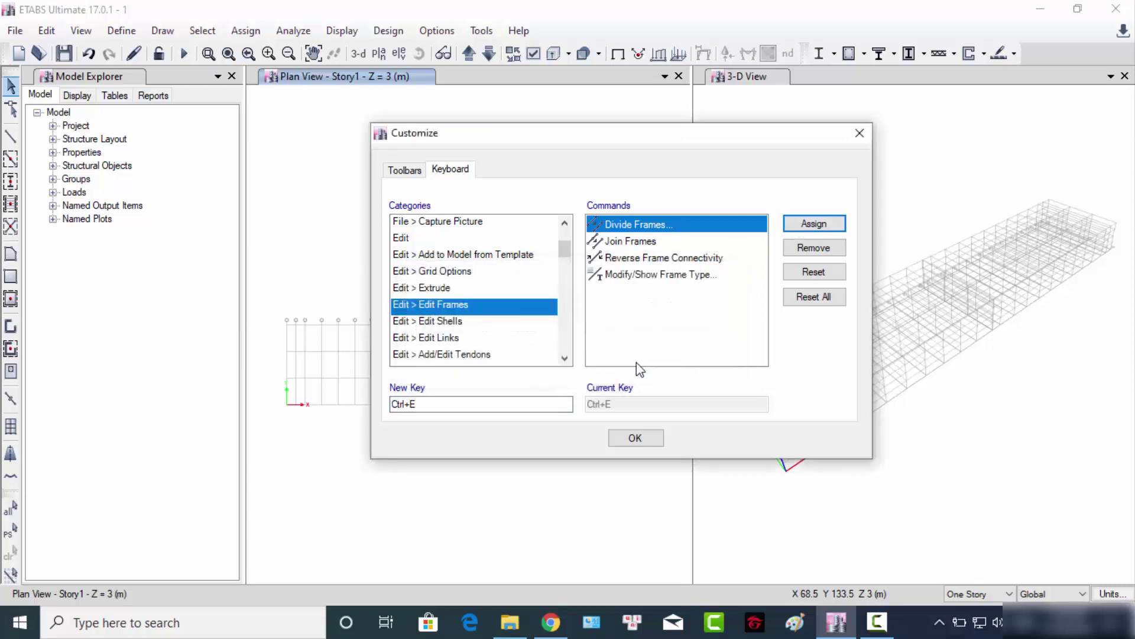
- Assign the shortcut Ctrl+A to the Align Joints/Frames/Edges command and accept the keyboard customization
click(481, 288)
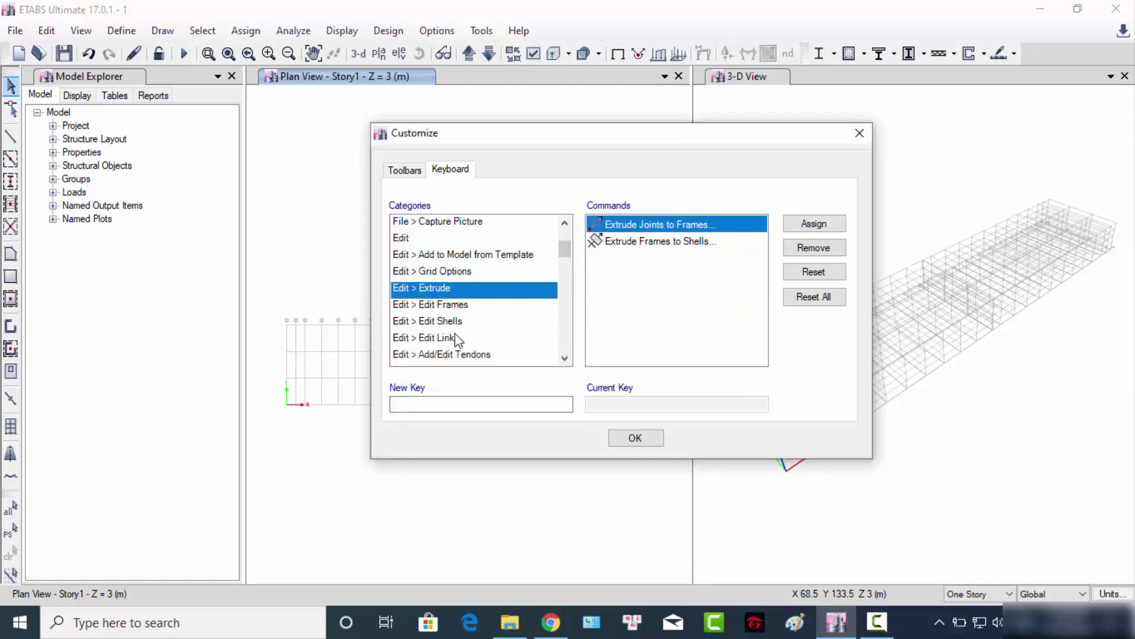
scroll(462, 325, up, 2)
click(448, 353)
click(432, 339)
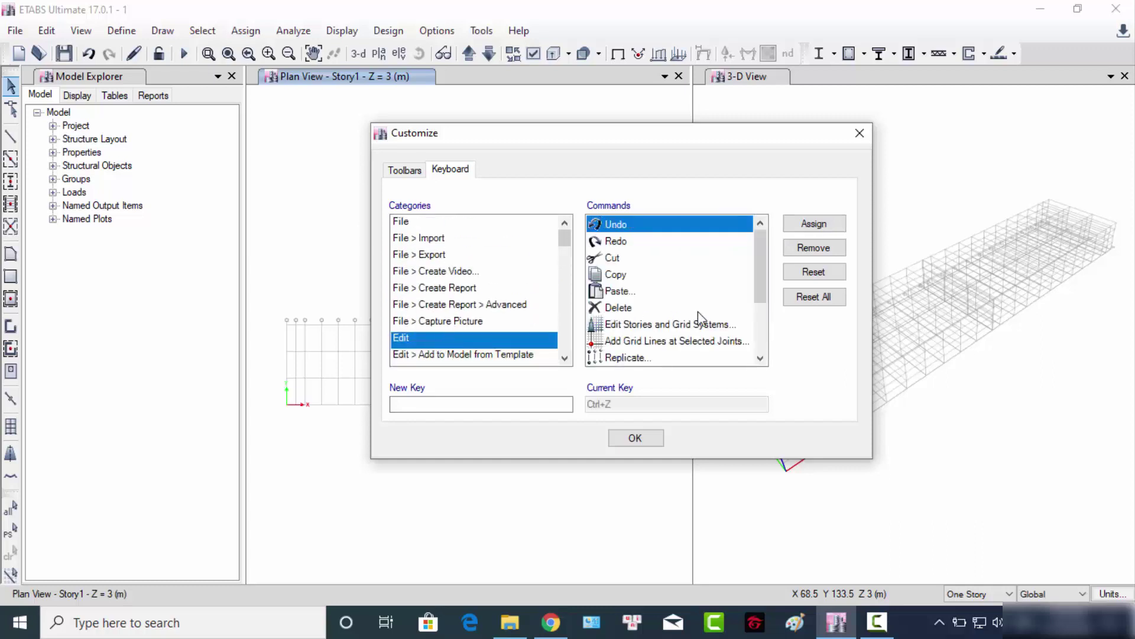
scroll(697, 322, down, 1)
click(683, 343)
click(483, 403)
key(ctrl+a)
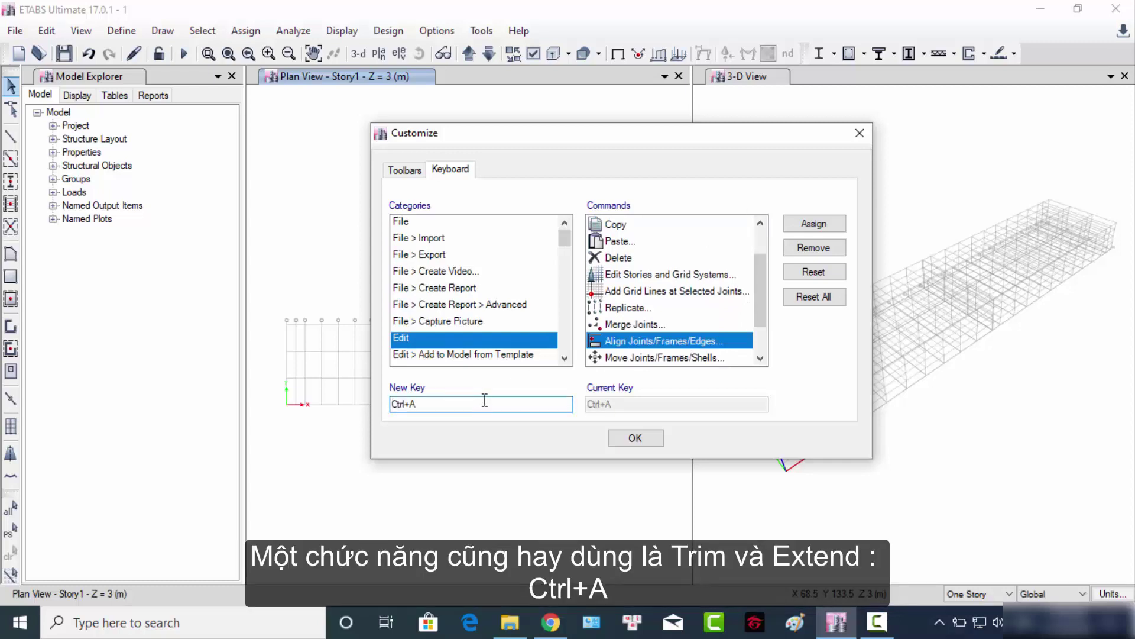
click(836, 229)
click(618, 373)
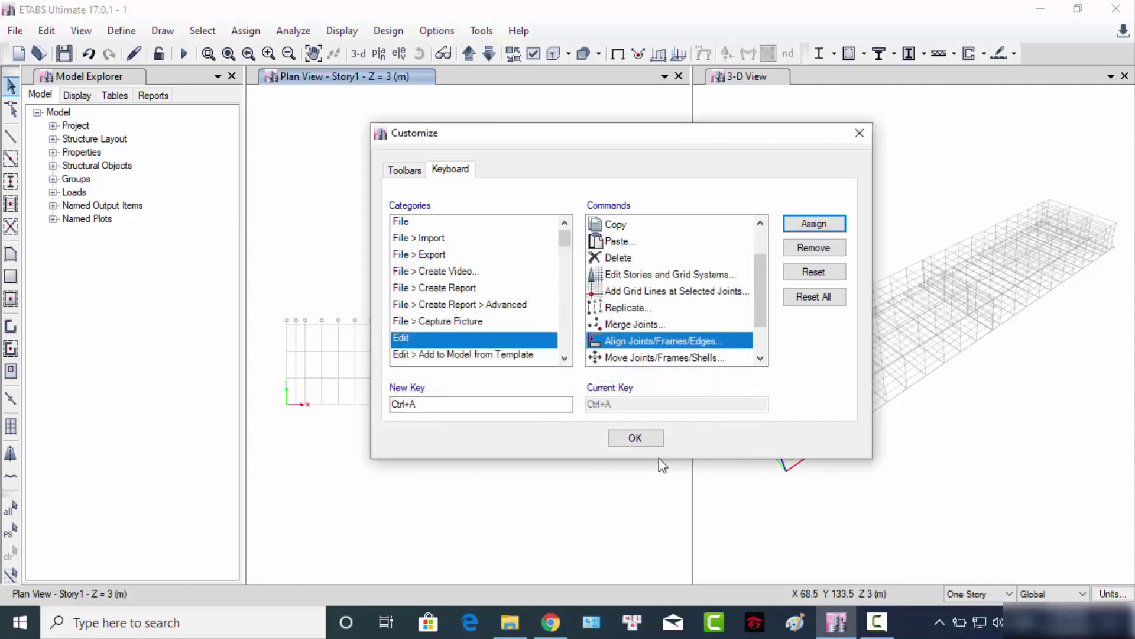
click(635, 438)
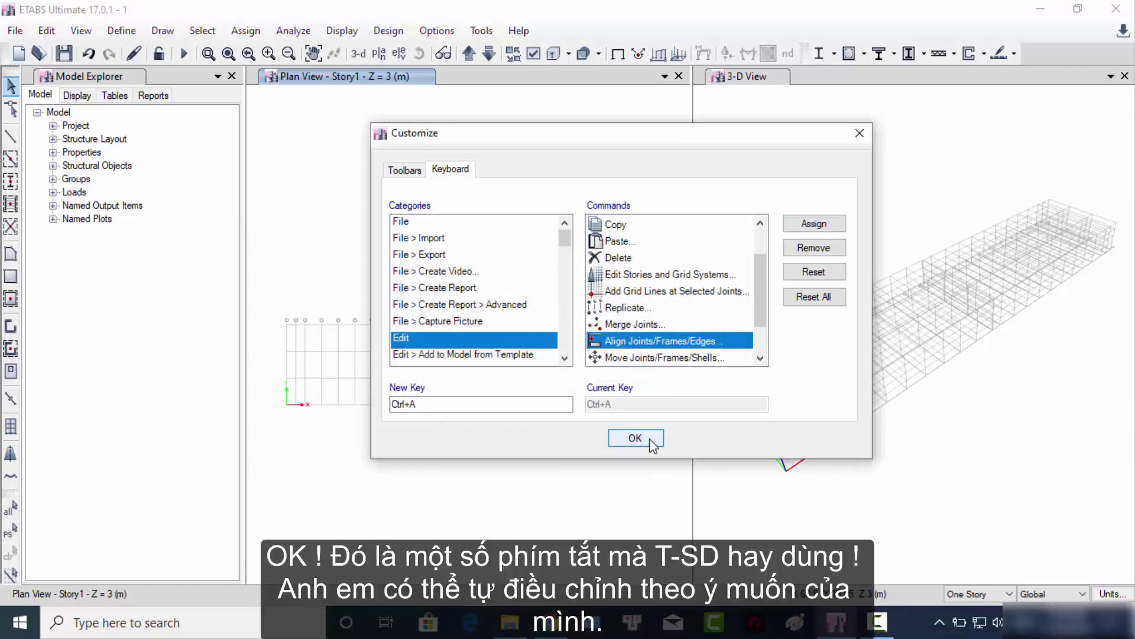
- Draw an 11 m B-50x100 beam along grid line 6 in the Story1 plan, from the lowest grid line up to grid B
scroll(299, 297, up, 2)
scroll(317, 296, down, 2)
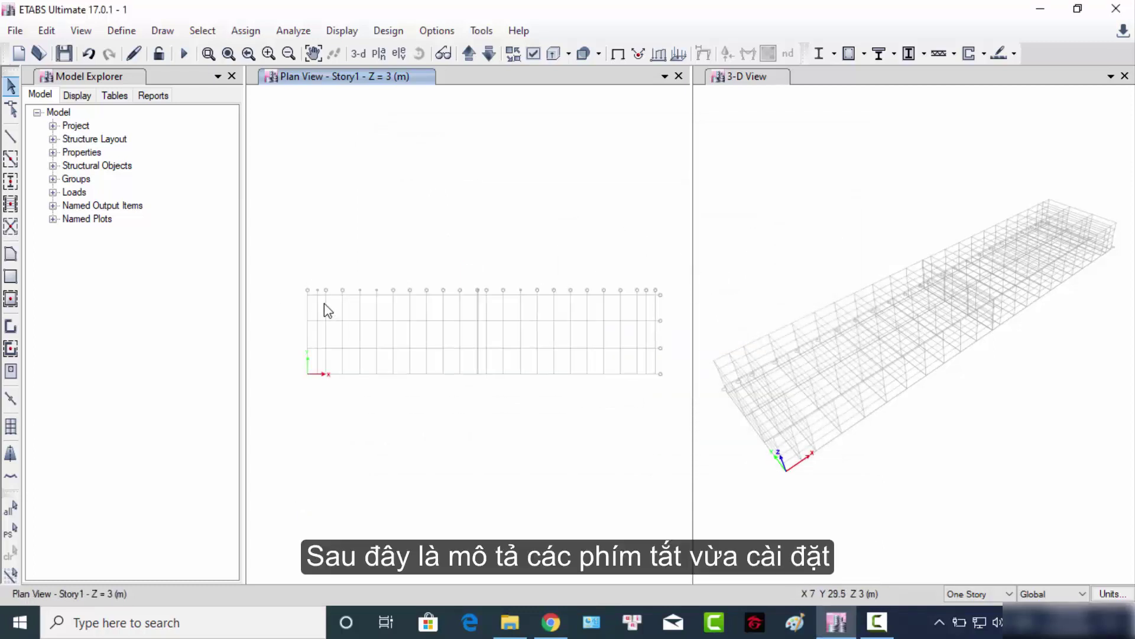
key(l)
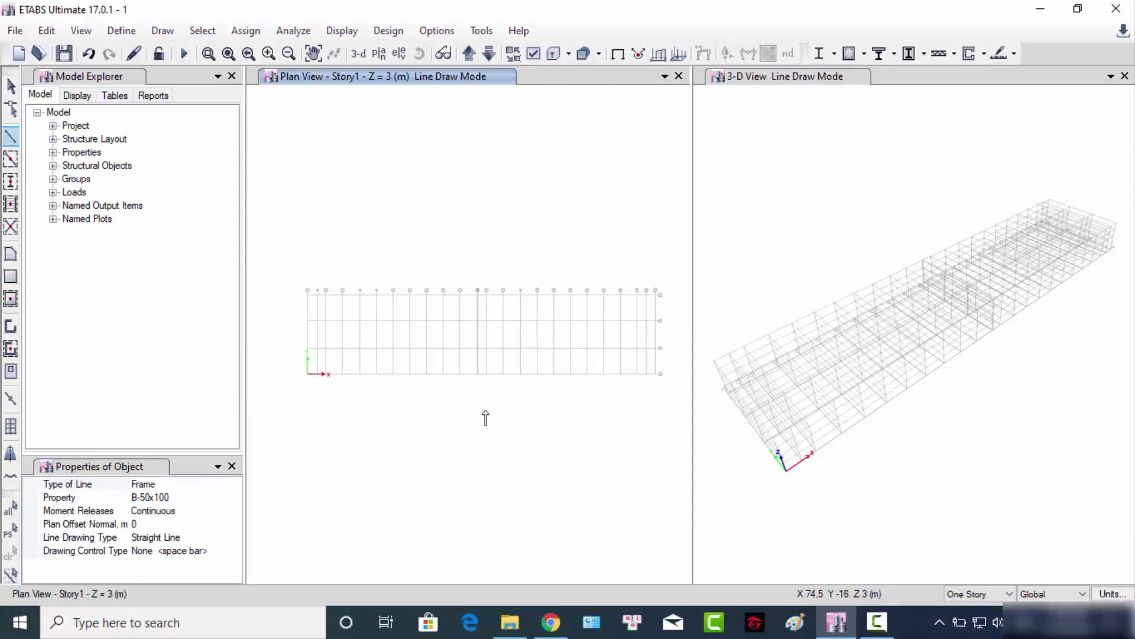
click(378, 374)
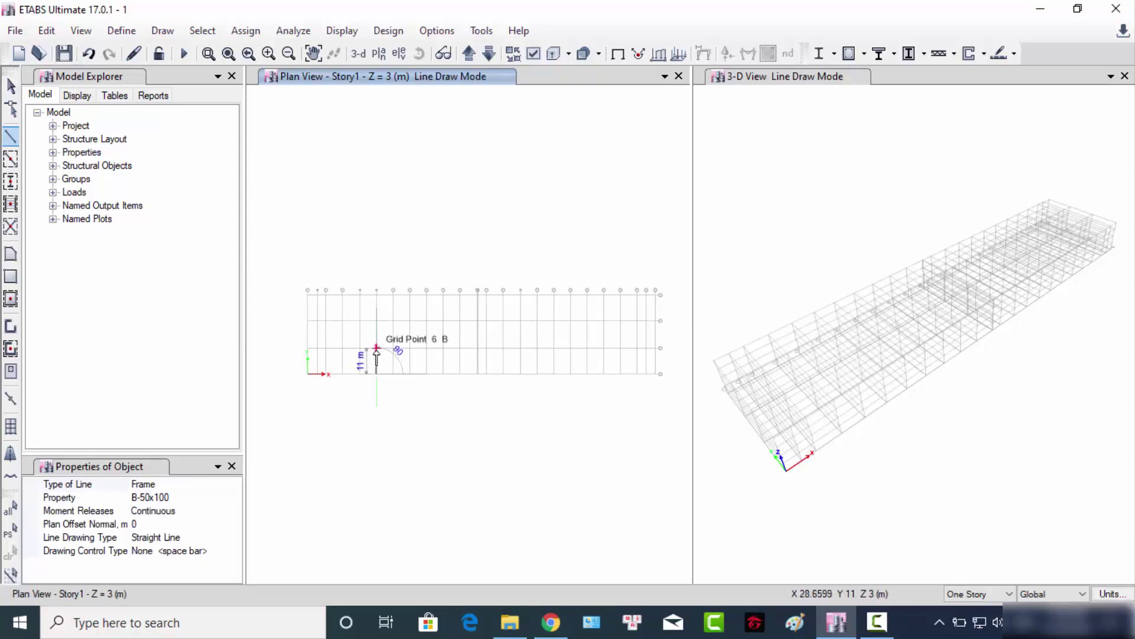
click(376, 348)
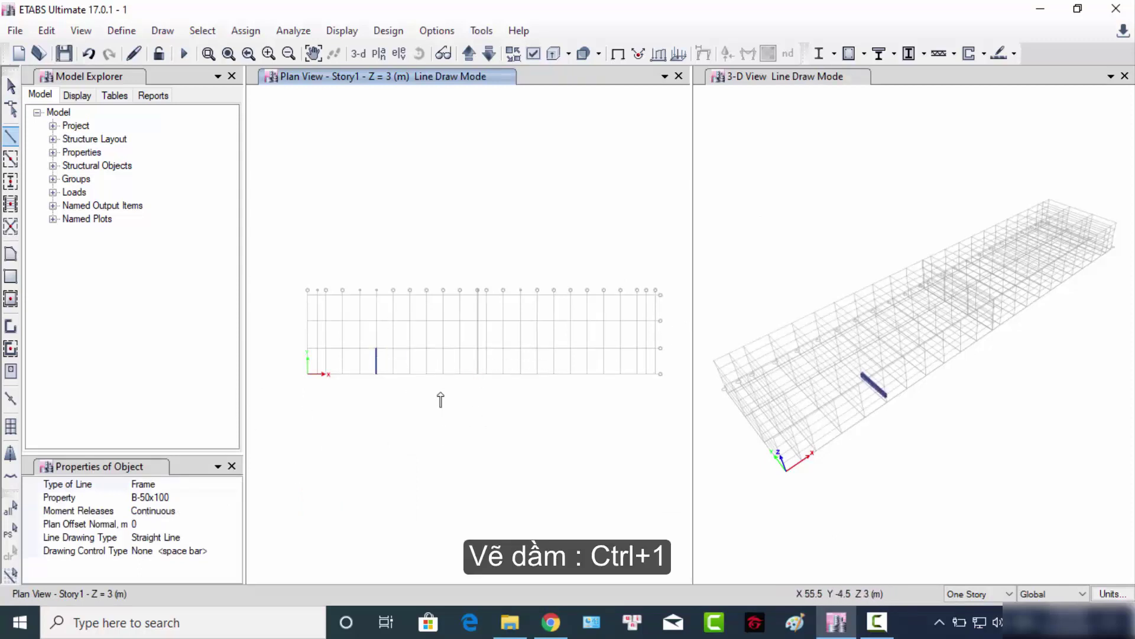
- Draw a four-cornered PHONG NGU slab filling the lowest-row bay that starts two grid lines to the right of the beam
key(ctrl+2)
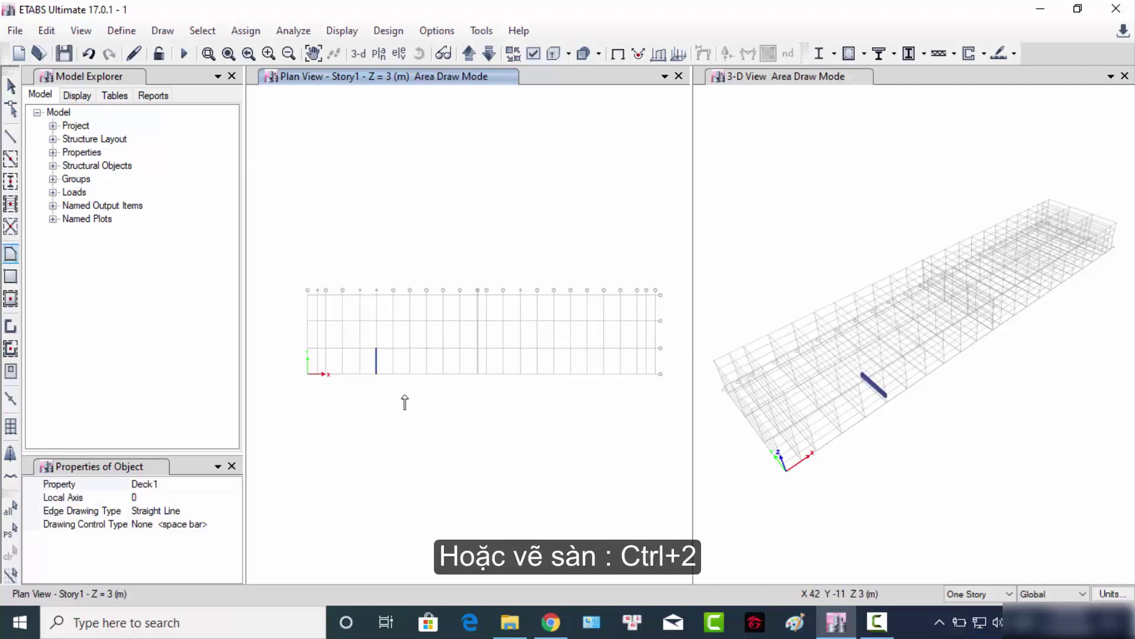
click(225, 484)
click(234, 484)
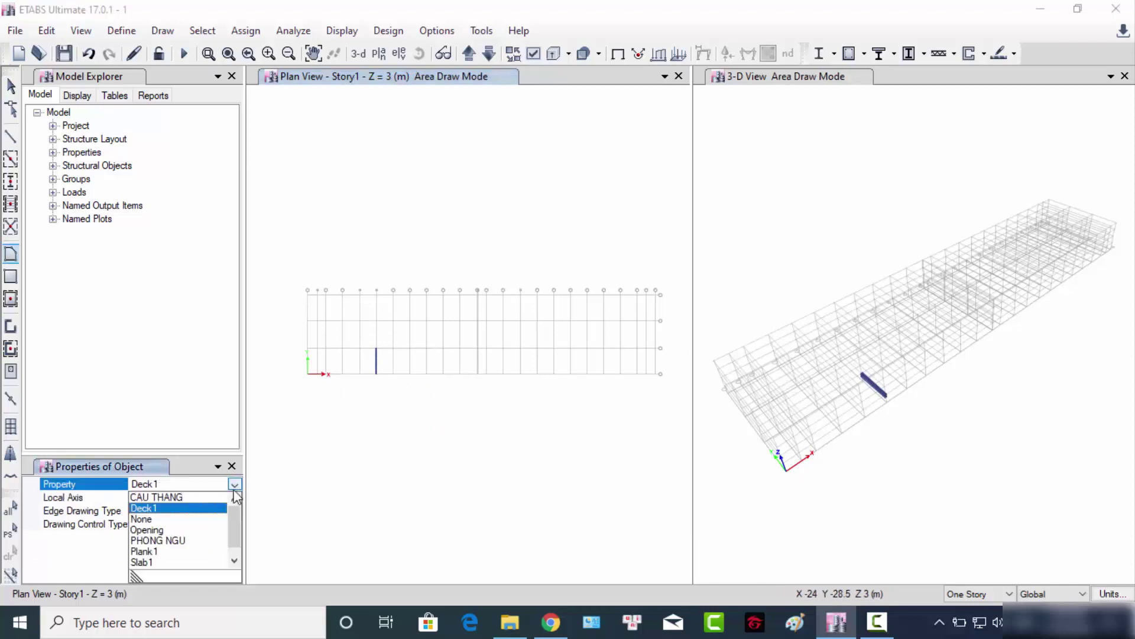
click(171, 540)
click(410, 348)
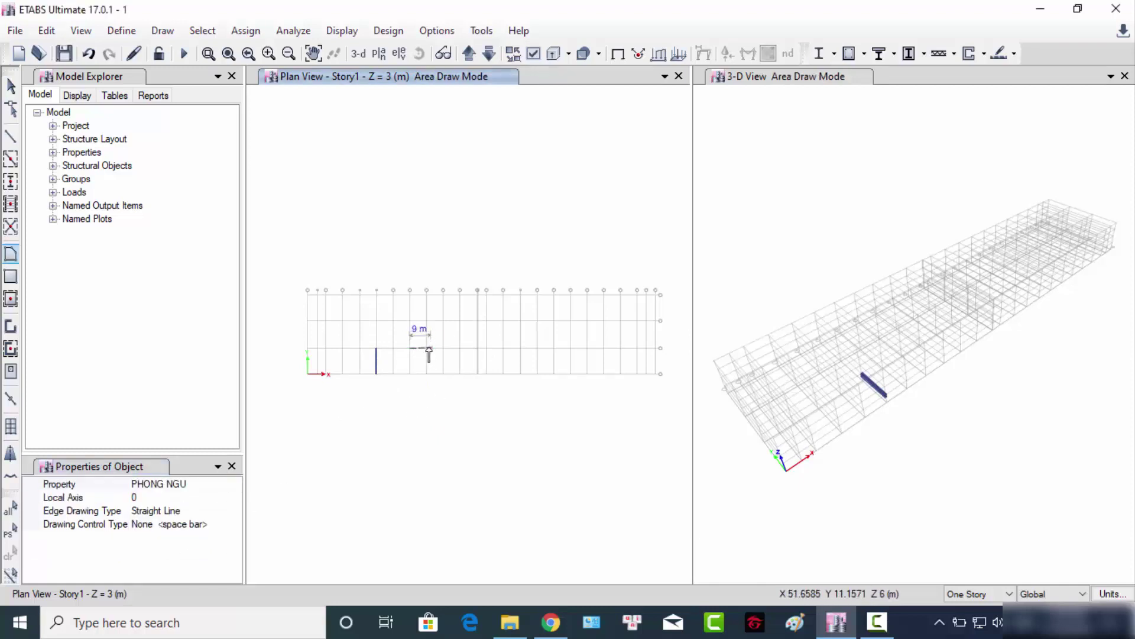
click(427, 348)
click(427, 373)
click(410, 373)
key(Return)
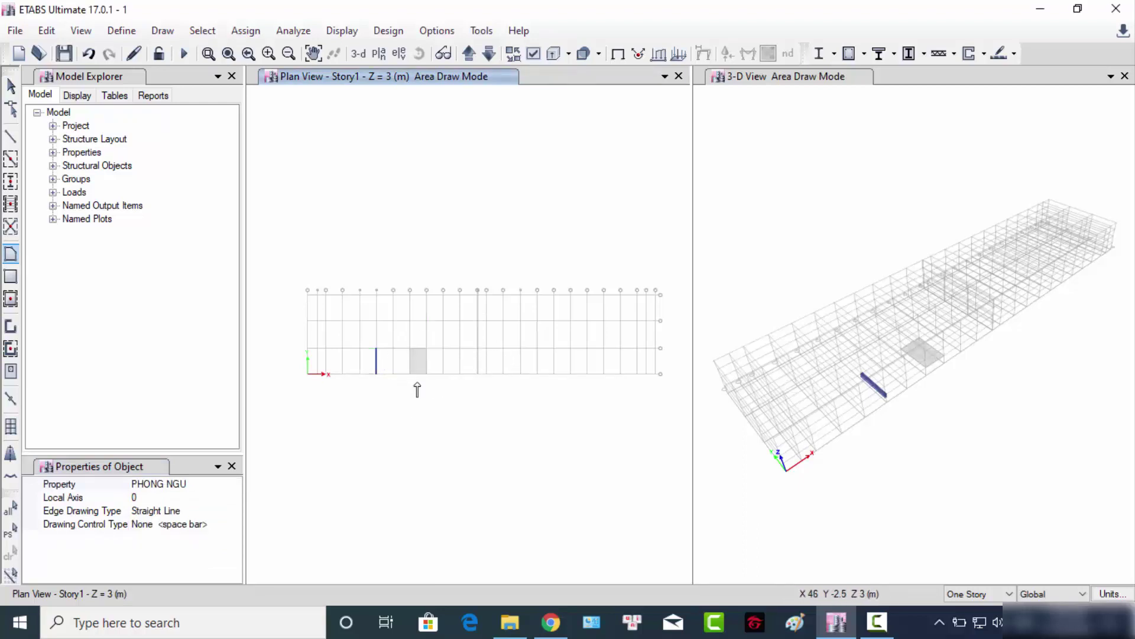
key(Escape)
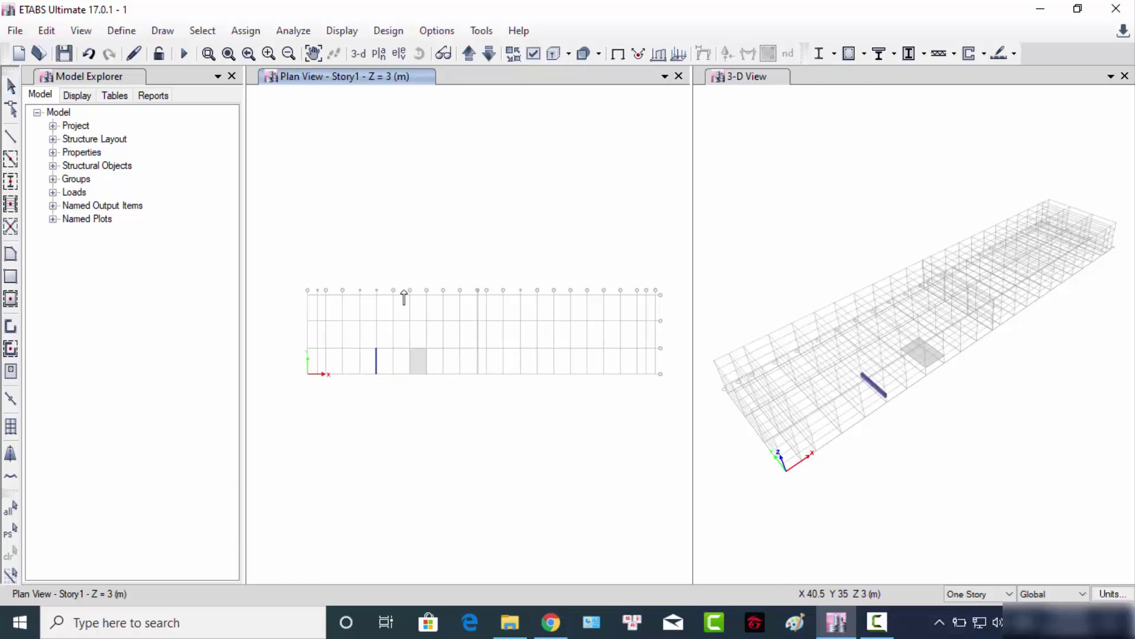
- Draw a Wall1 pier wall about 7 m long, one bay wide, on the grid line one row above the slab
key(w)
scroll(418, 329, up, 3)
click(388, 299)
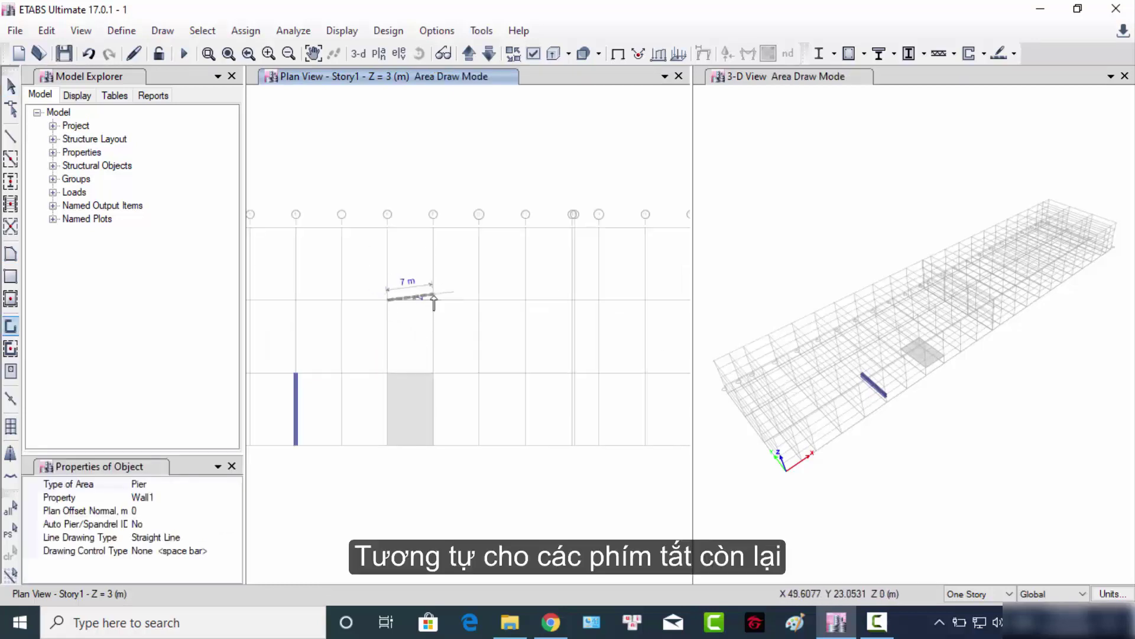
click(434, 299)
key(Escape)
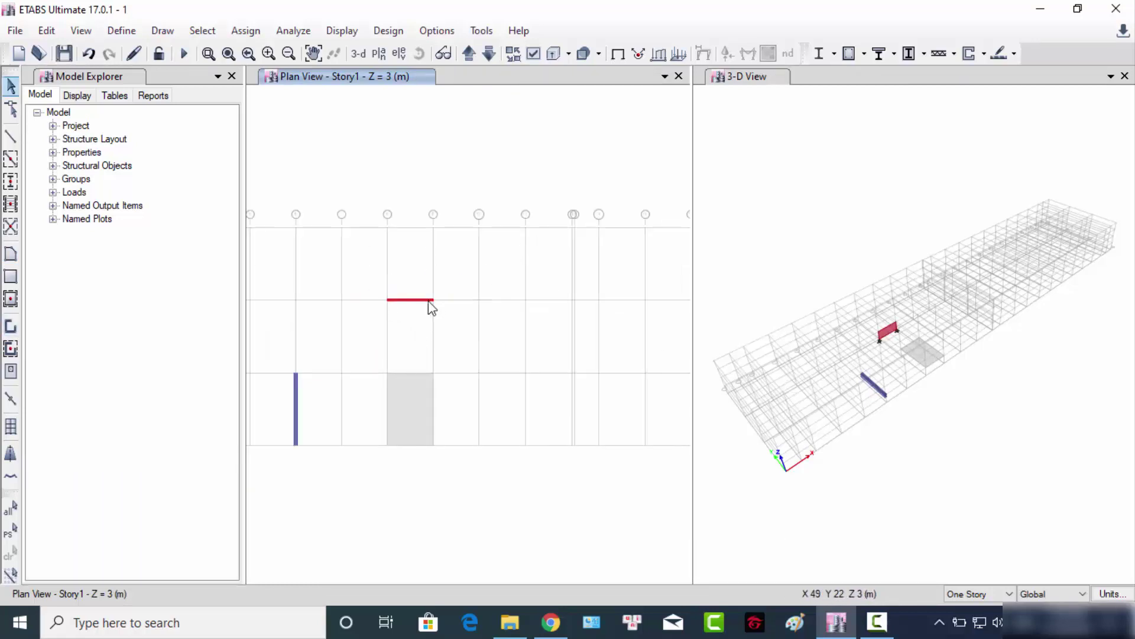
- Assign a uniform distributed gravity load in the WALL load pattern to the beam, then return the plan to the undeformed shape
click(331, 393)
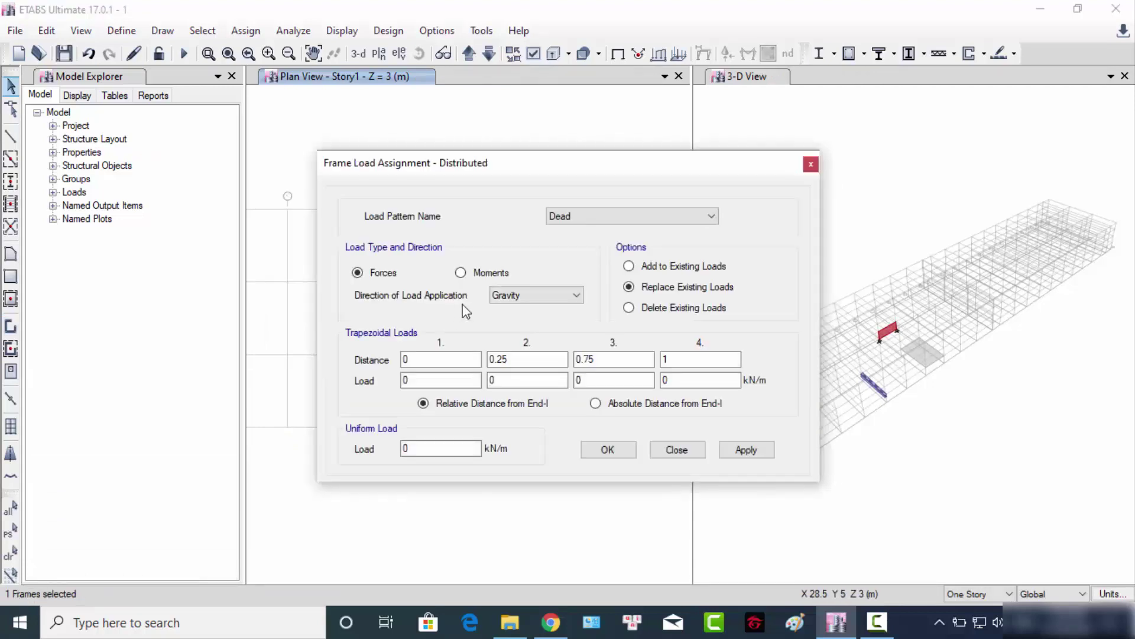
click(591, 214)
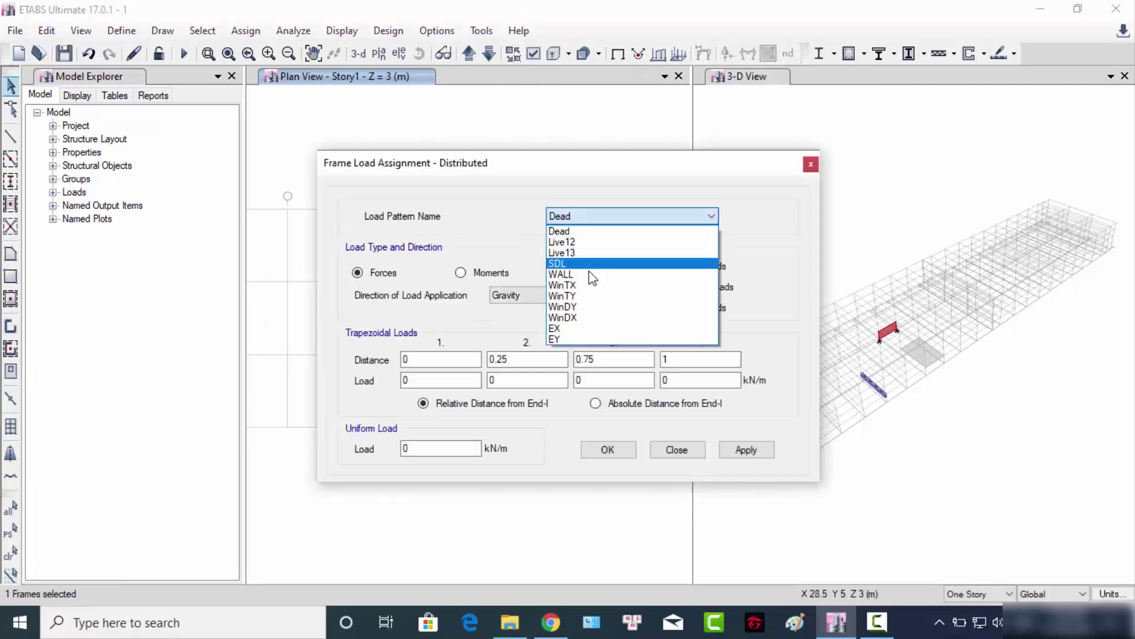
key(Escape)
key(w)
click(446, 450)
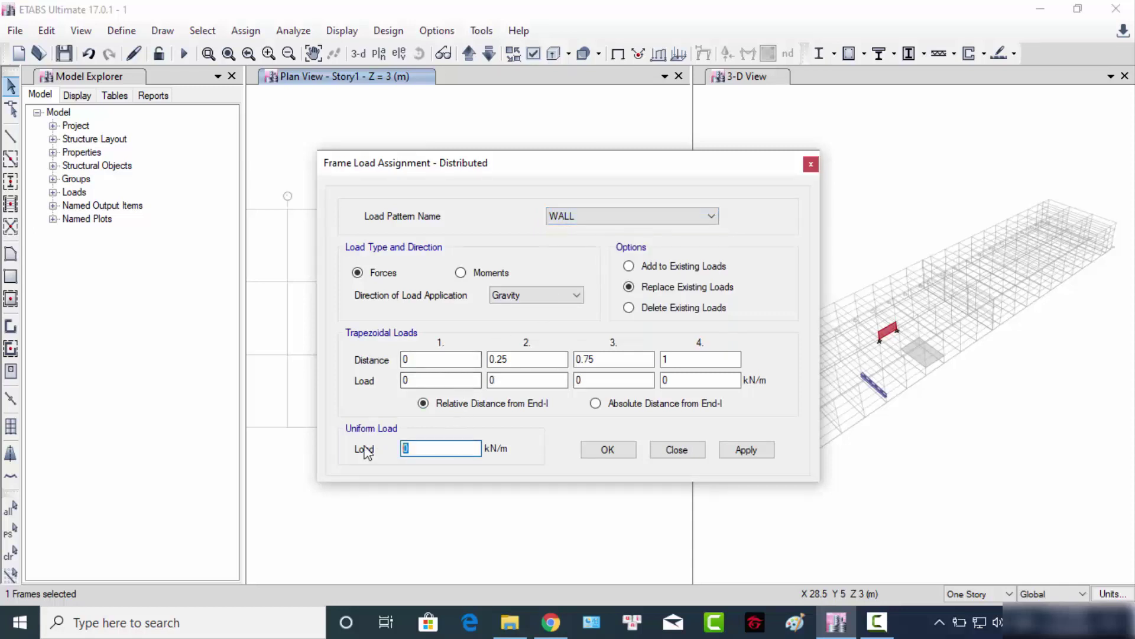
click(615, 453)
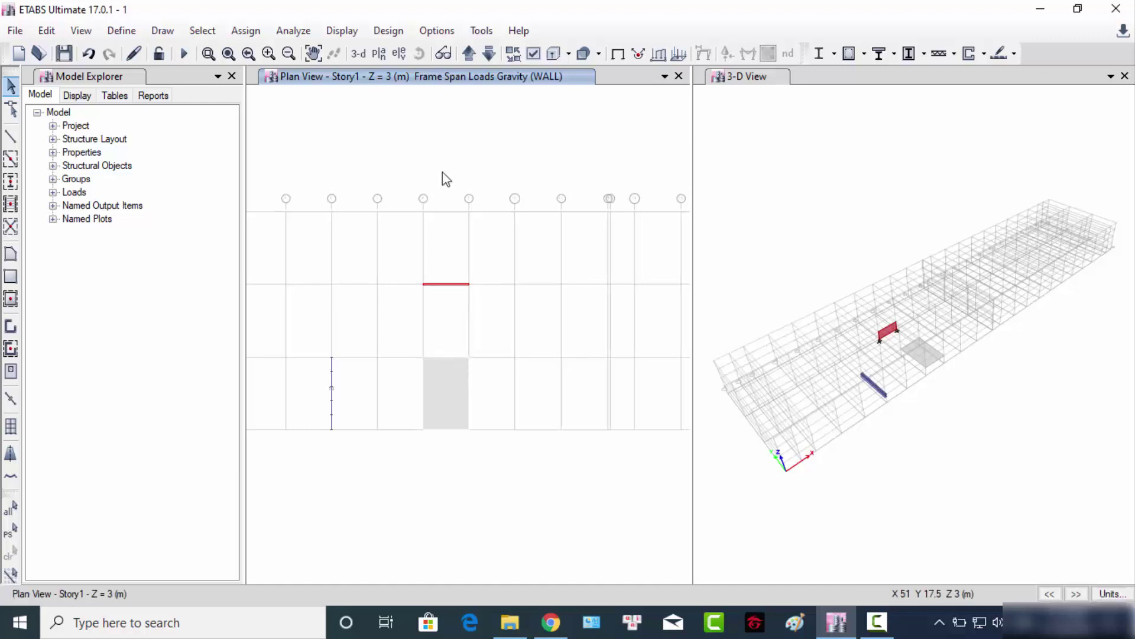
click(621, 57)
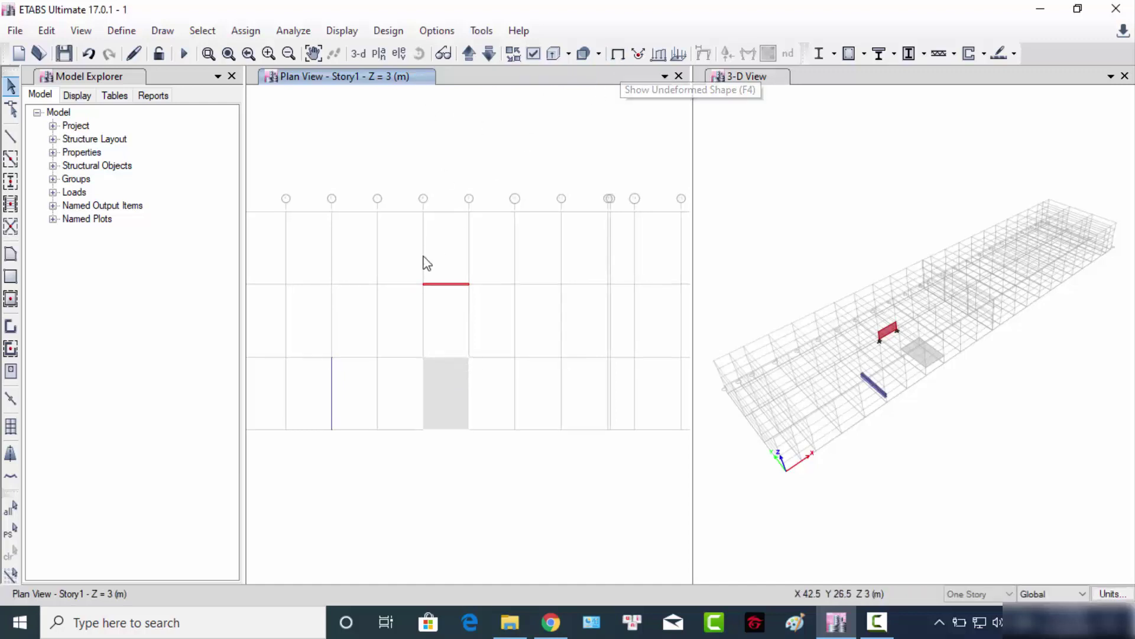
- Delete the beam, slab and wall from the Story1 plan and show the whole grid again
drag(403, 250, 486, 302)
drag(286, 259, 534, 467)
key(ctrl+space)
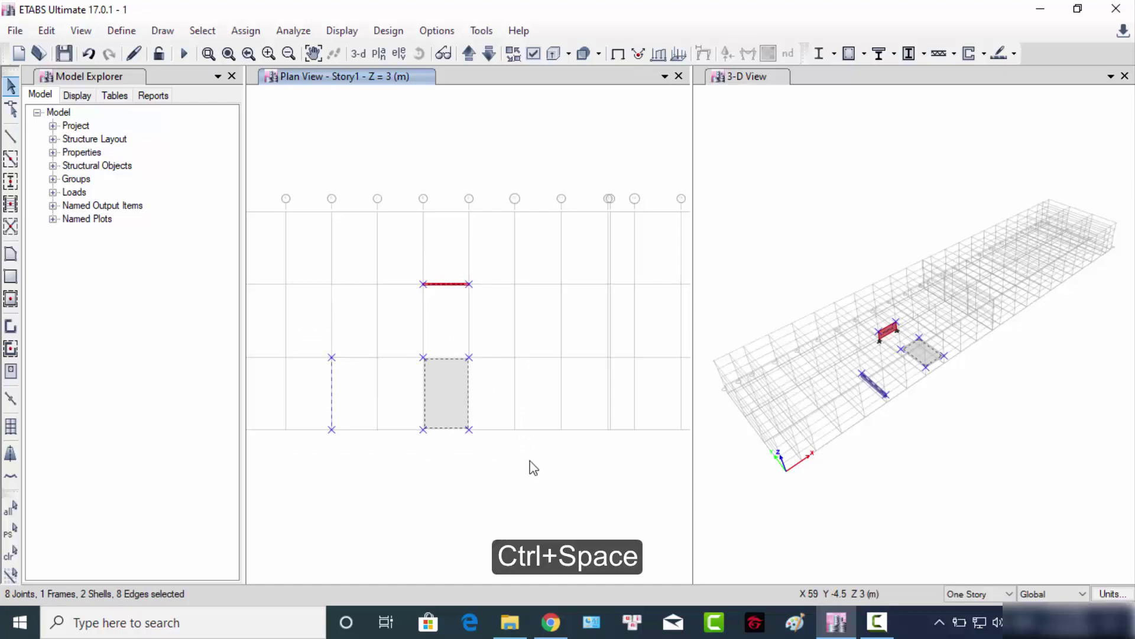
key(Delete)
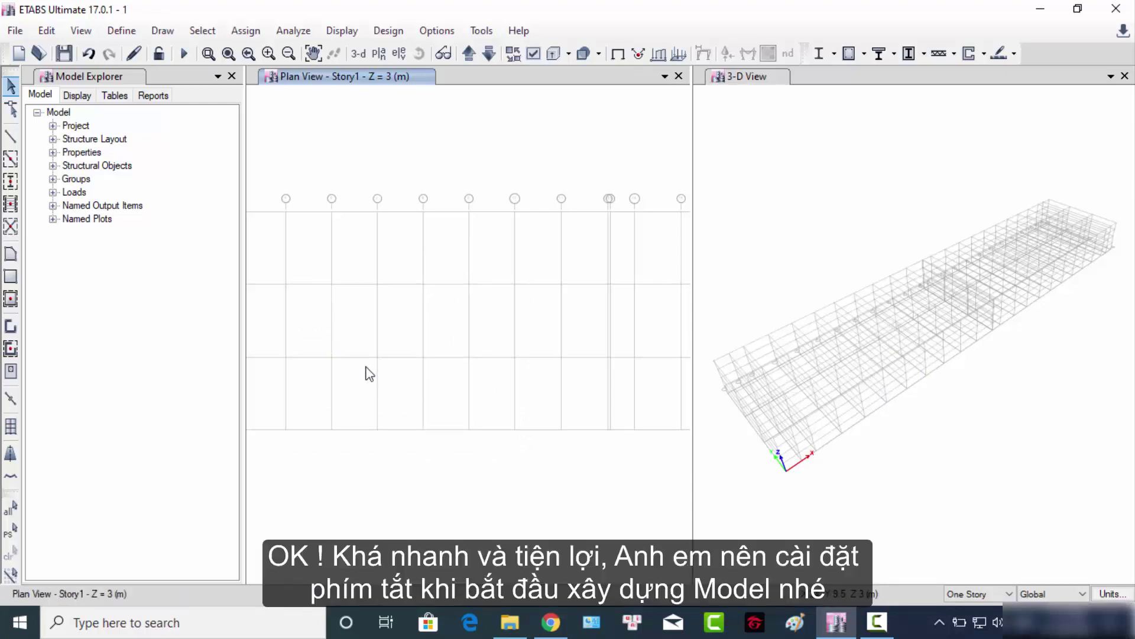
key(F3)
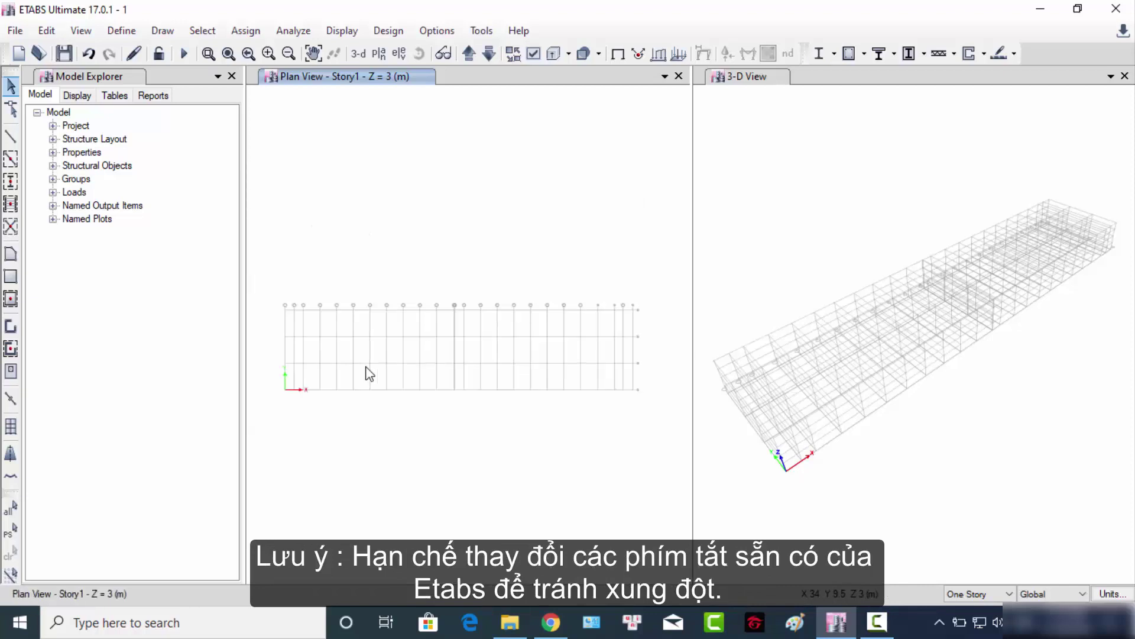